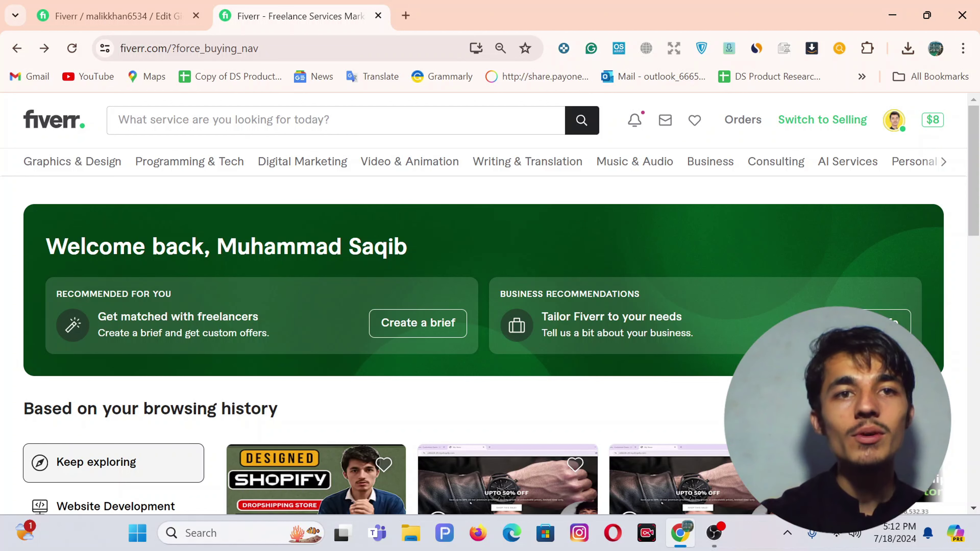
Search for "shopify dropshipping" and open the Fiverr's Choice gigs priced under $85, $85 - $120 and above $290 in separate tabs
click(230, 113)
click(210, 193)
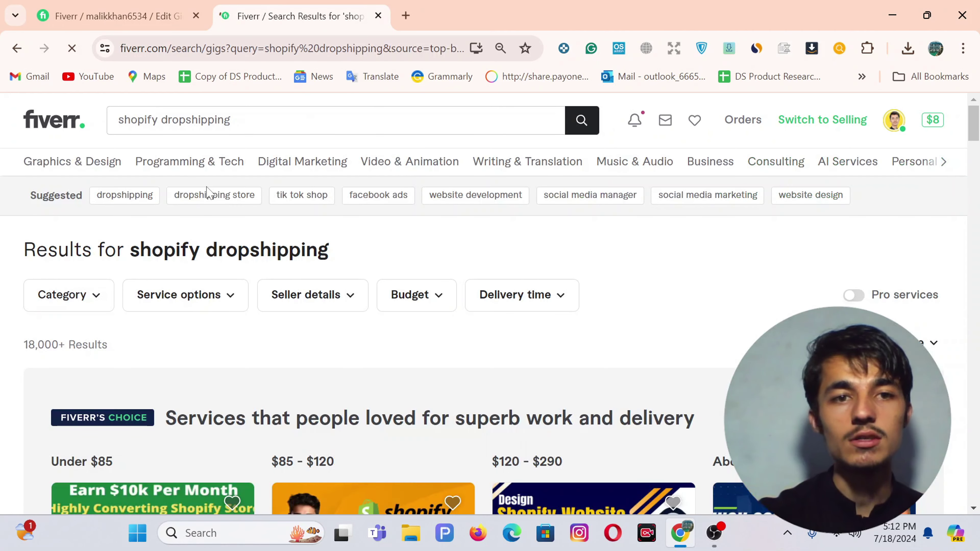
scroll(224, 313, down, 3)
scroll(225, 313, down, 2)
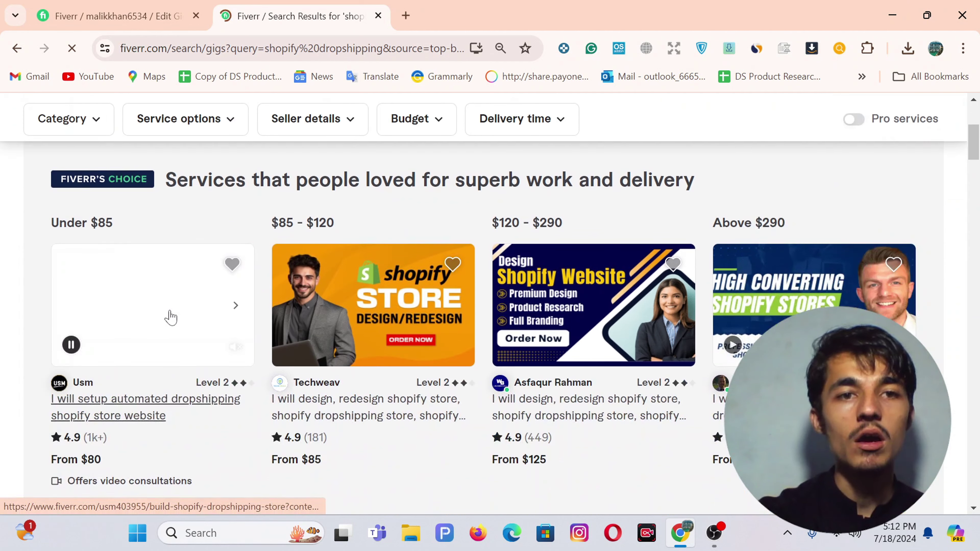
middle_click(169, 318)
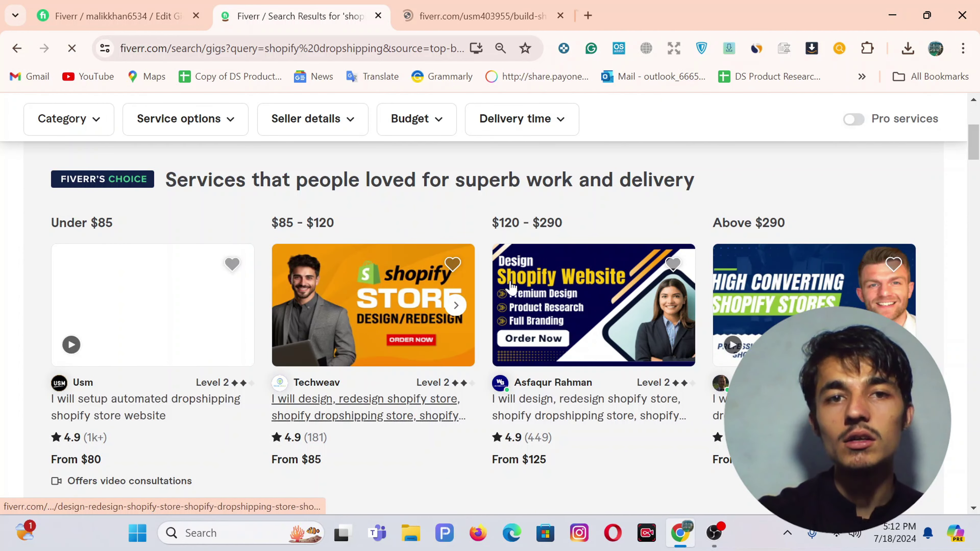
middle_click(523, 289)
middle_click(783, 277)
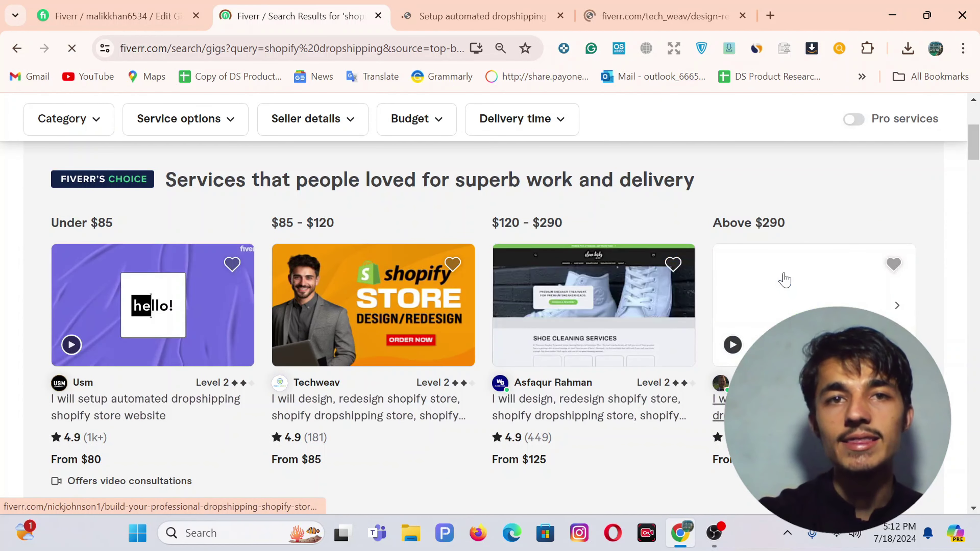
Compare the ratings, orders in queue and gallery images across the three opened Shopify gig pages
click(424, 16)
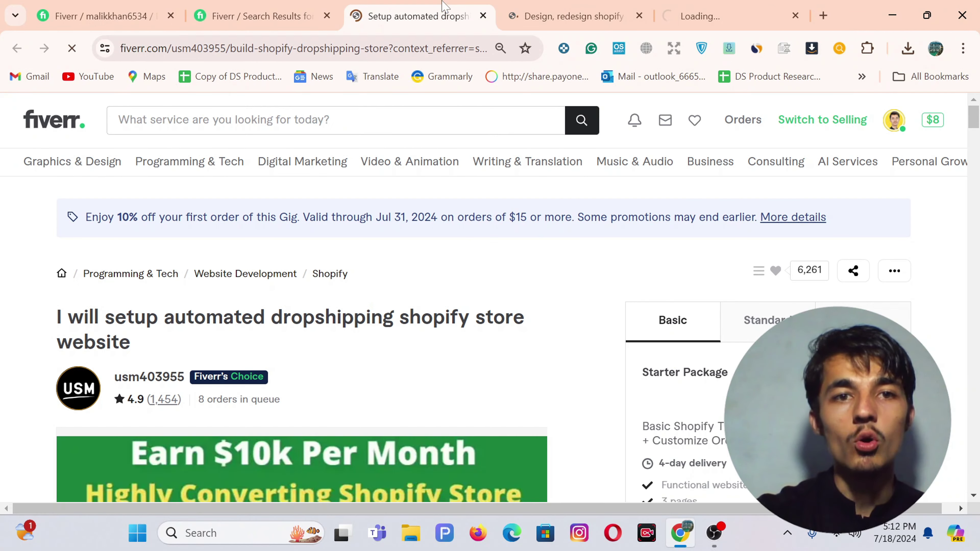
scroll(384, 276, down, 5)
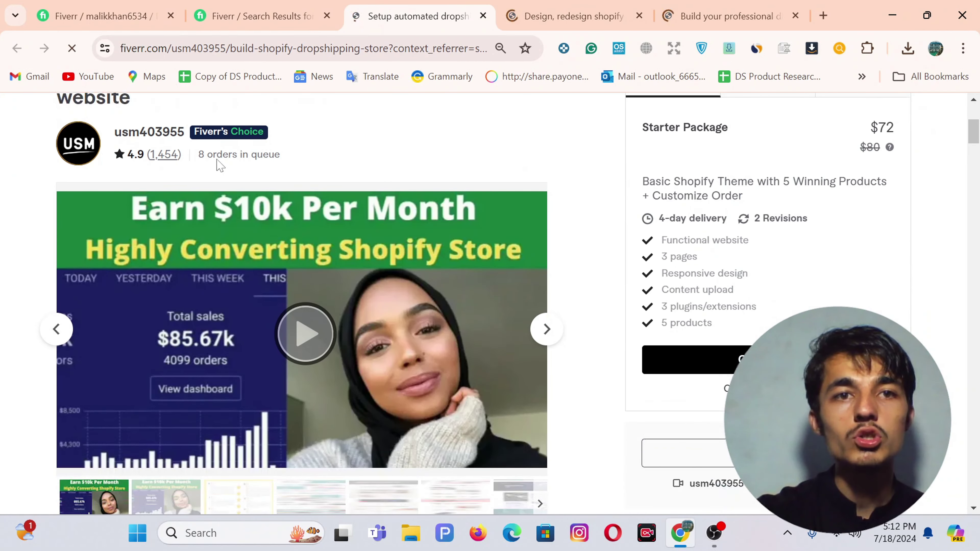
click(527, 8)
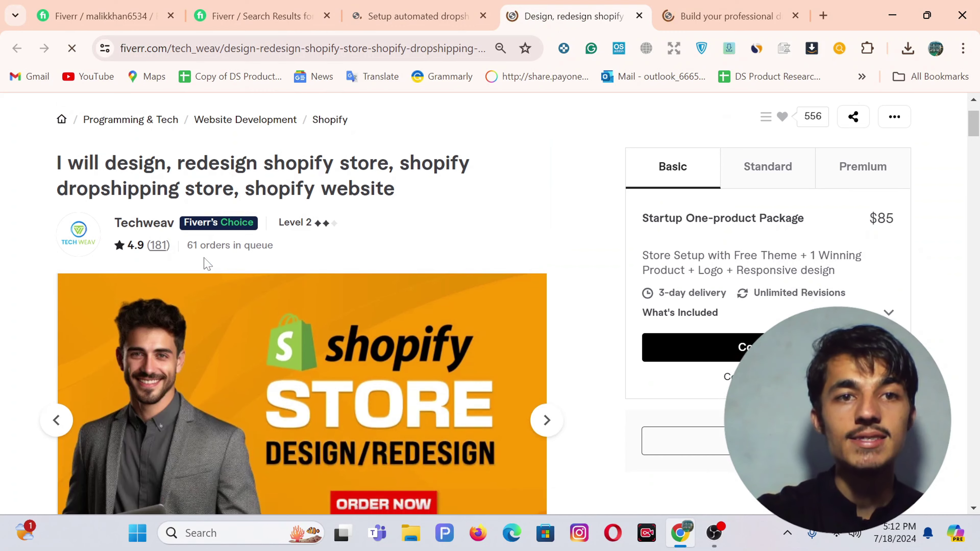
scroll(204, 262, down, 5)
scroll(205, 262, down, 3)
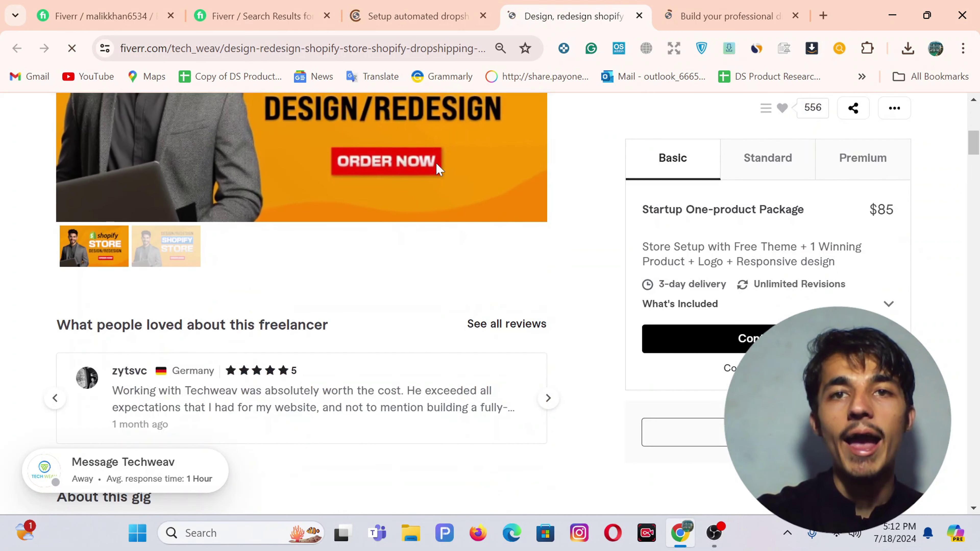
click(729, 15)
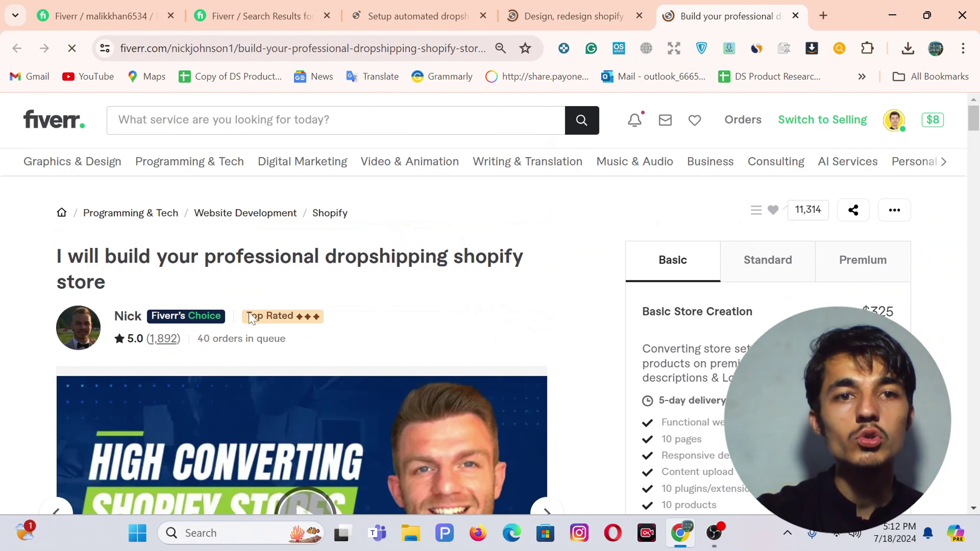
Examine the About this gig text of the Shopify store design/redesign gig, including its introduction, What I Will Provide and Why Should You Hire Me sections
click(542, 11)
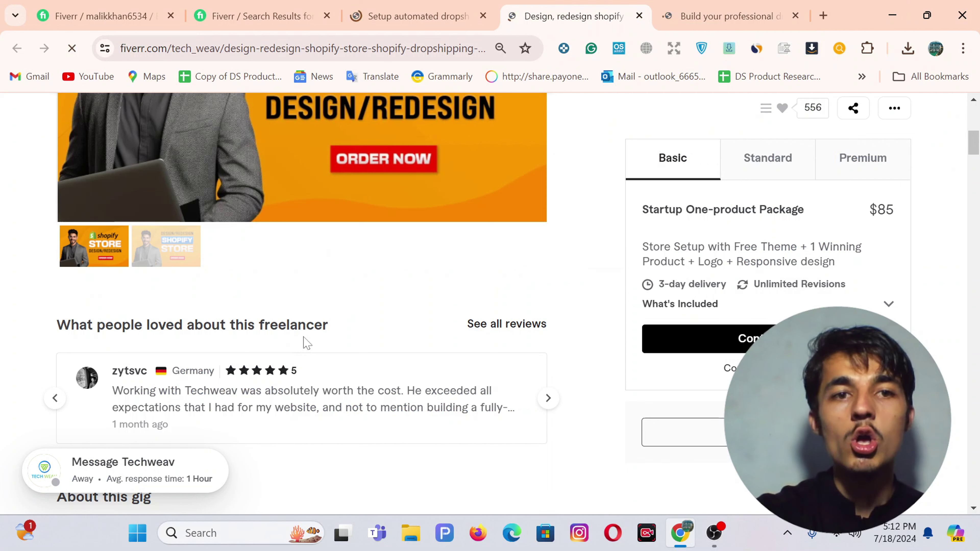
scroll(307, 342, down, 10)
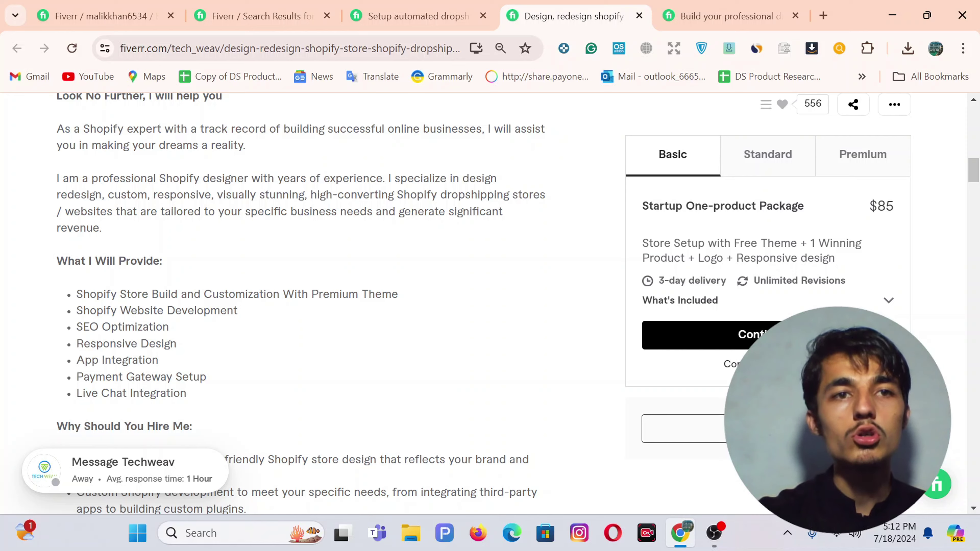
scroll(173, 239, up, 10)
scroll(197, 249, down, 4)
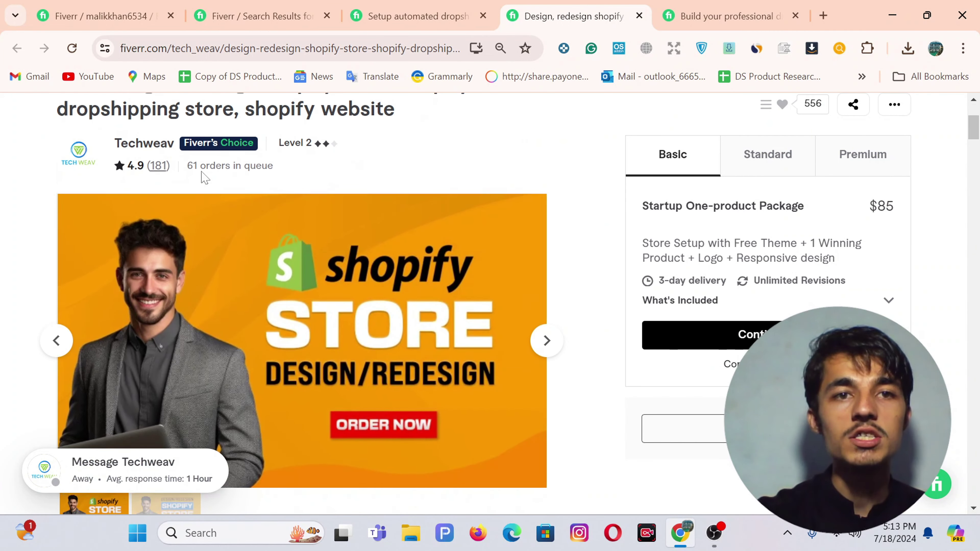
scroll(204, 177, down, 10)
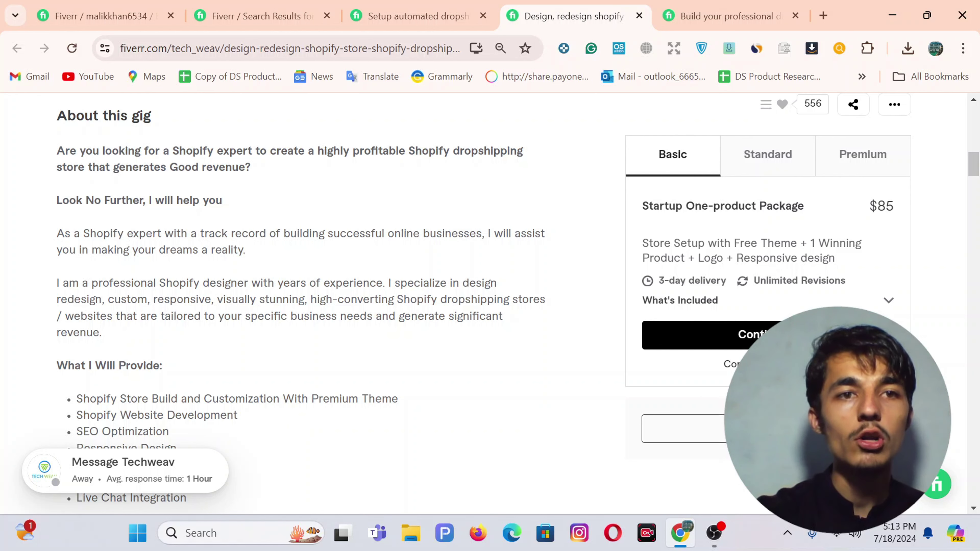
scroll(217, 200, down, 2)
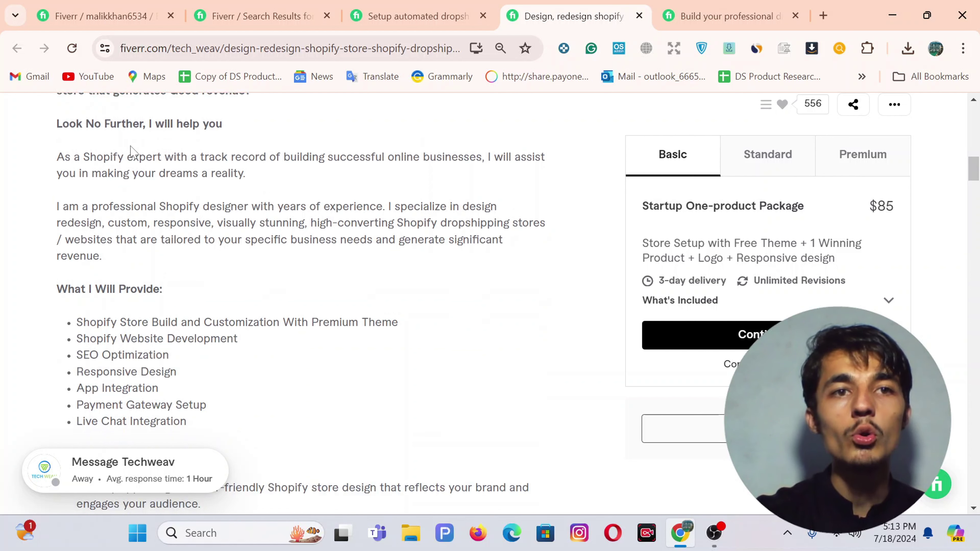
triple_click(216, 175)
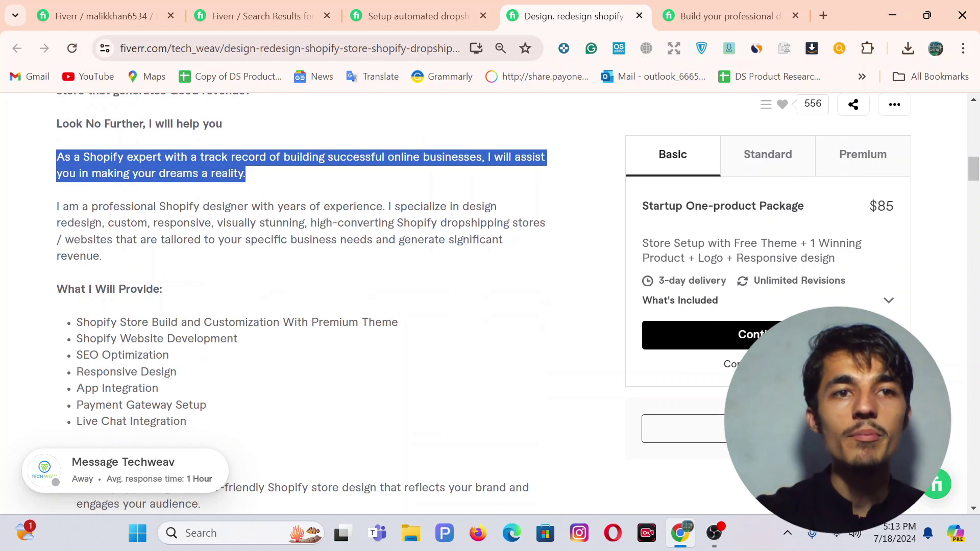
scroll(208, 216, down, 4)
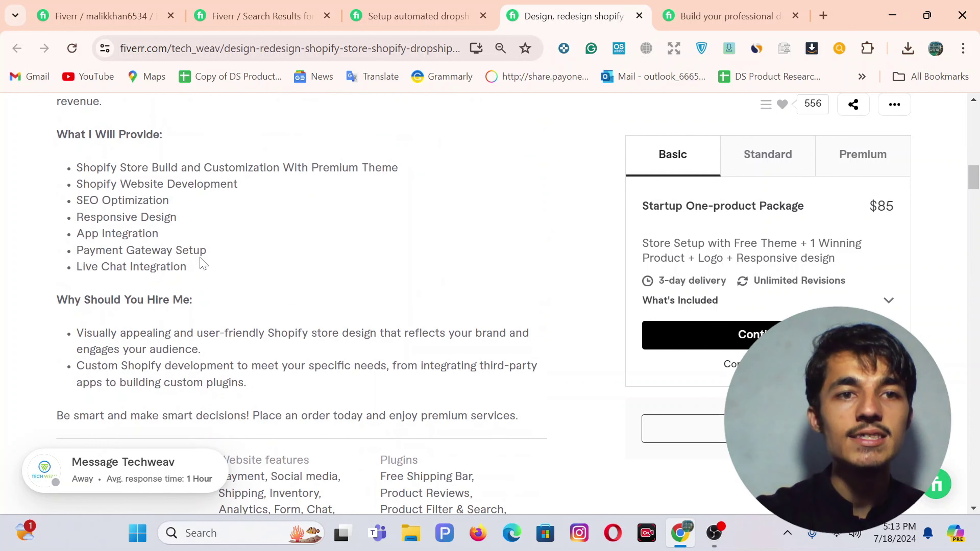
drag(200, 251, 79, 207)
scroll(81, 208, down, 4)
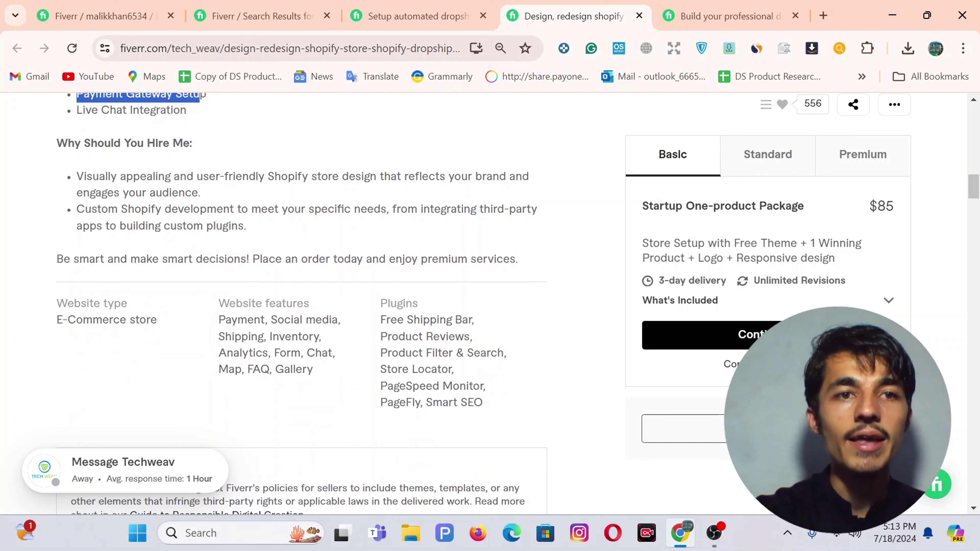
drag(56, 150, 171, 214)
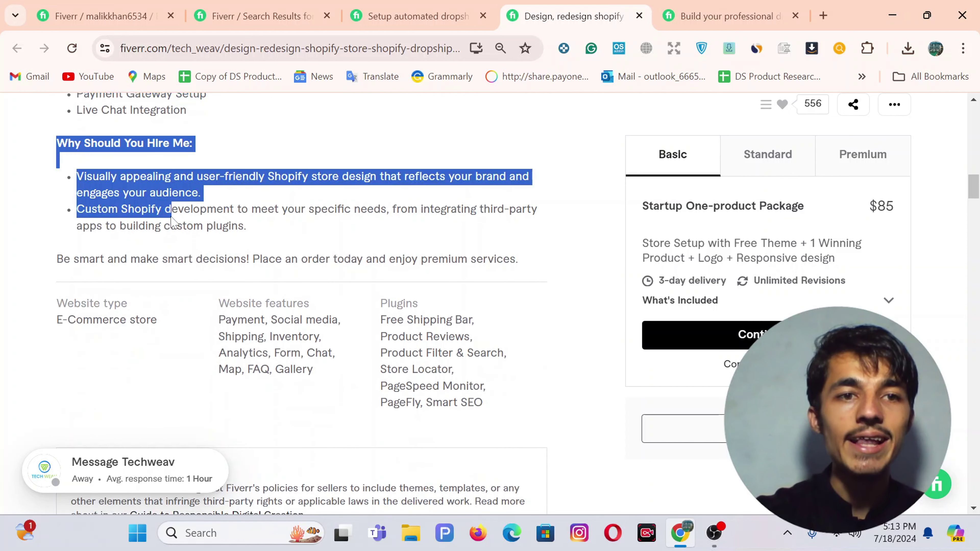
scroll(407, 216, up, 10)
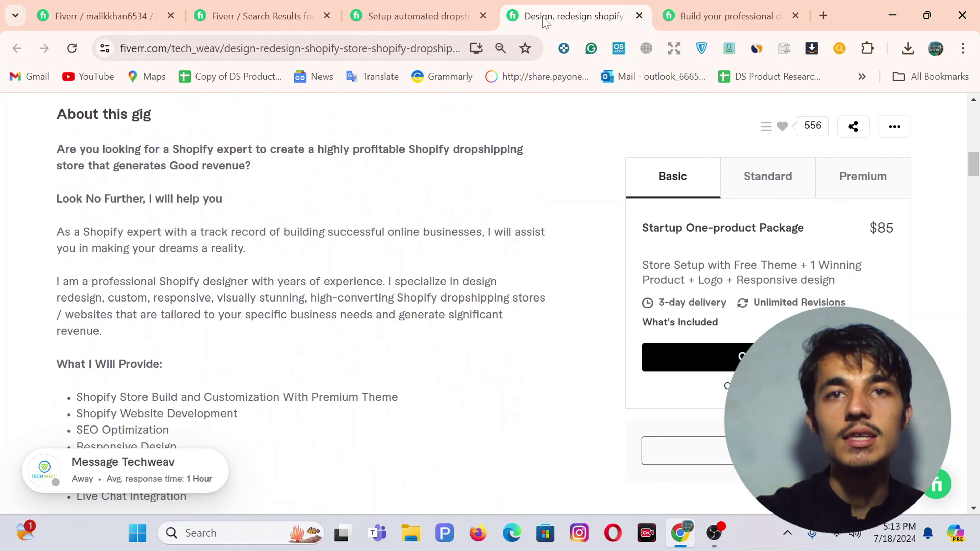
Review the description and service list of the "build your professional dropshipping shopify store" gig
click(725, 16)
scroll(332, 312, down, 12)
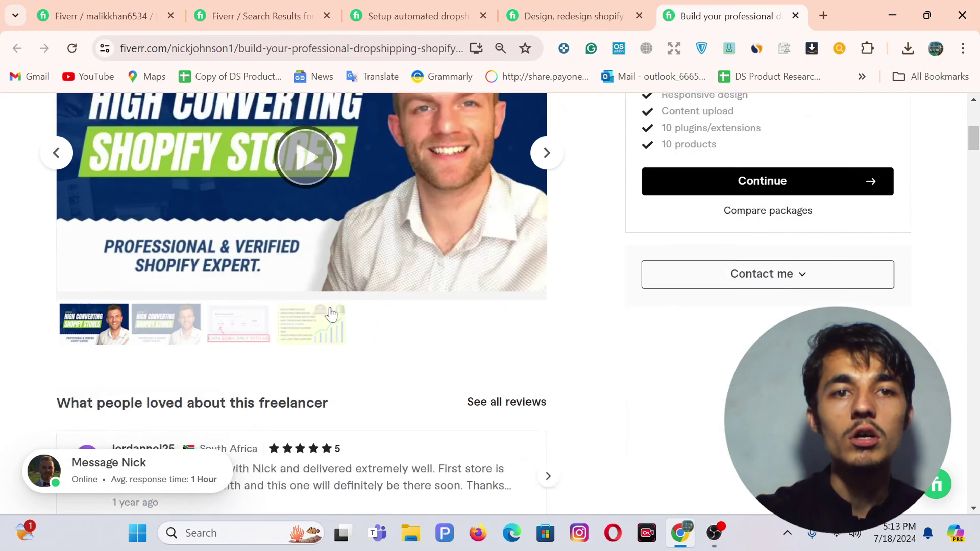
scroll(331, 312, down, 9)
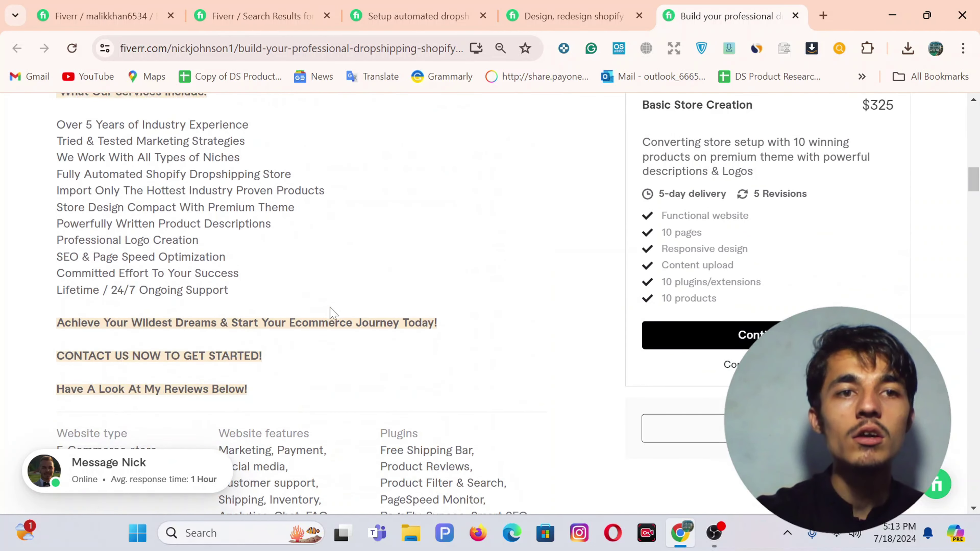
scroll(332, 312, up, 14)
scroll(332, 309, up, 8)
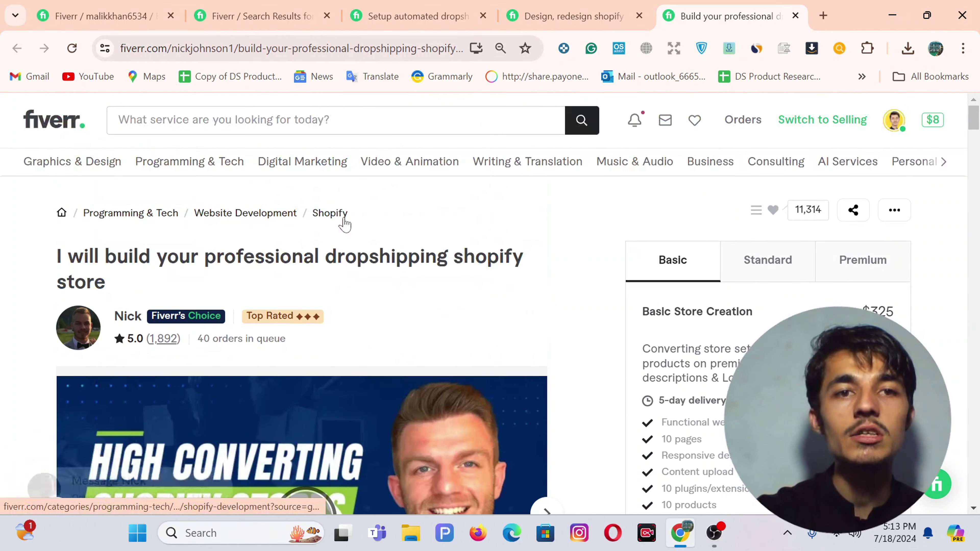
Return to the gig being edited and place the cursor in the Briefly Describe Your Gig field
click(104, 16)
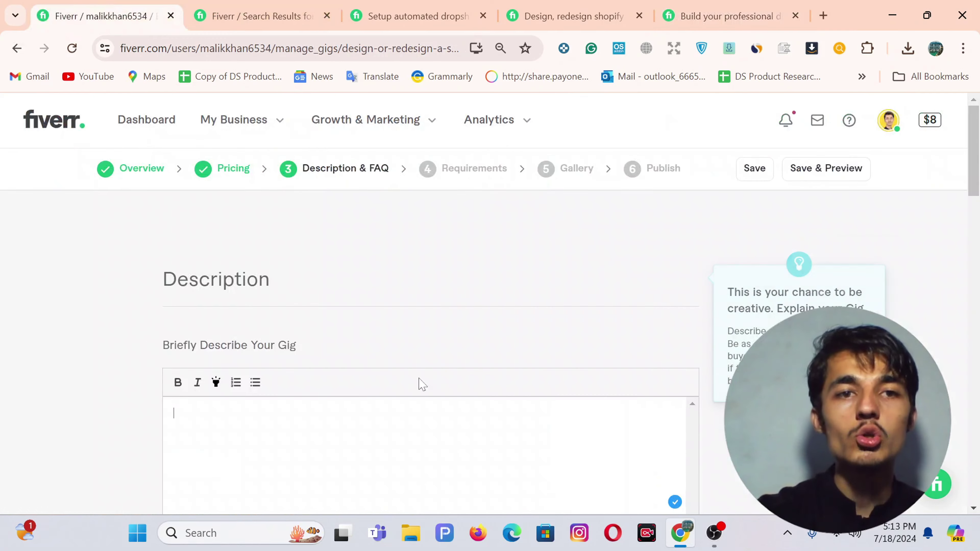
scroll(420, 383, down, 3)
click(174, 278)
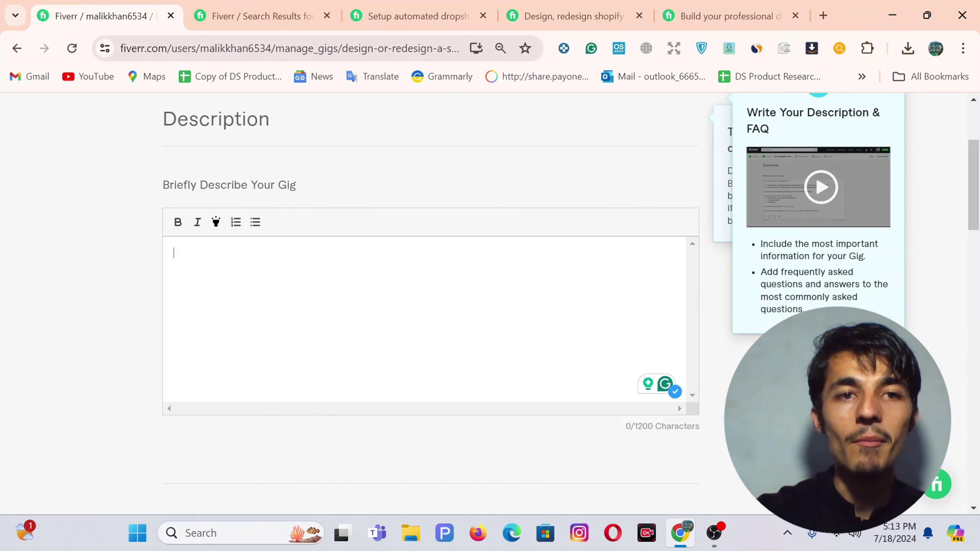
Compare how the automated dropshipping gig and the design/redesign gig open their About this gig sections
click(251, 4)
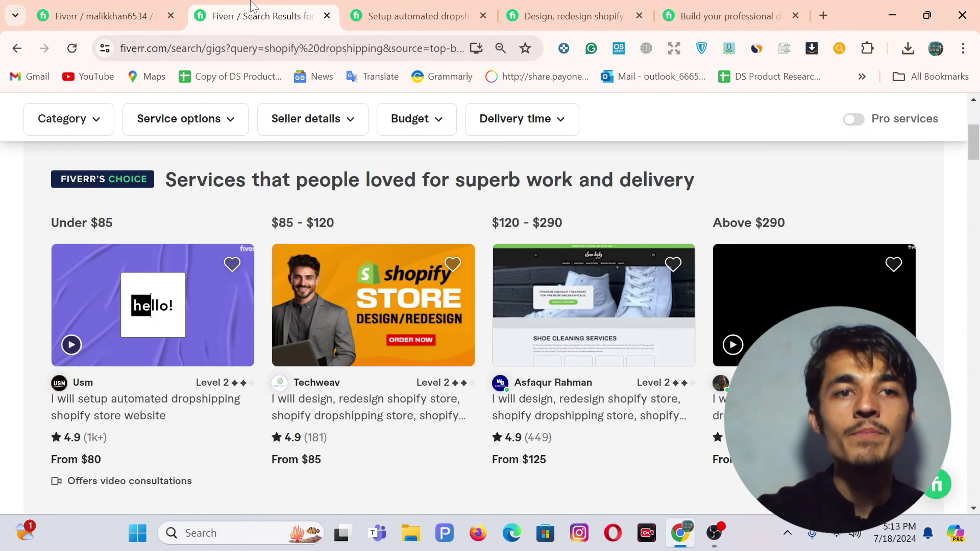
click(416, 11)
scroll(273, 446, down, 10)
scroll(273, 445, down, 2)
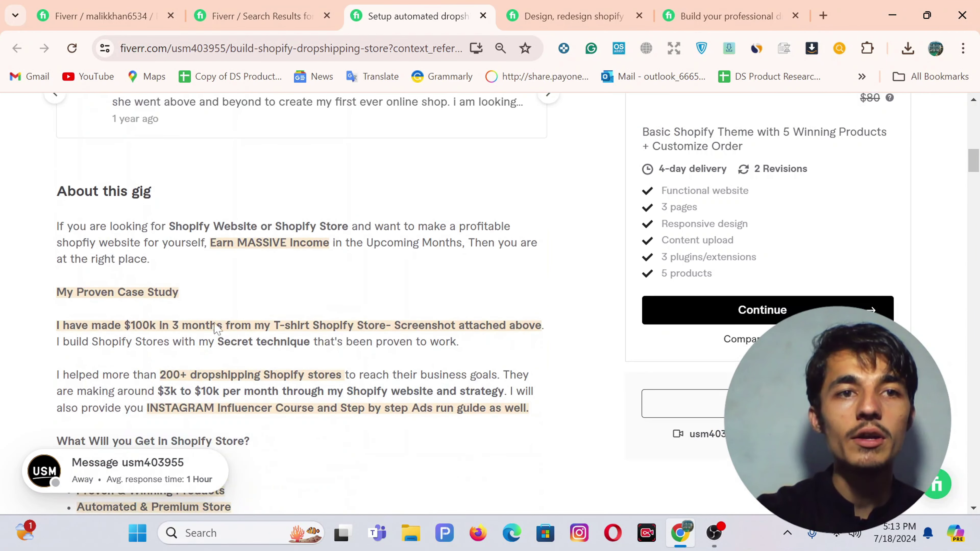
click(552, 4)
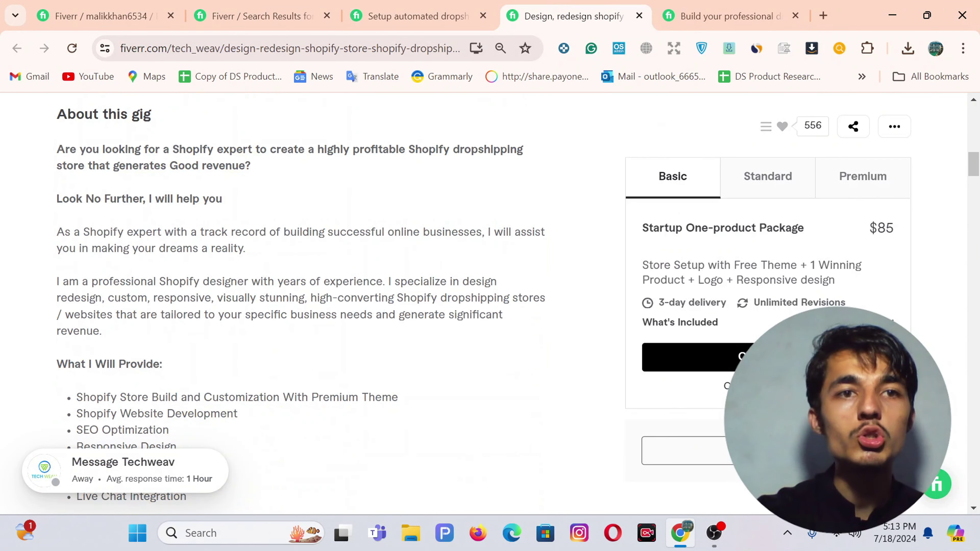
scroll(339, 287, up, 2)
Examine the opening headline "Certified Shopify Dropshipping Expert" in the description of the professional dropshipping store gig
click(725, 15)
scroll(370, 293, down, 15)
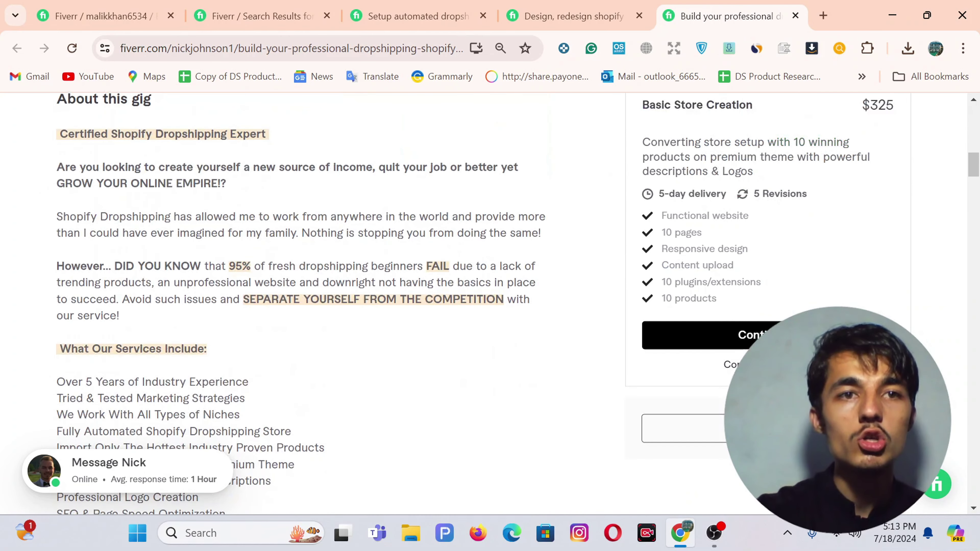
triple_click(115, 134)
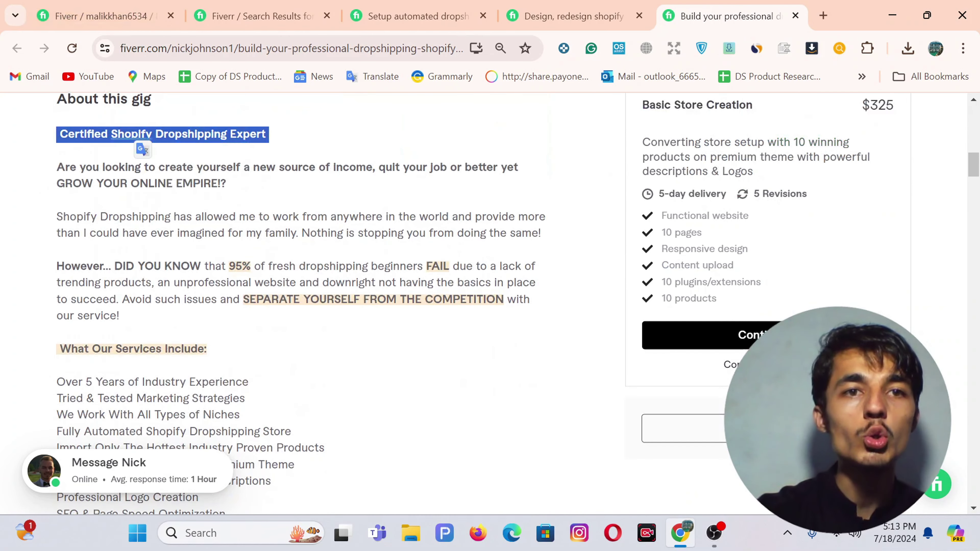
click(104, 16)
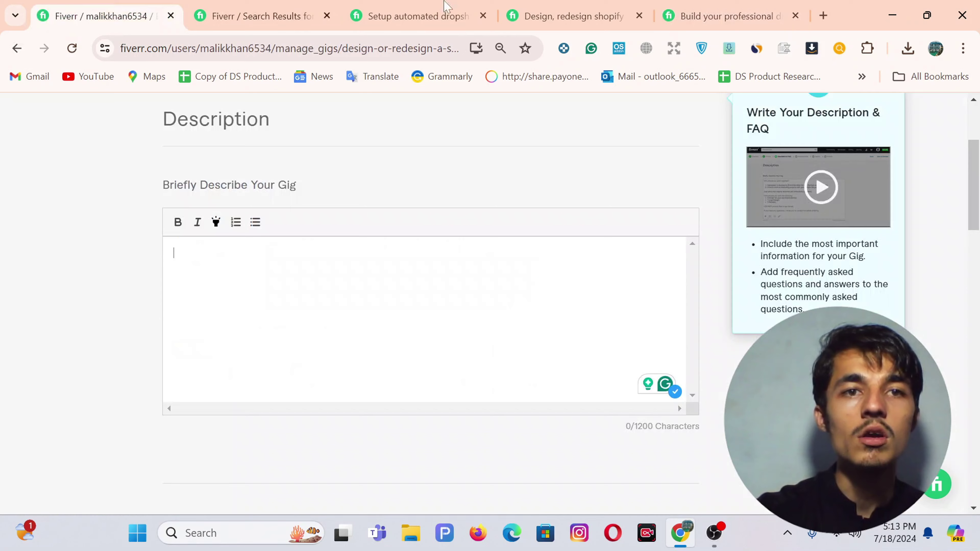
click(722, 8)
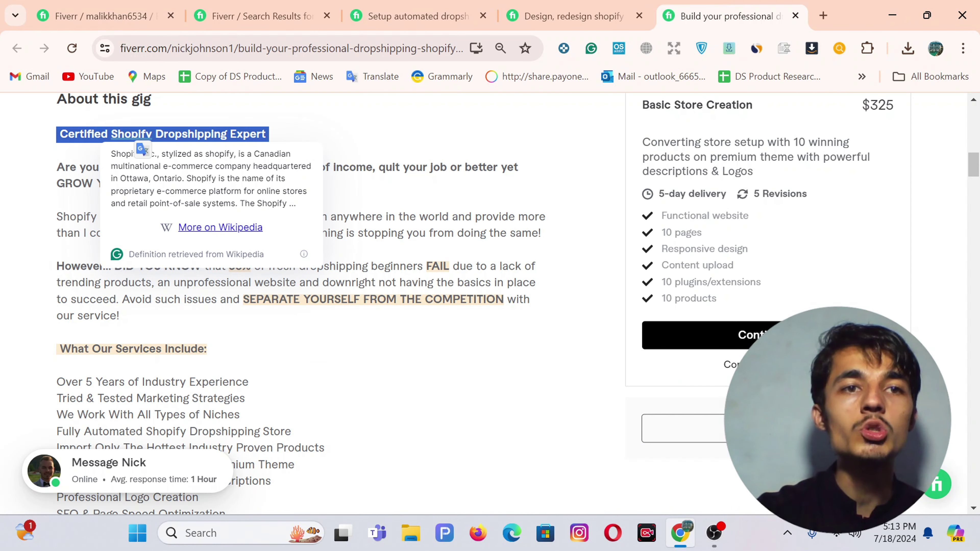
click(311, 133)
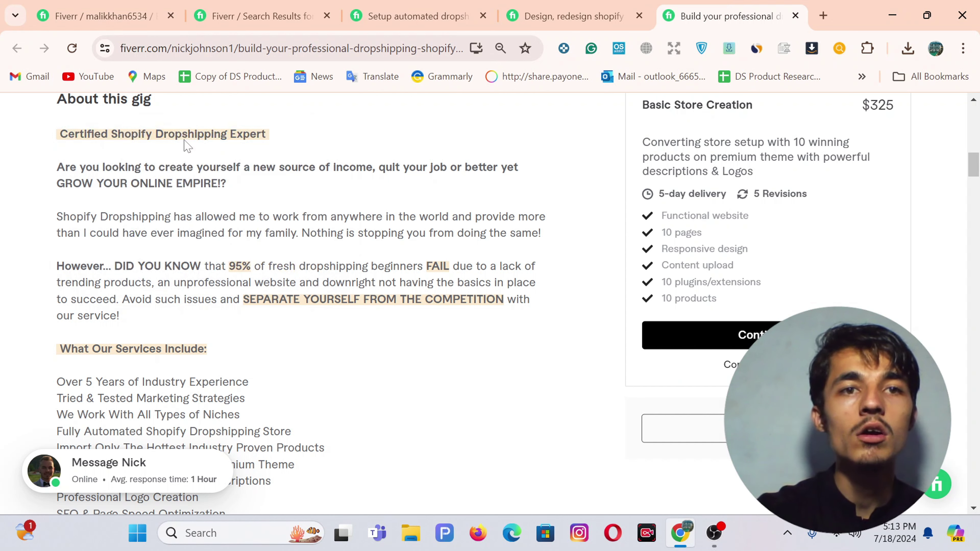
Start the headline of the Briefly Describe Your Gig text with "Design Shopify Dropshipping Website ||"
click(101, 16)
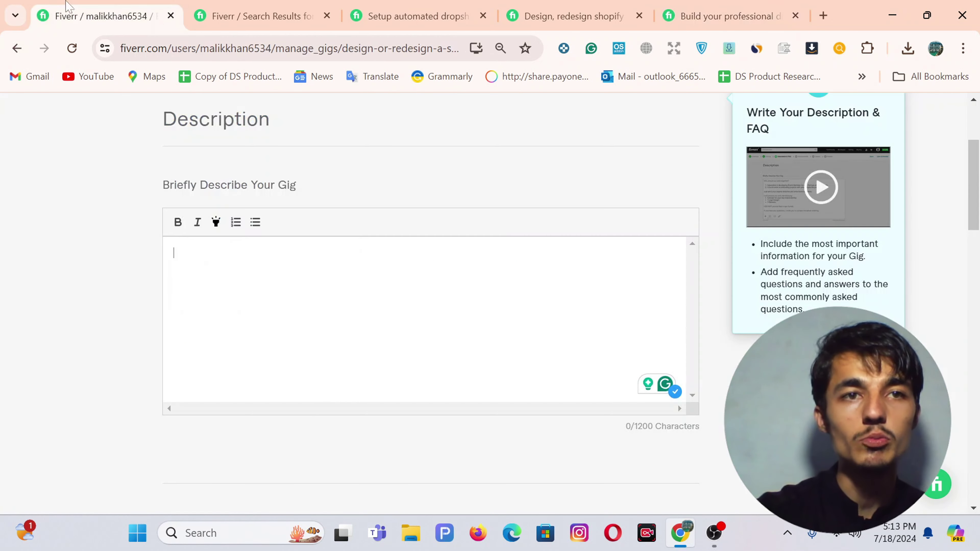
scroll(158, 212, down, 2)
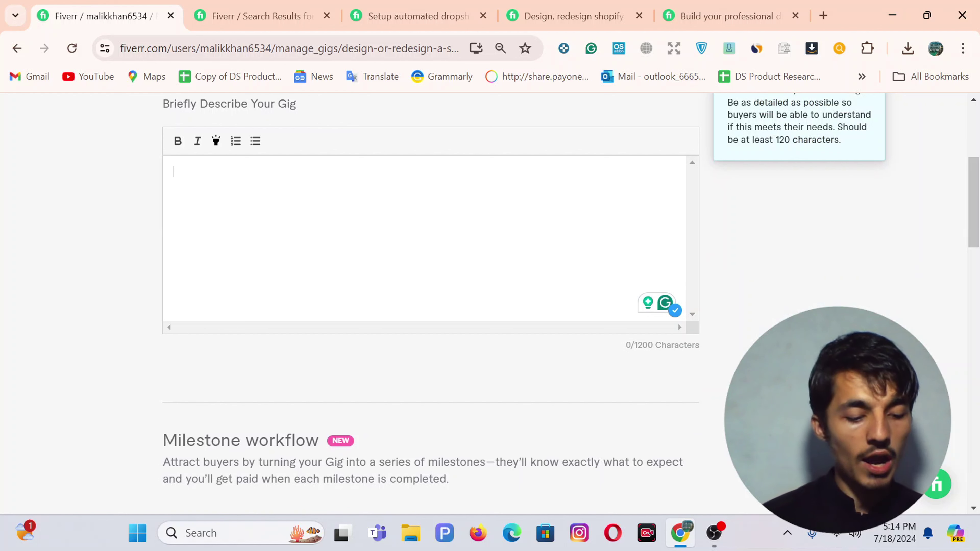
text(Desi)
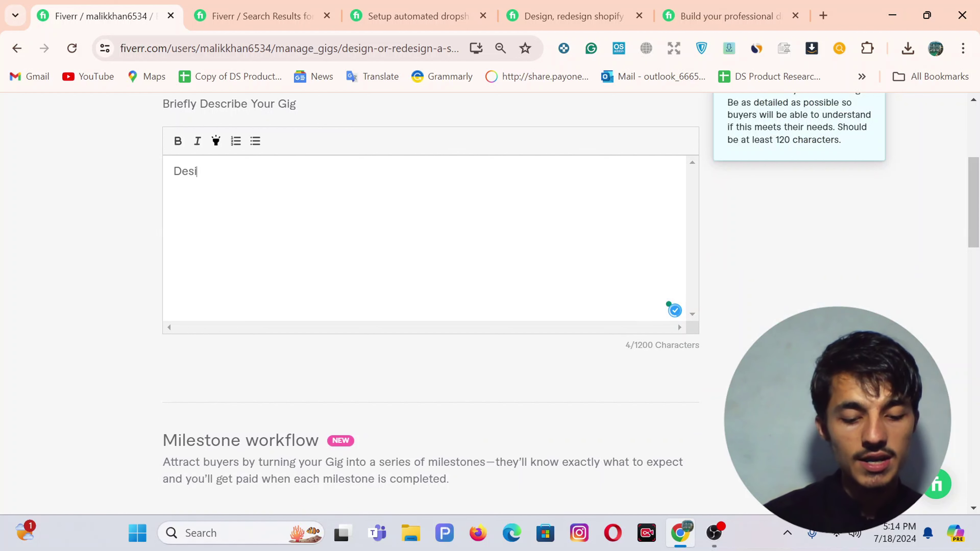
text(gn Sh)
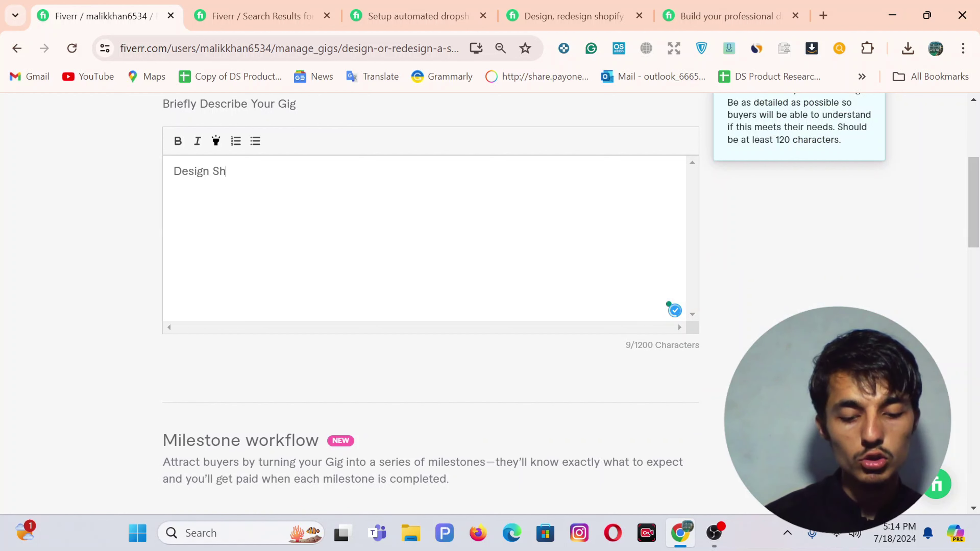
text(opify Dr)
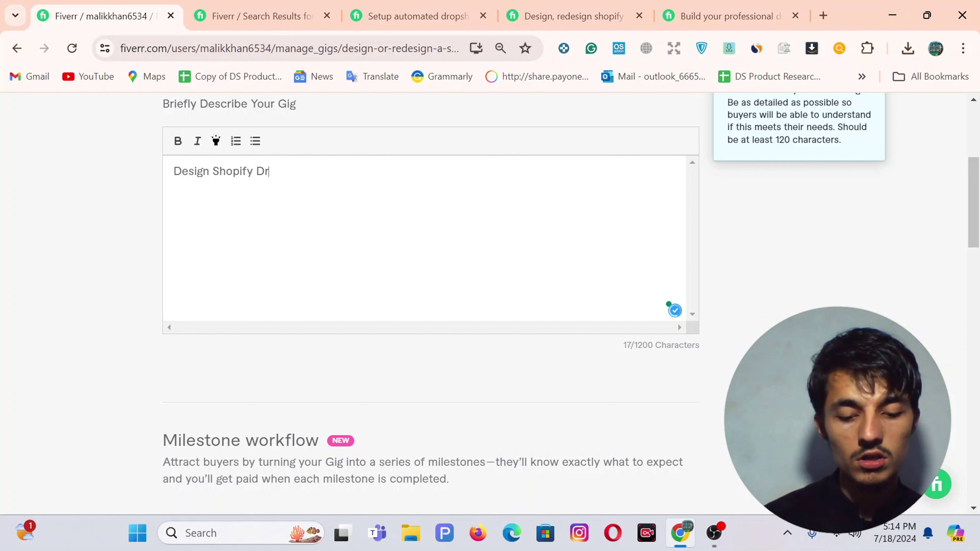
text(opshipping)
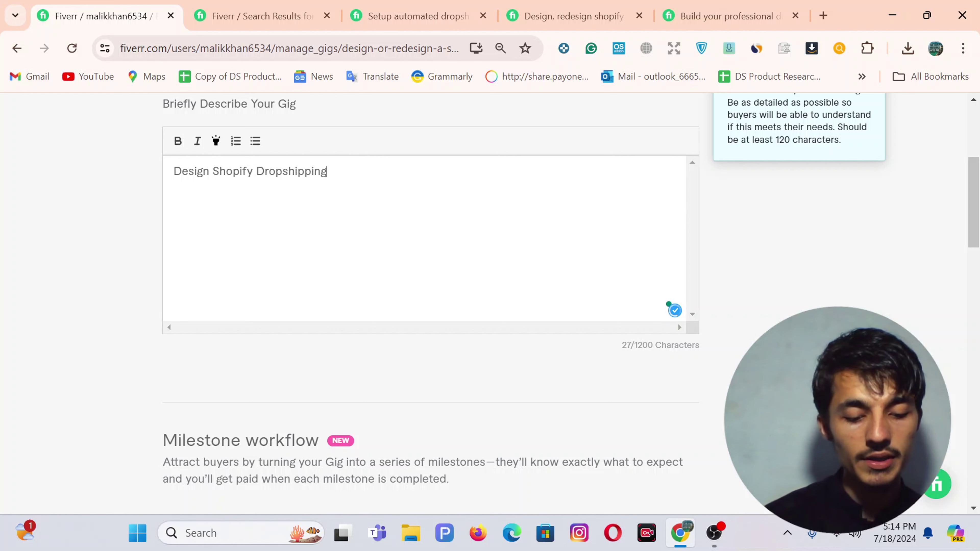
text( Website)
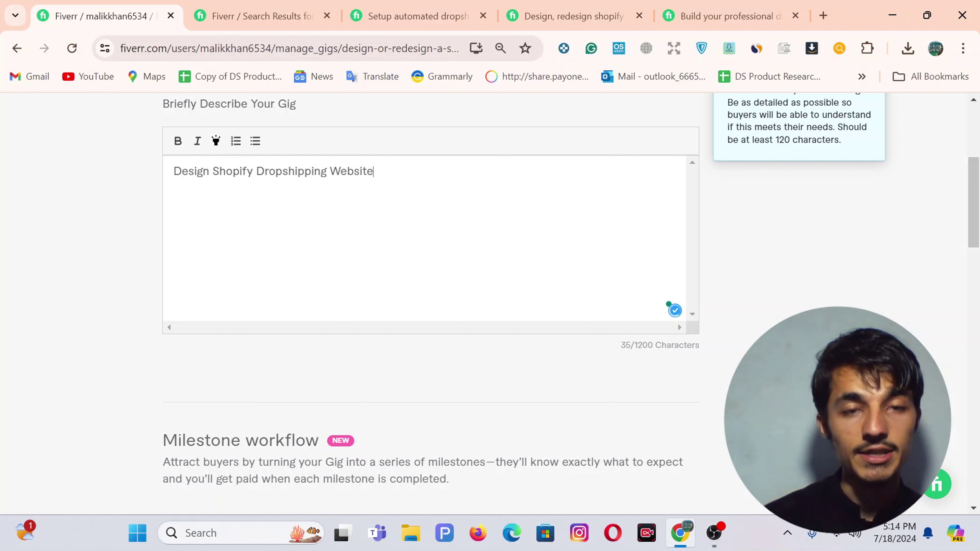
text( ||)
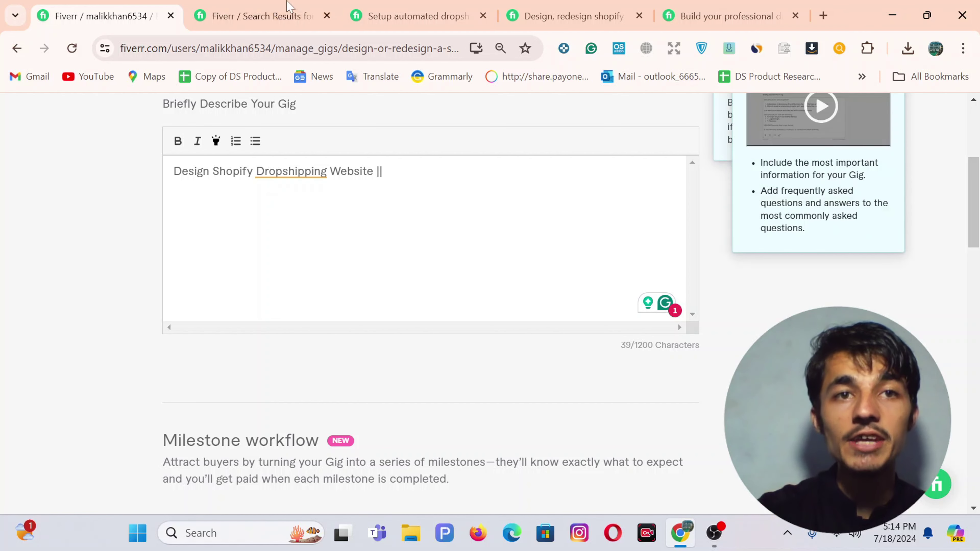
Complete the headline with "Build Shopify Dropshipping Website" after the separator and leave a blank line below it
click(287, 14)
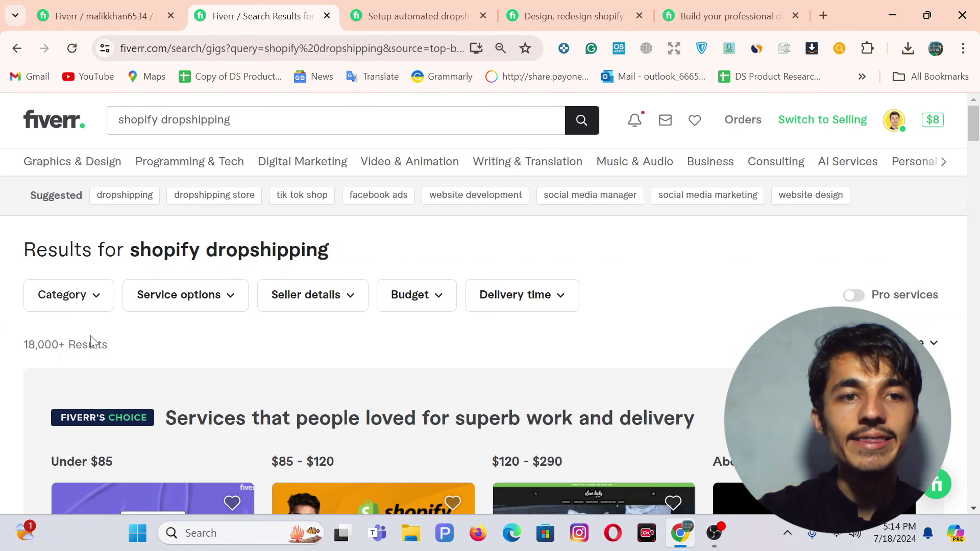
click(152, 7)
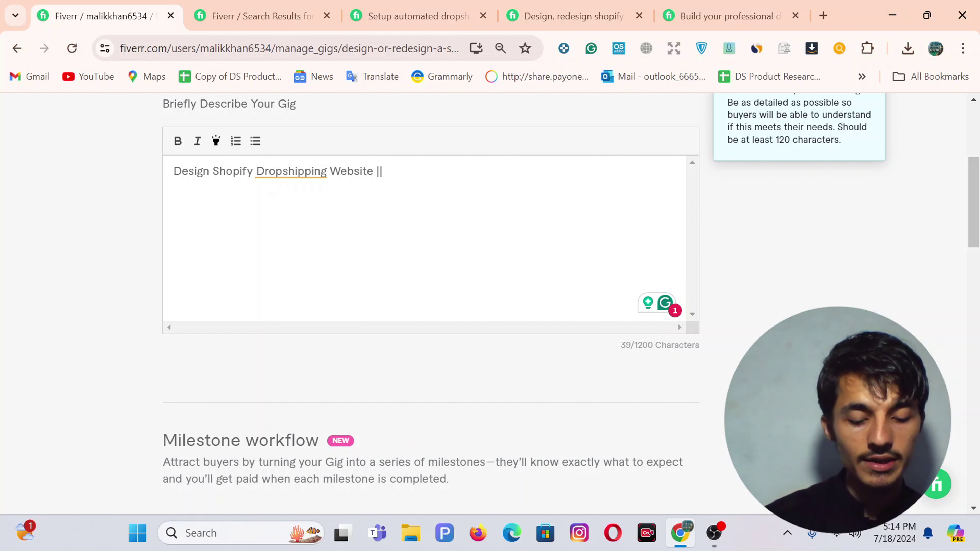
text(Build )
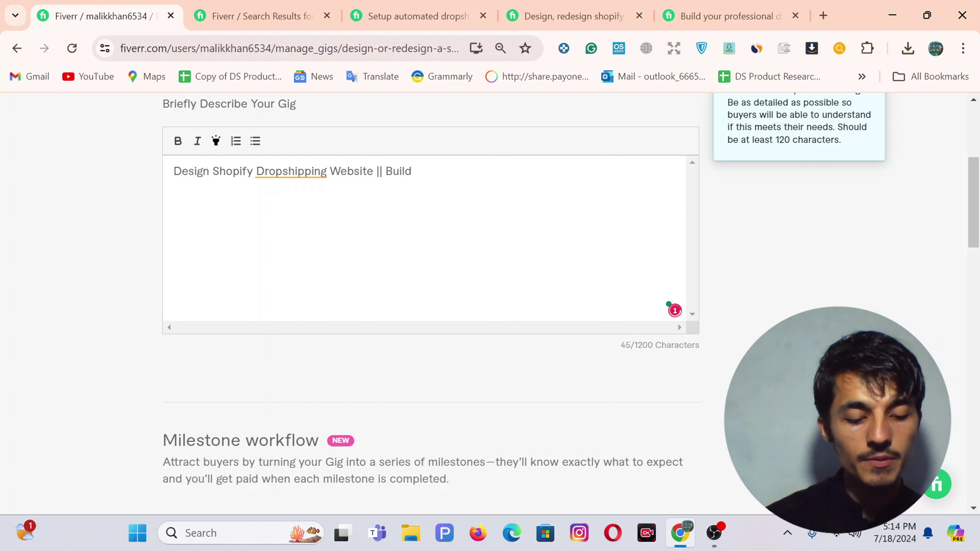
text(Shopif)
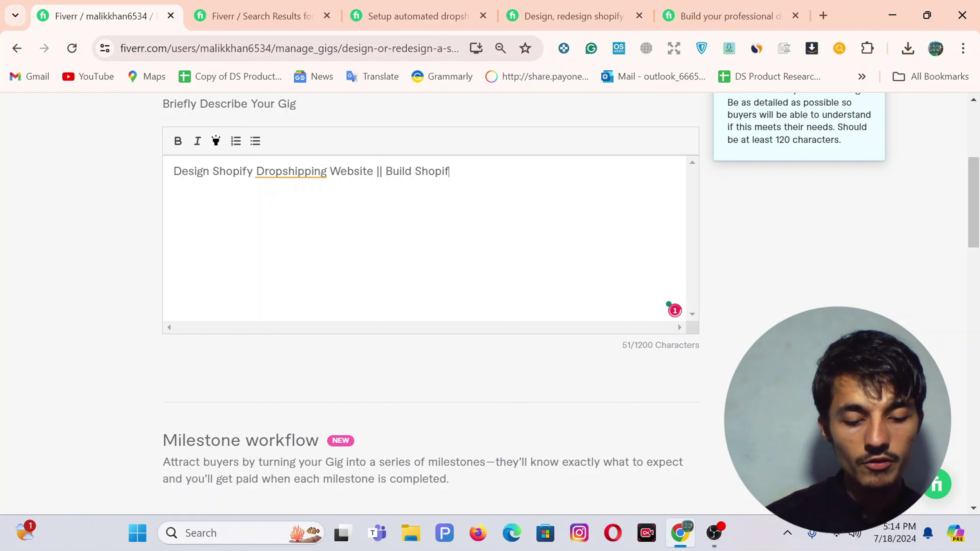
text(y Dropshi)
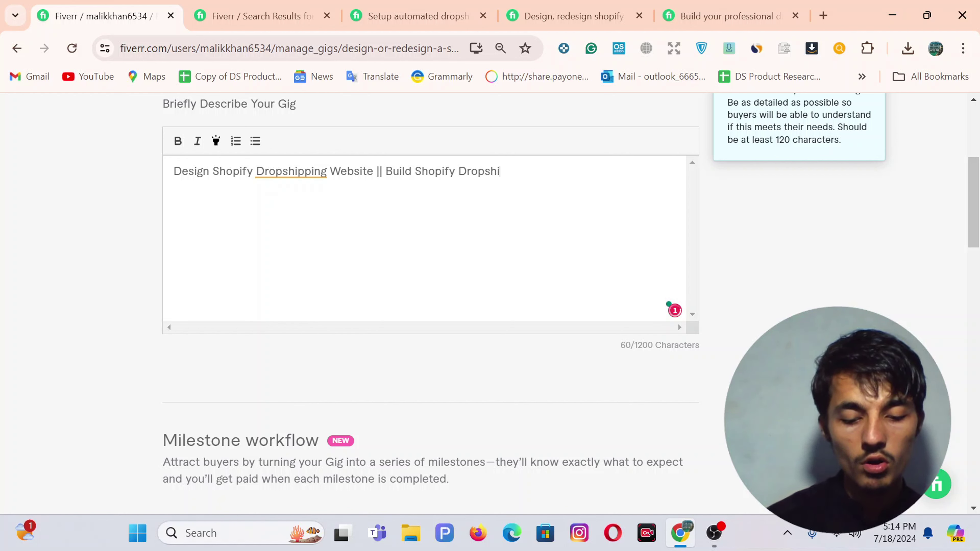
text(pping Web)
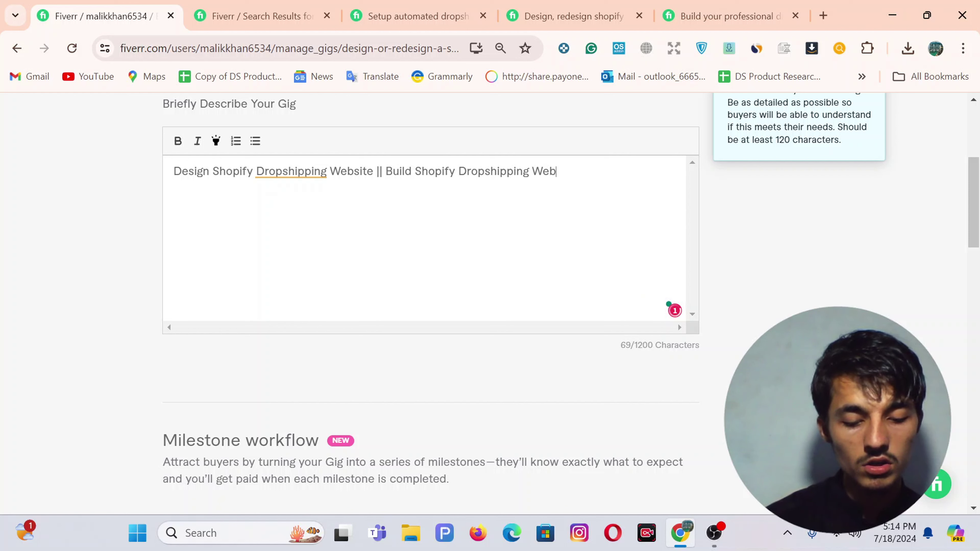
text(site)
key(Return)
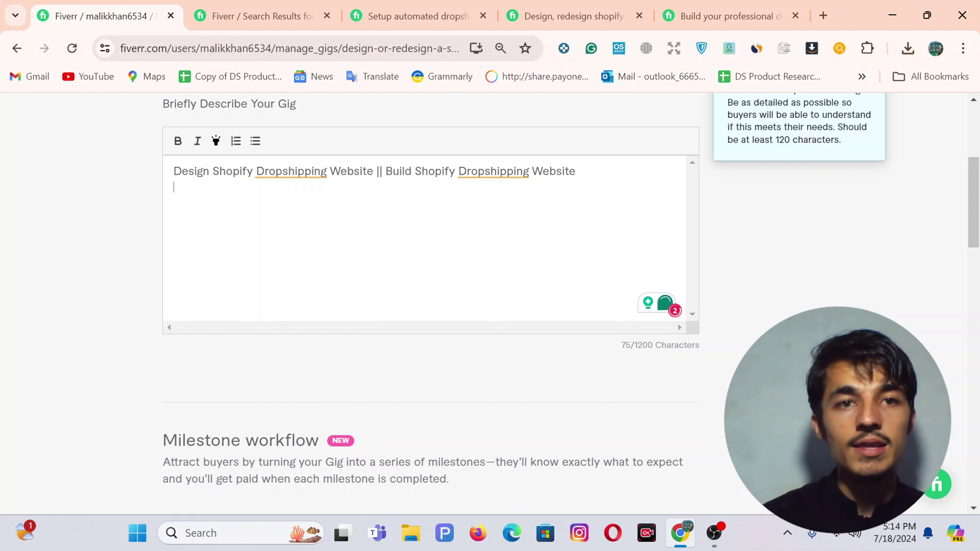
key(Return)
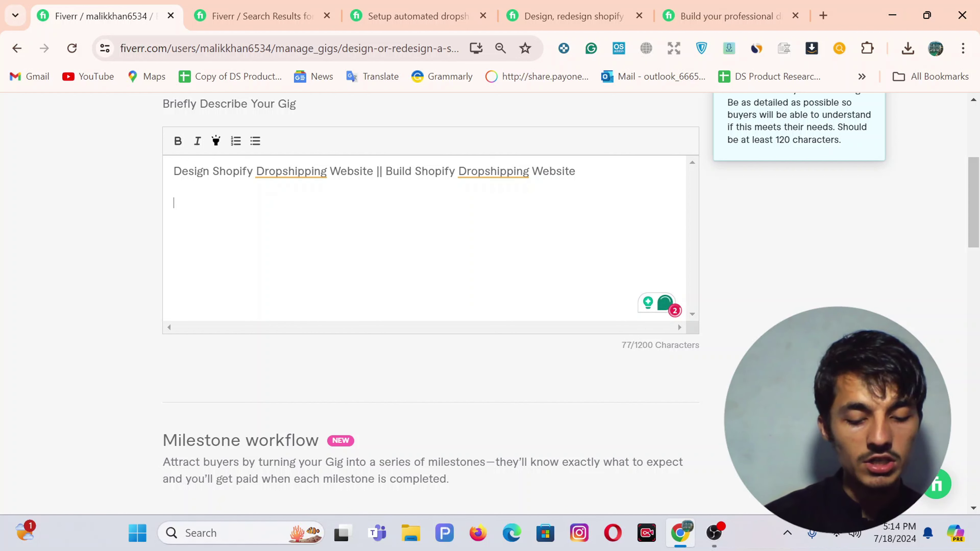
Open the introductory paragraph with "Hello, I hope you are fine, Are"
text(Hello,)
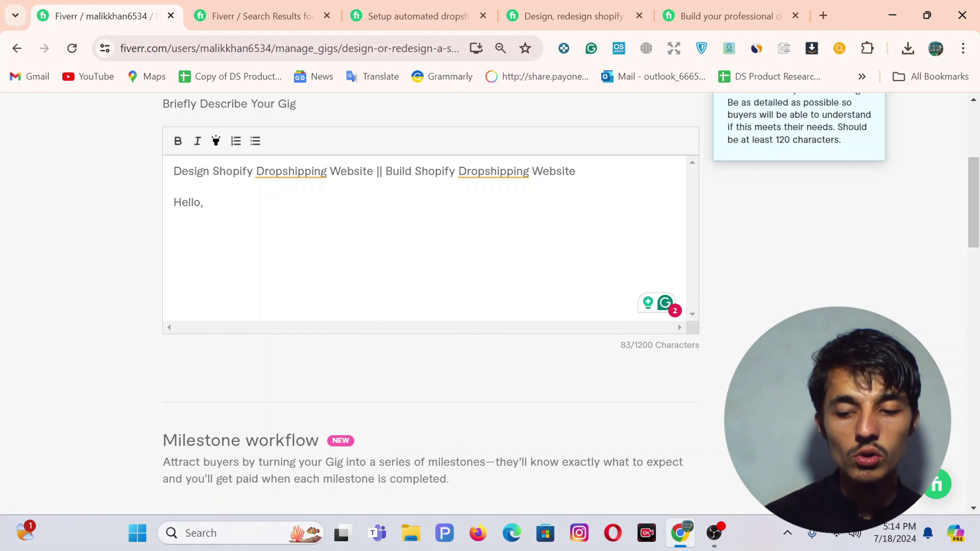
text(I hope )
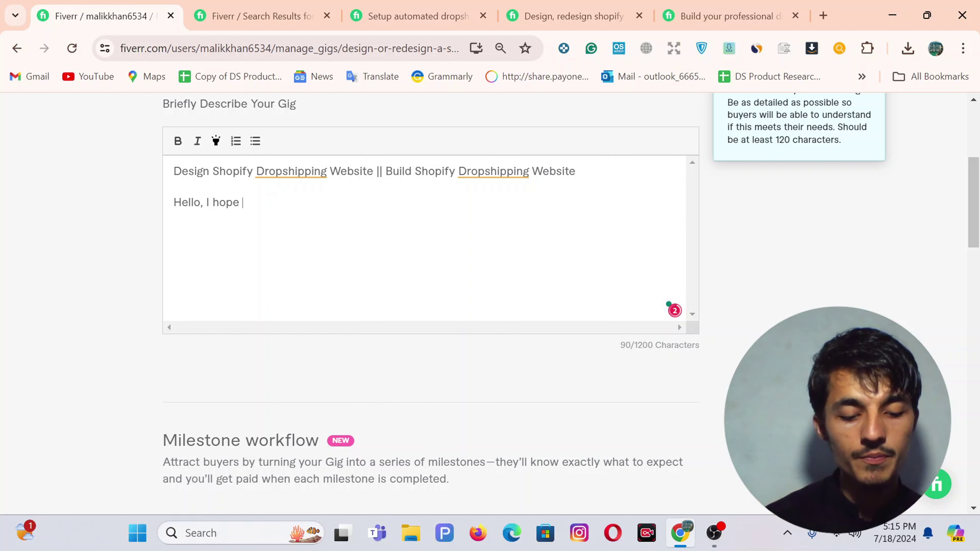
text(you are )
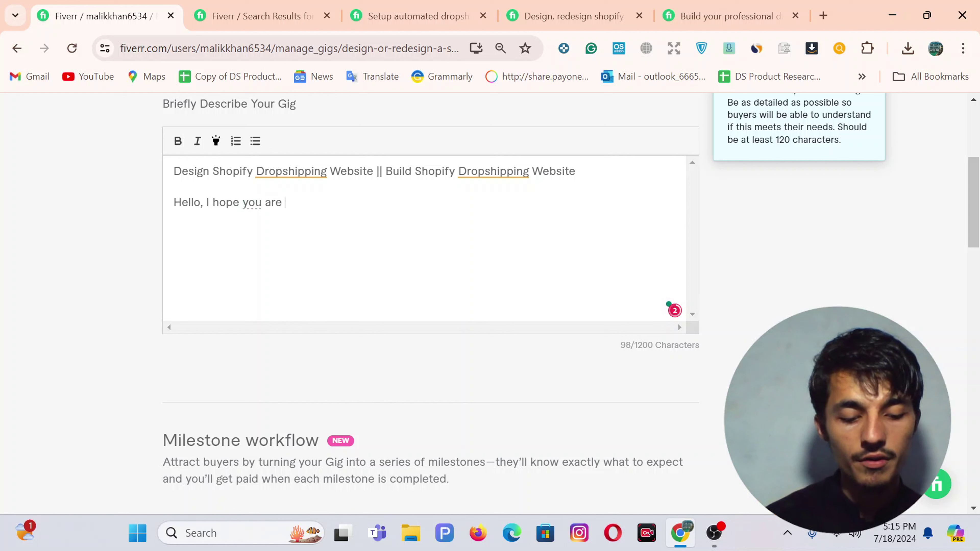
text(fine, Are )
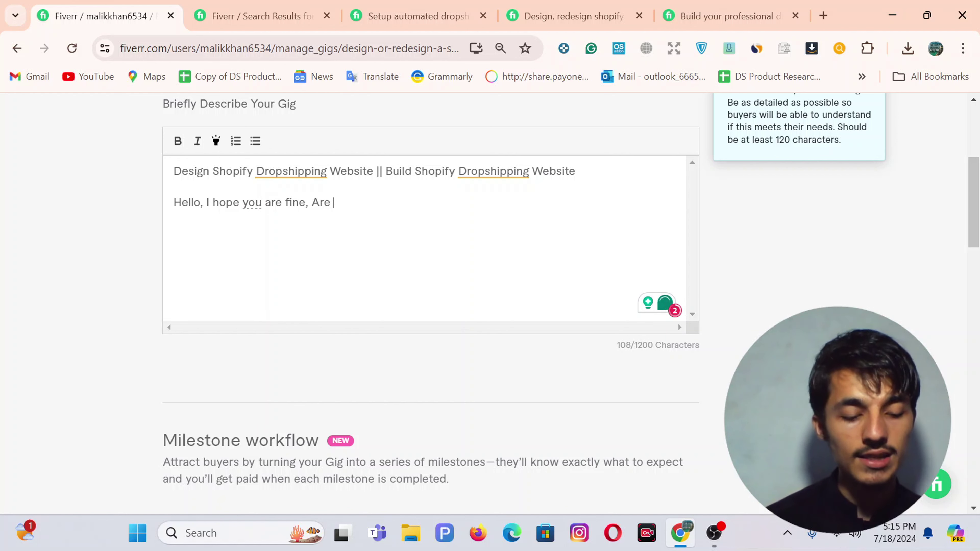
Continue the introductory sentence with "searching for someone to create a Shopify Drsophipping website,"
text(searcho)
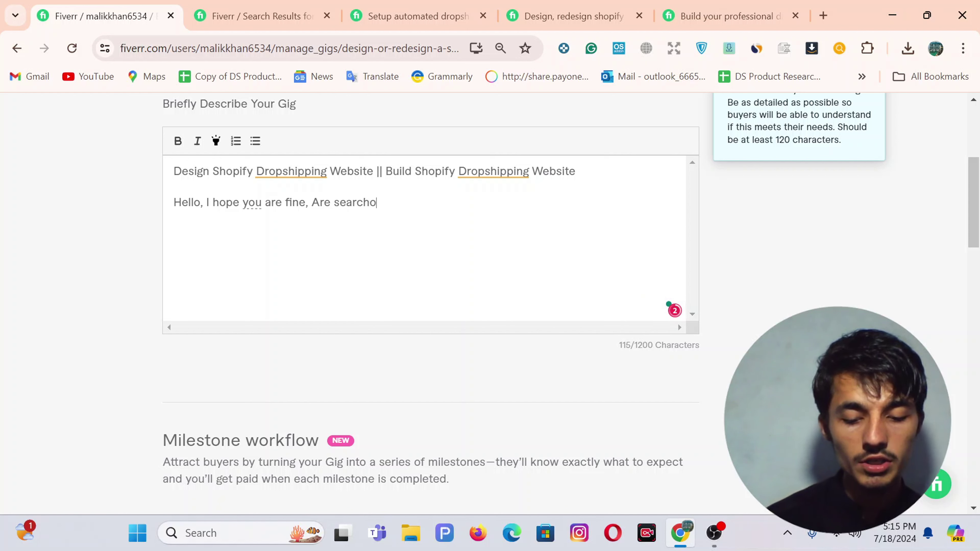
key(BackSpace)
text(ing for)
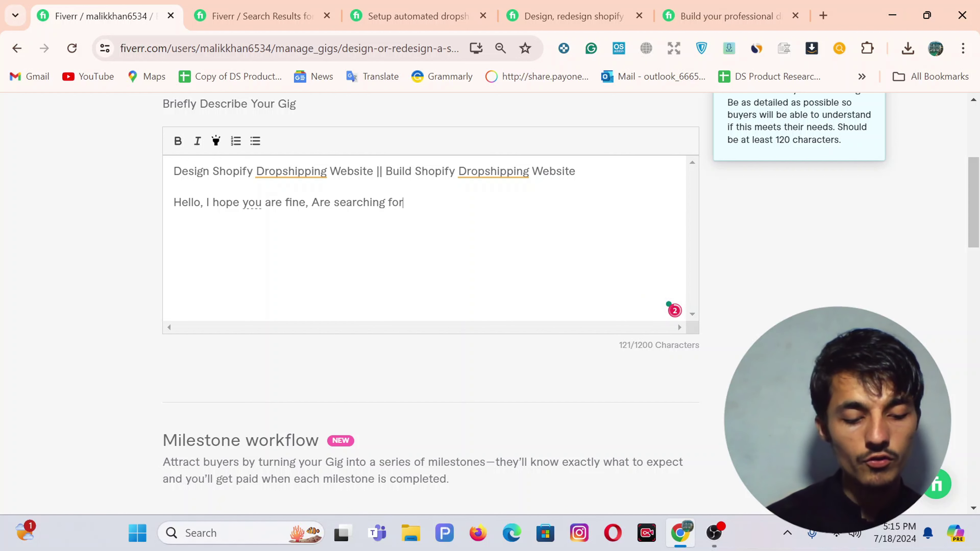
text( s)
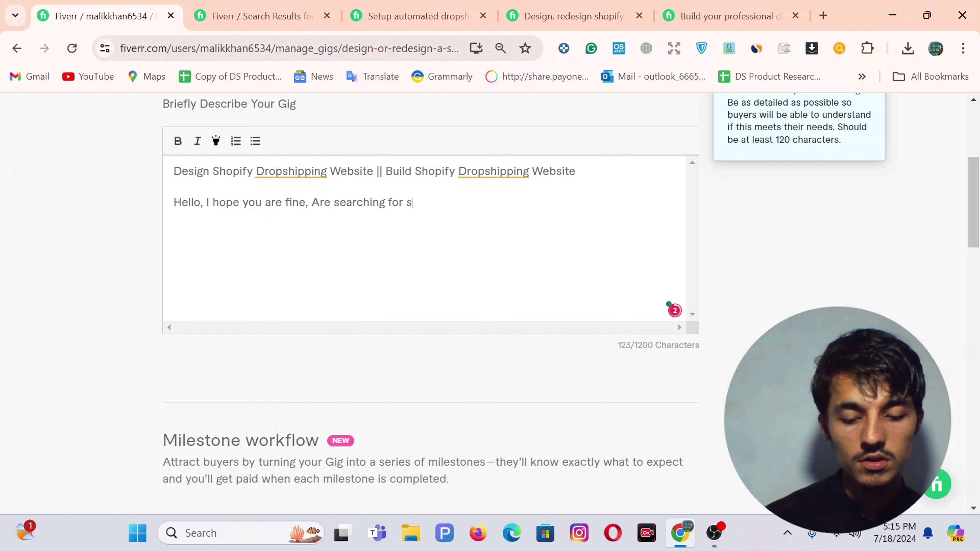
text(omeone to)
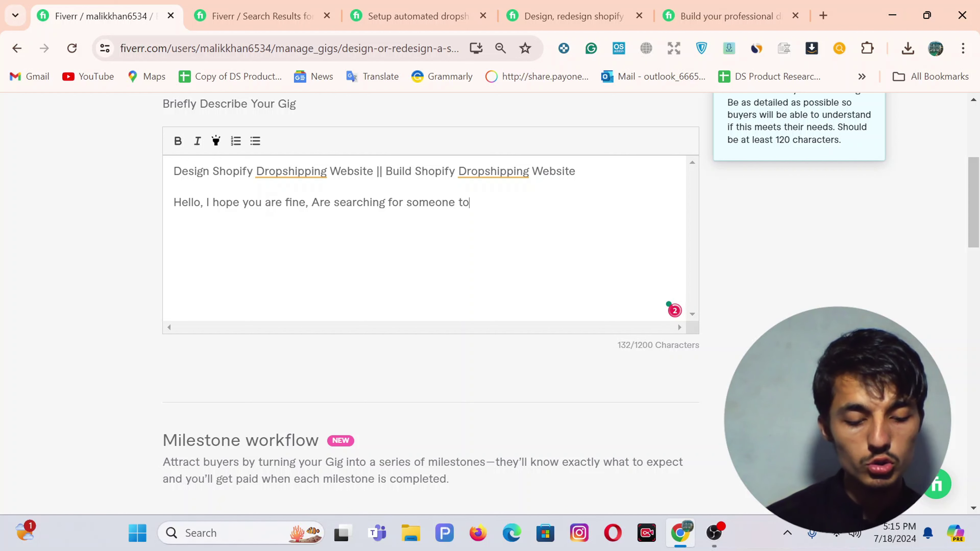
text( create a )
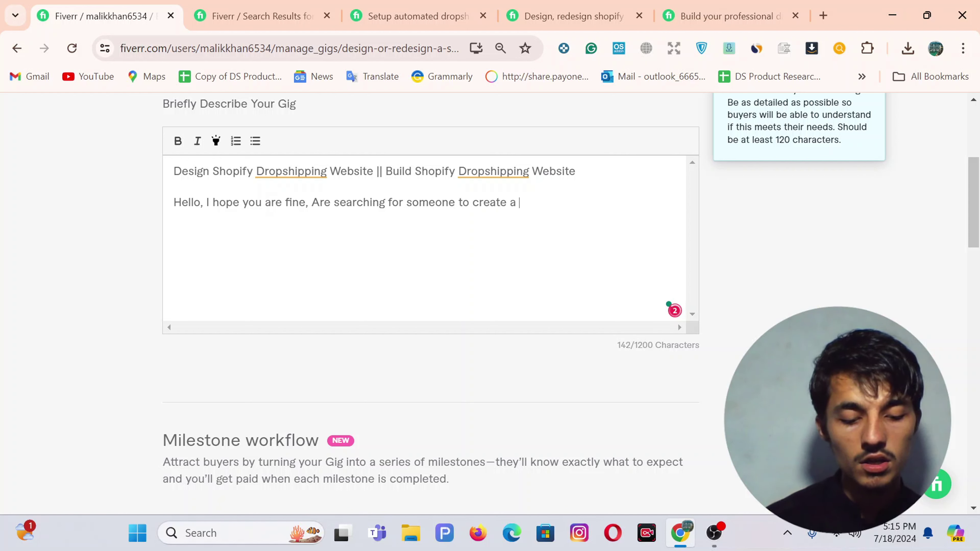
text(Shopify Dr)
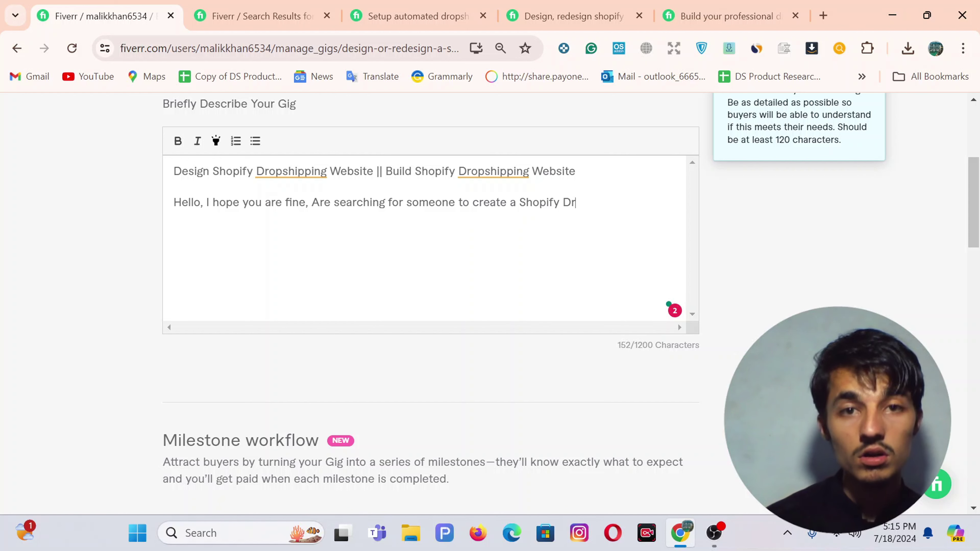
text(sop)
text(hi)
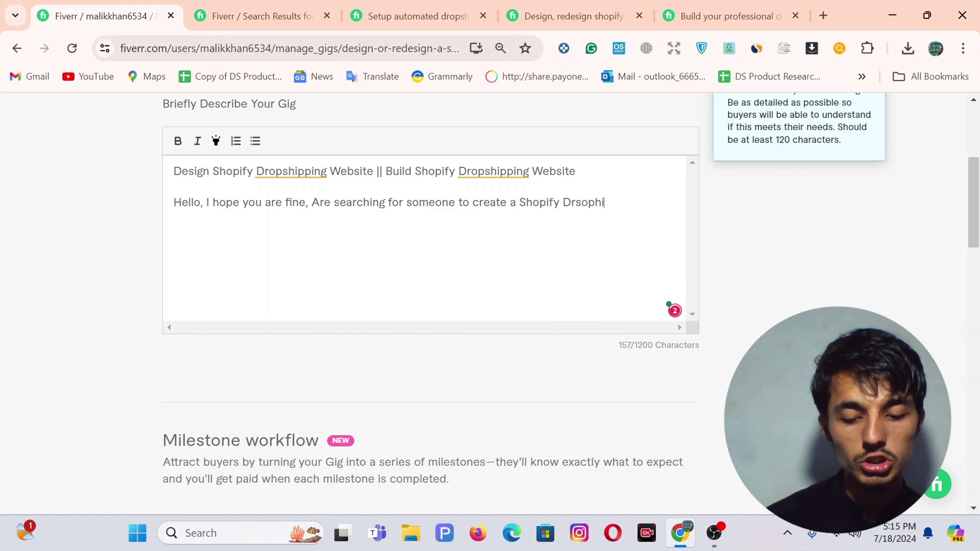
text(pping web)
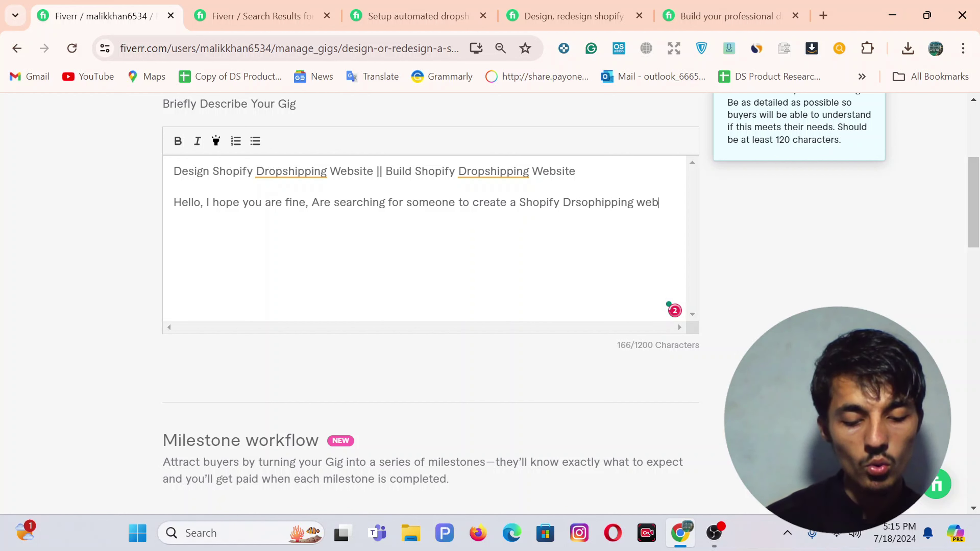
text(site, w)
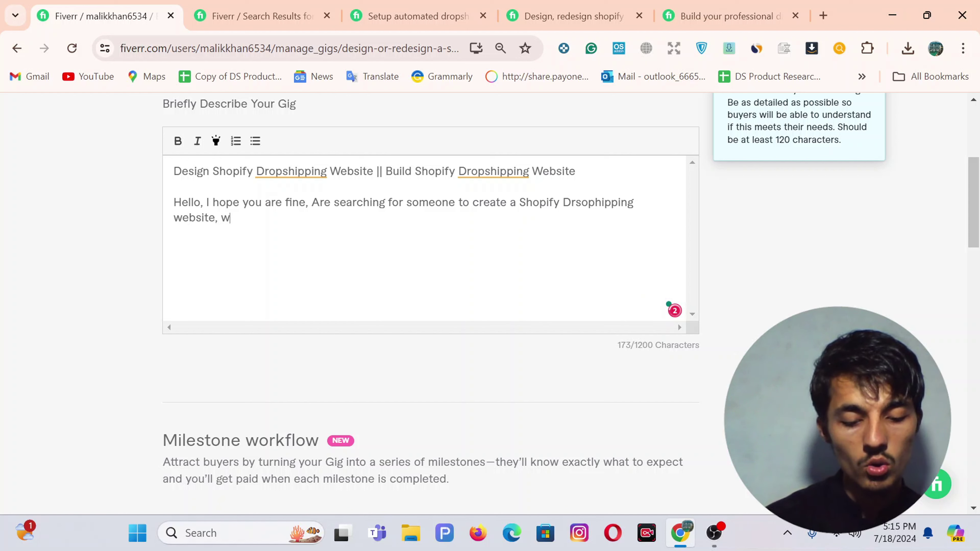
Finish the introductory question with "while you don't have enough time or don't know the process?"
text(hile you don)
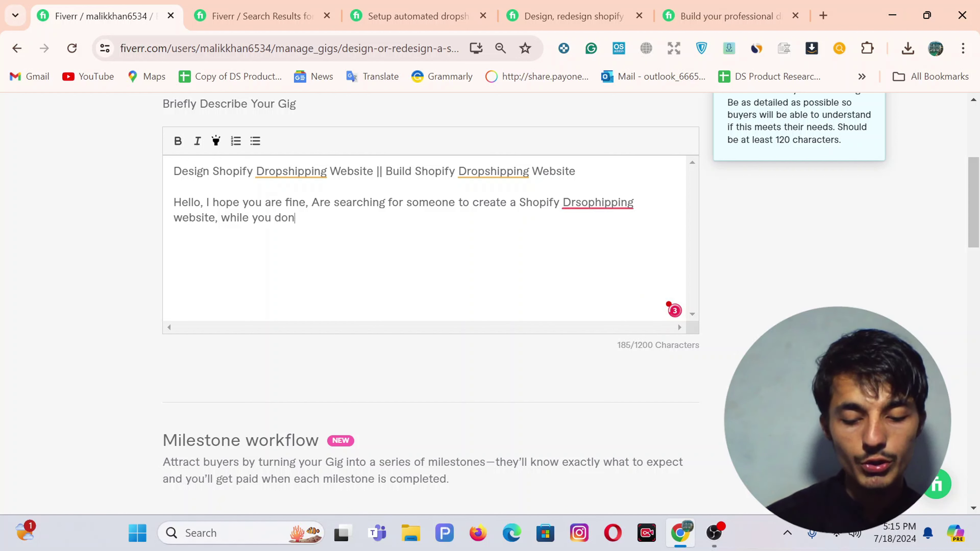
text('t h)
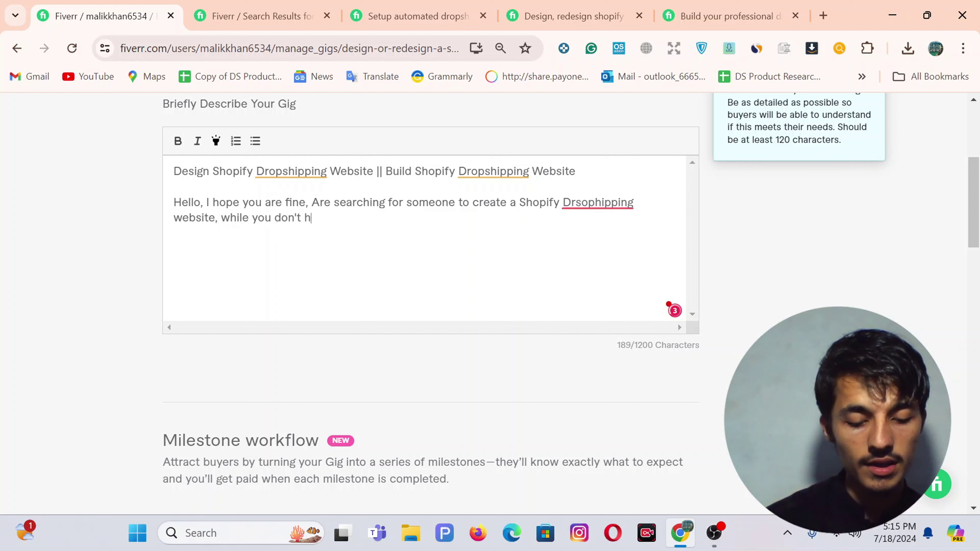
text(ave e)
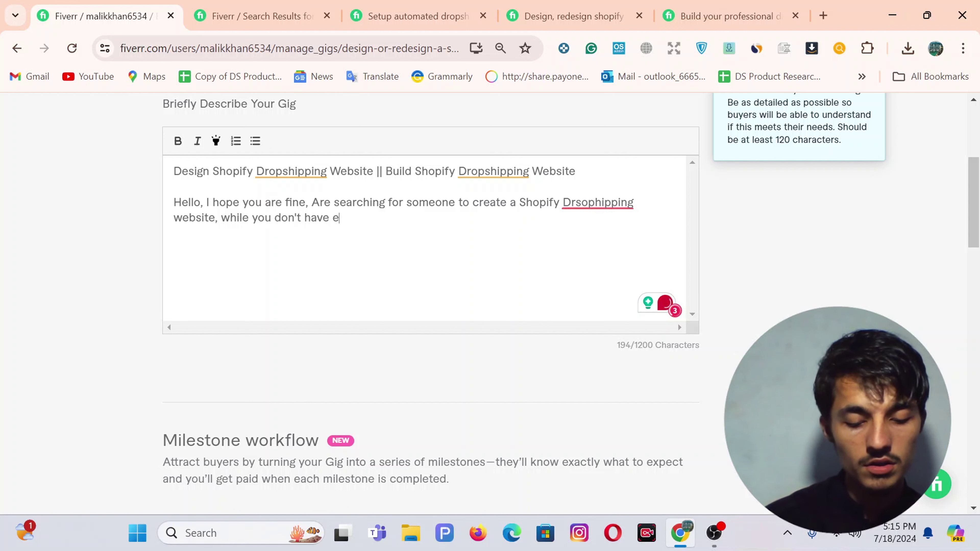
text(nough t)
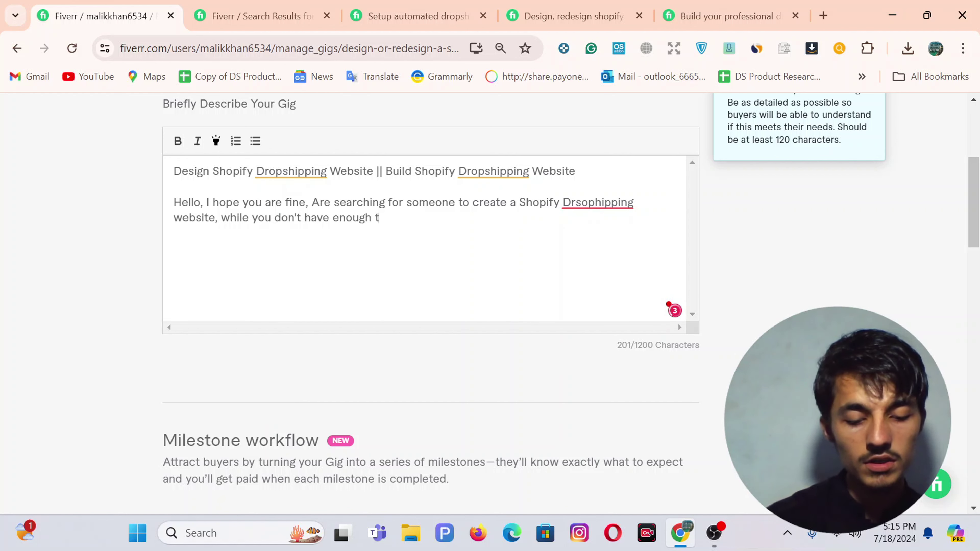
text(ime or )
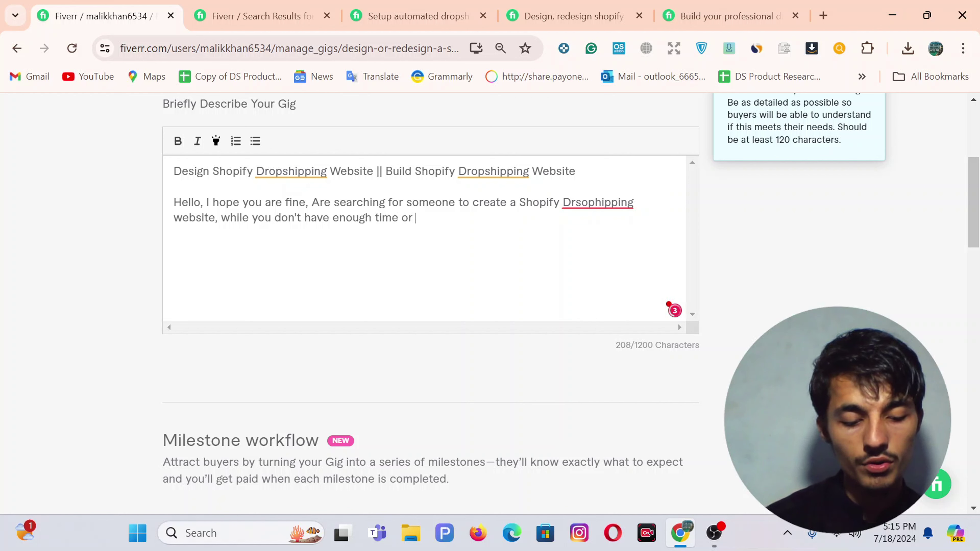
text(don't know )
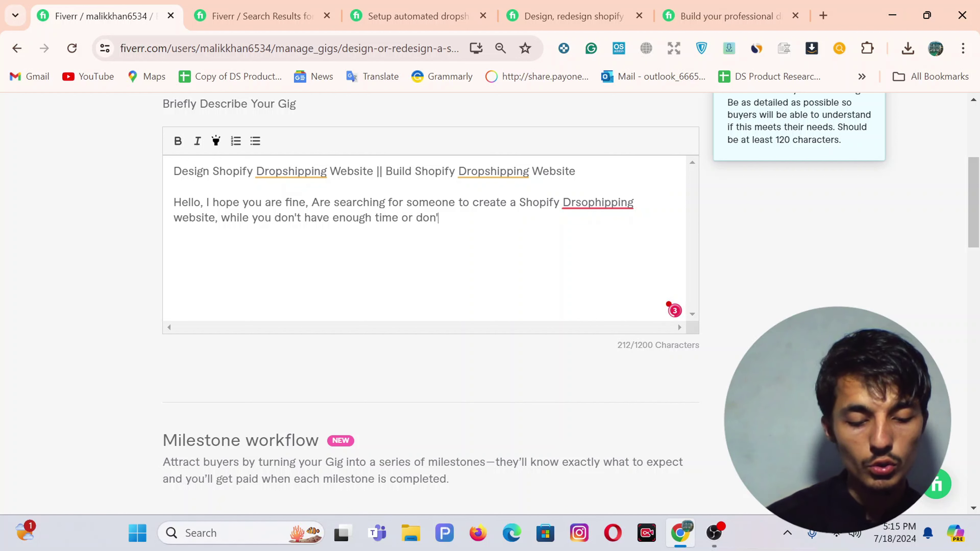
text(the)
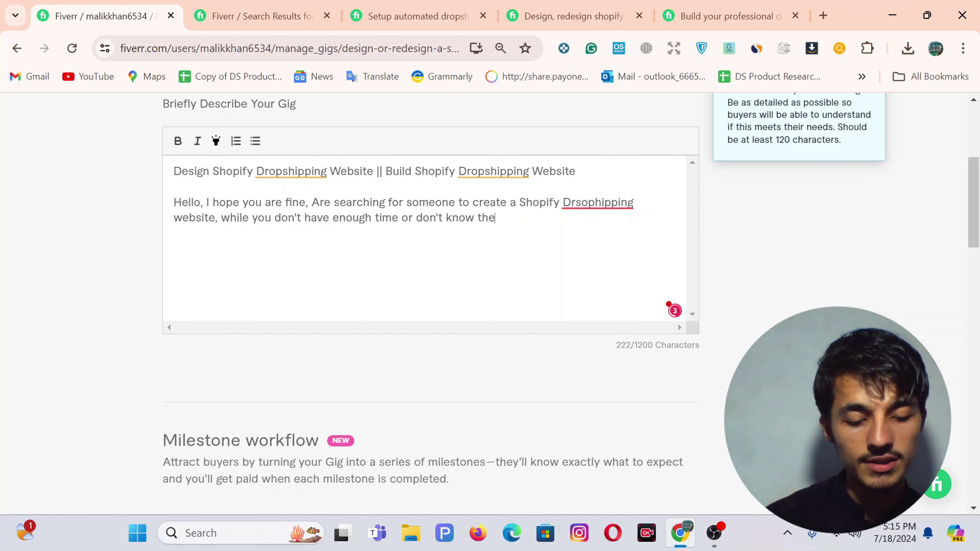
text( process?)
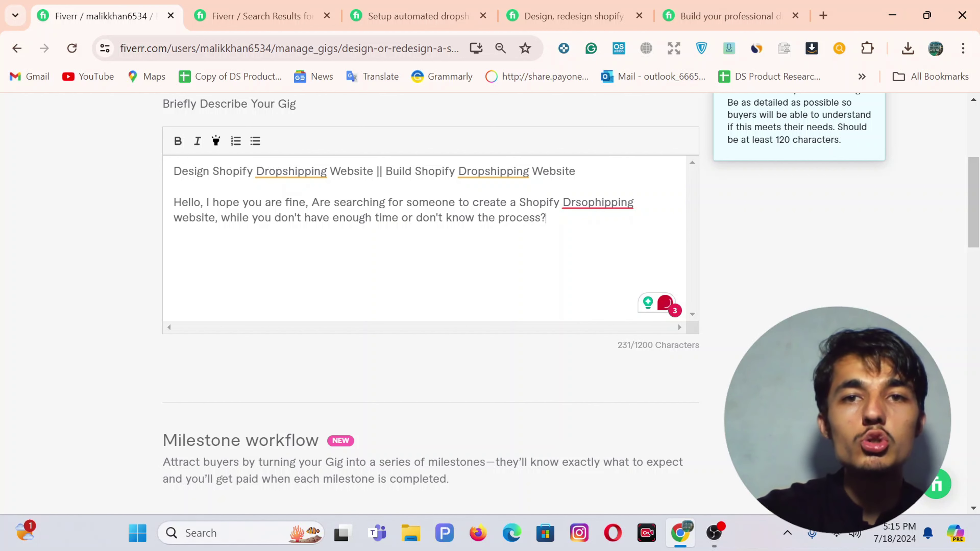
Apply the Grammarly corrections in the introductory sentence, inserting "you" before "searching" and changing "Are" to lowercase "are"
mouse_move(359, 202)
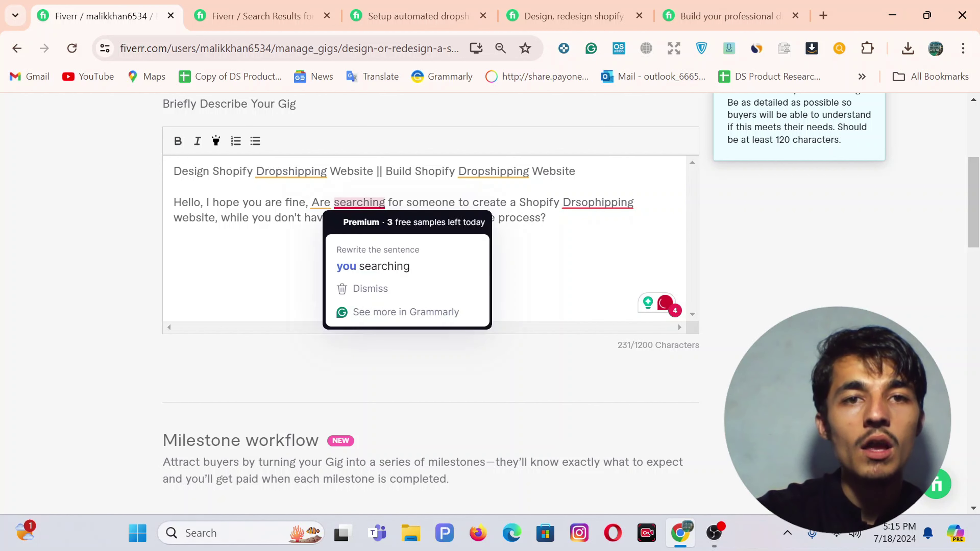
click(389, 265)
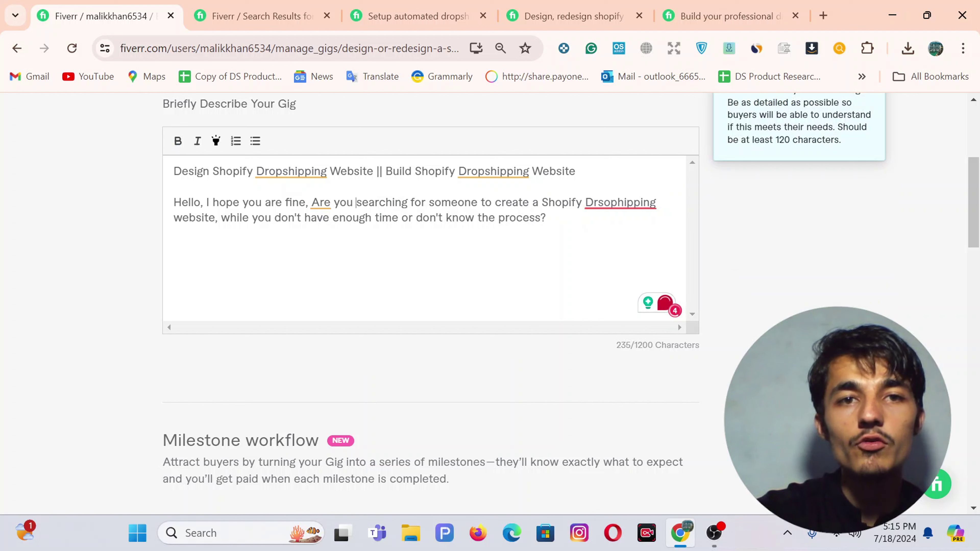
mouse_move(320, 202)
click(331, 304)
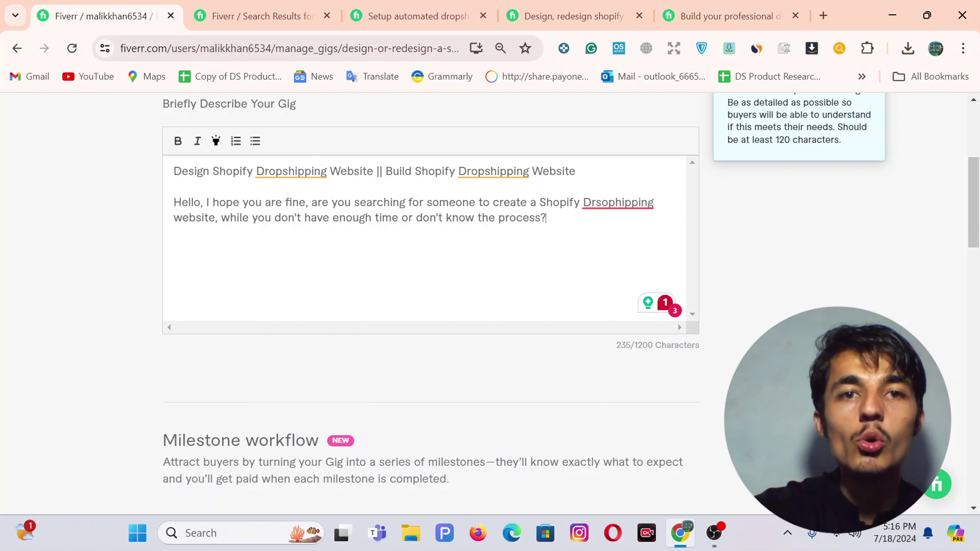
key(ctrl+shift+Left)
key(ctrl+shift+Left)
key(ctrl+shift+Left)
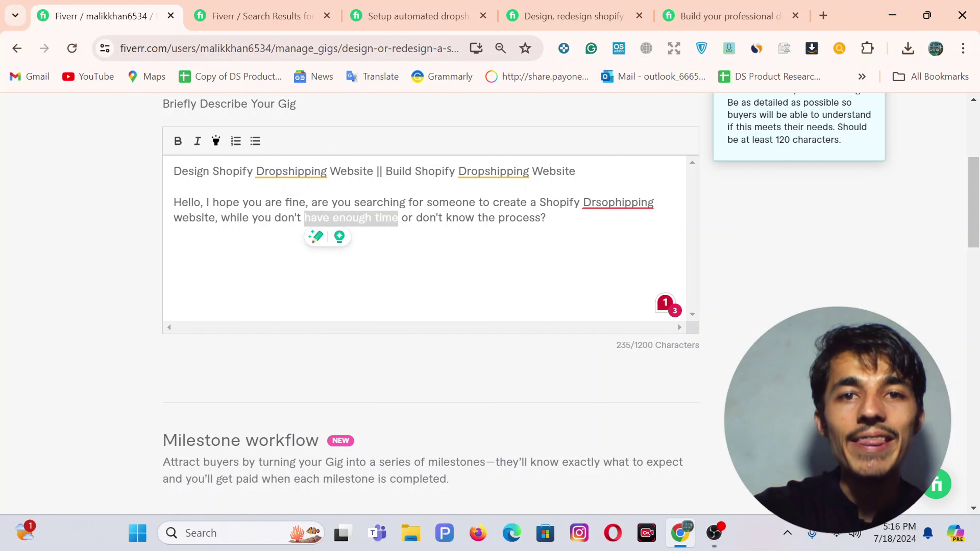
key(End)
key(Return)
key(Return)
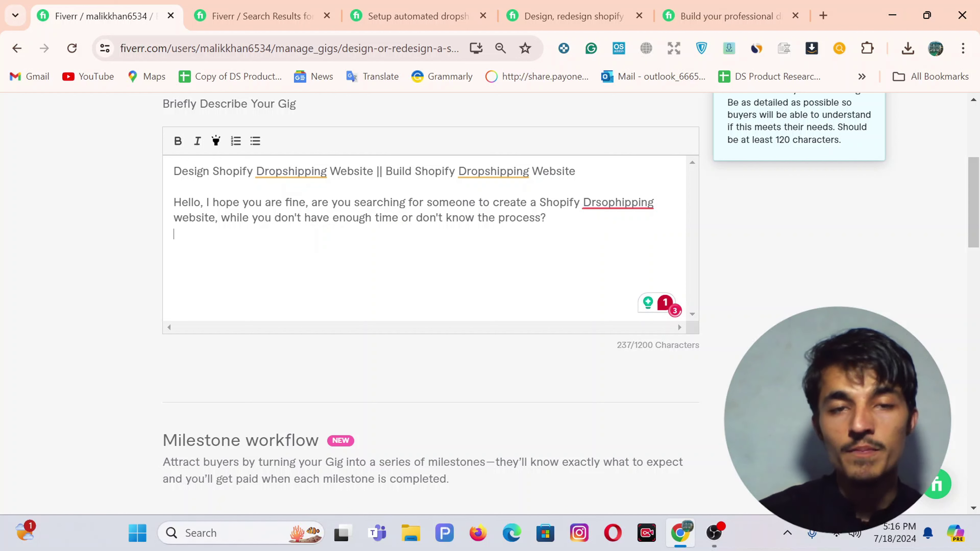
key(BackSpace)
key(BackSpace)
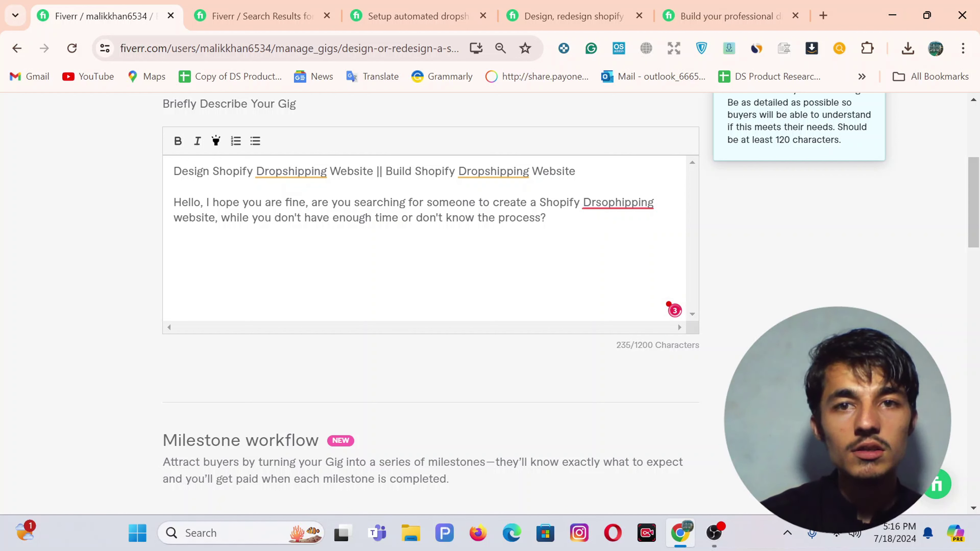
Add a new paragraph after a blank line, reading "Well, I know the process, I will help you."
key(Return)
key(Return)
text(We;)
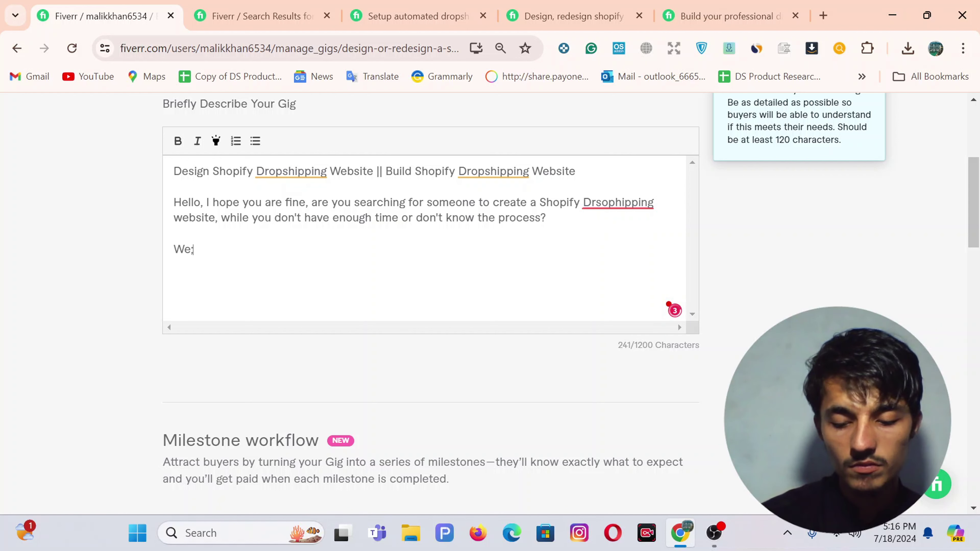
key(BackSpace)
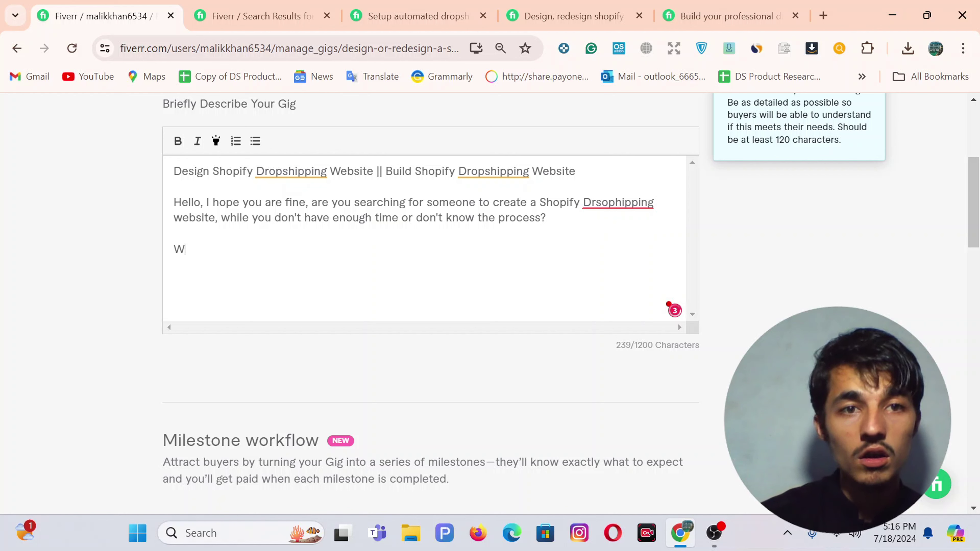
text(ll, )
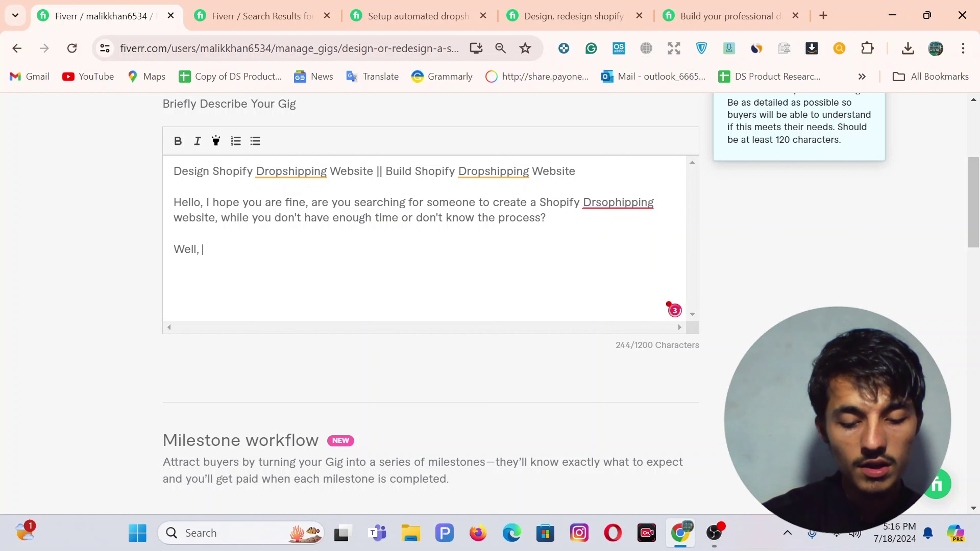
text(I know the)
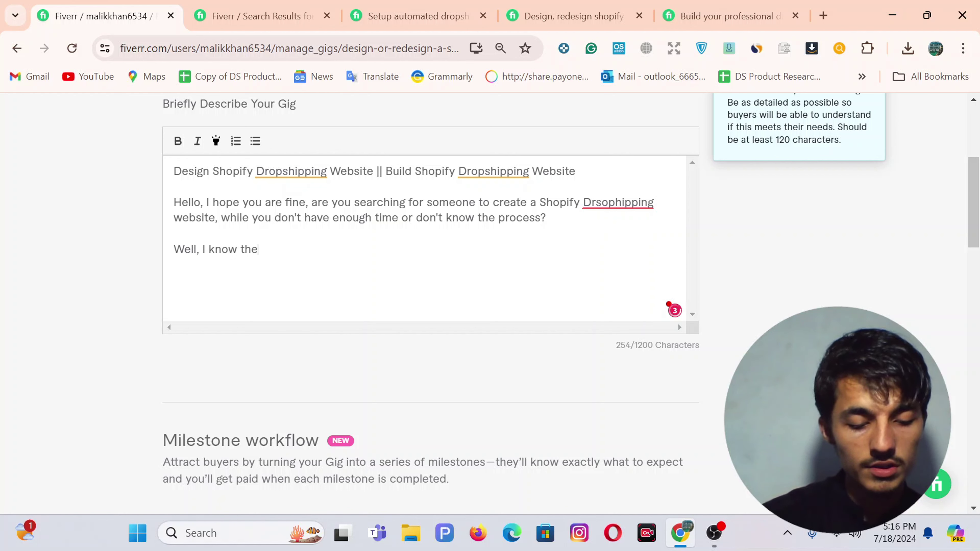
text( process)
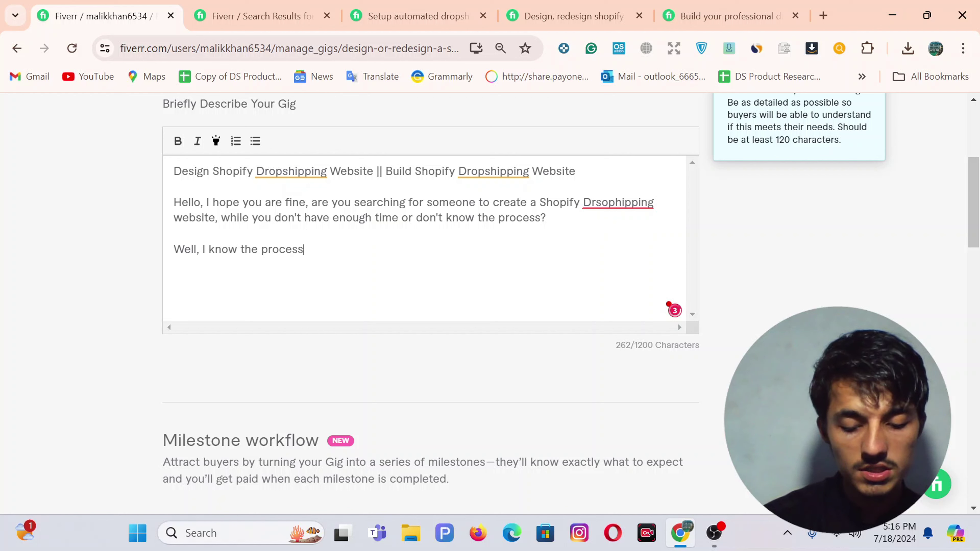
text(, )
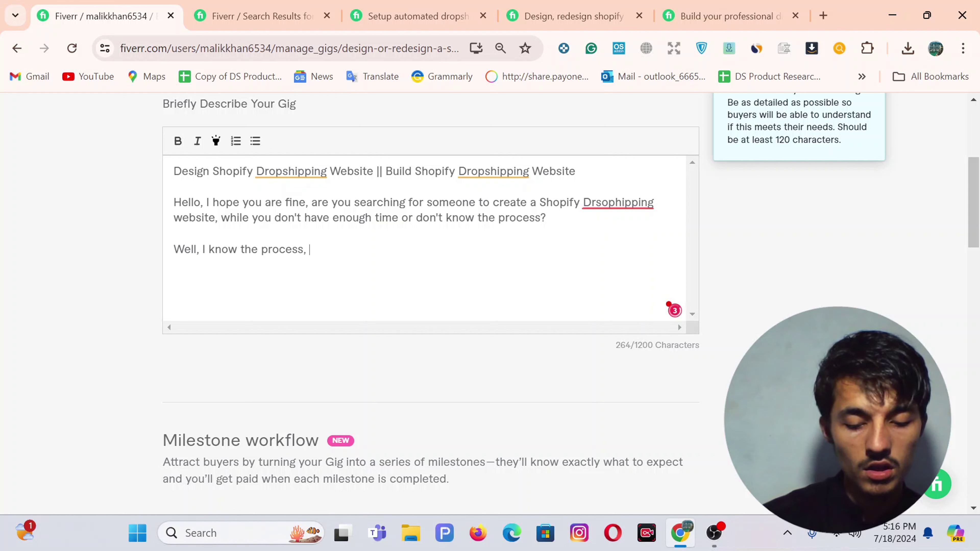
text(I will )
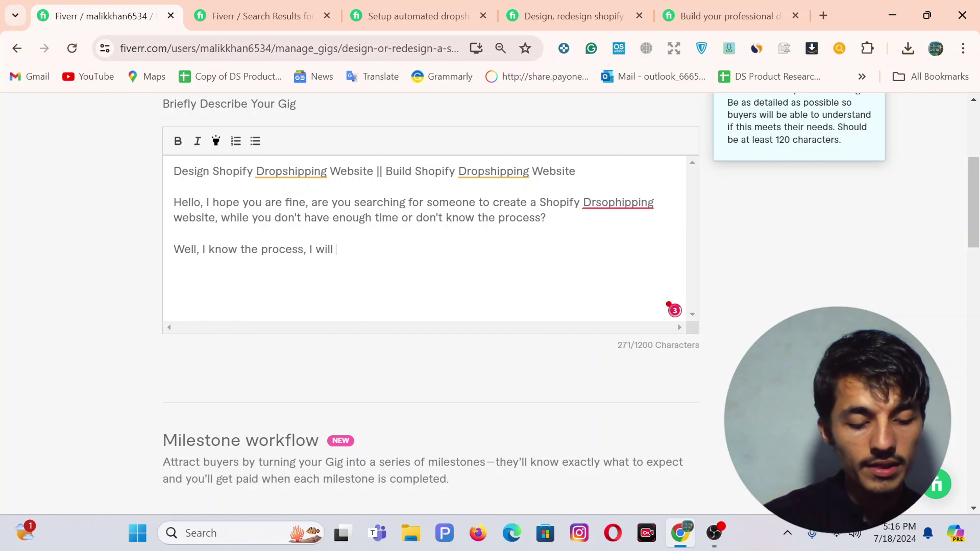
text(he)
text(lp )
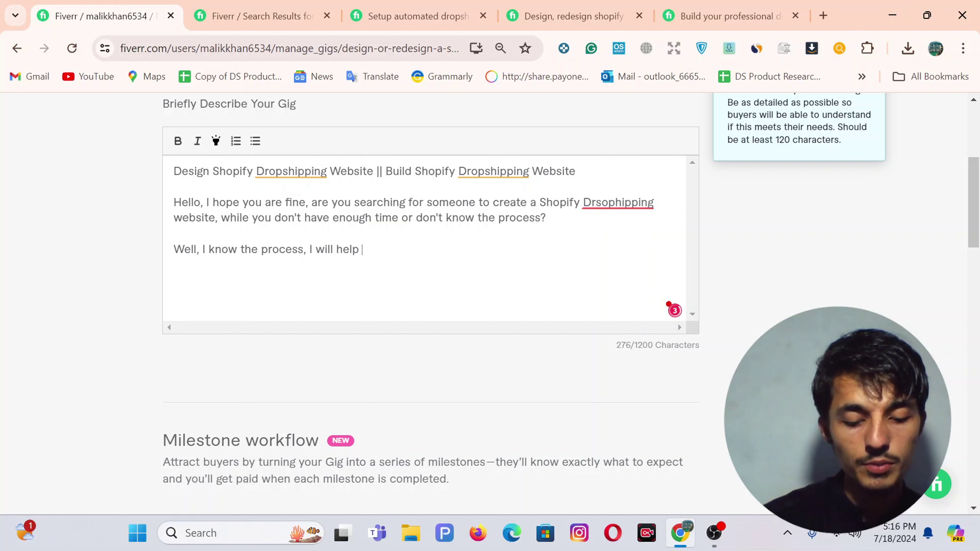
text(you. i )
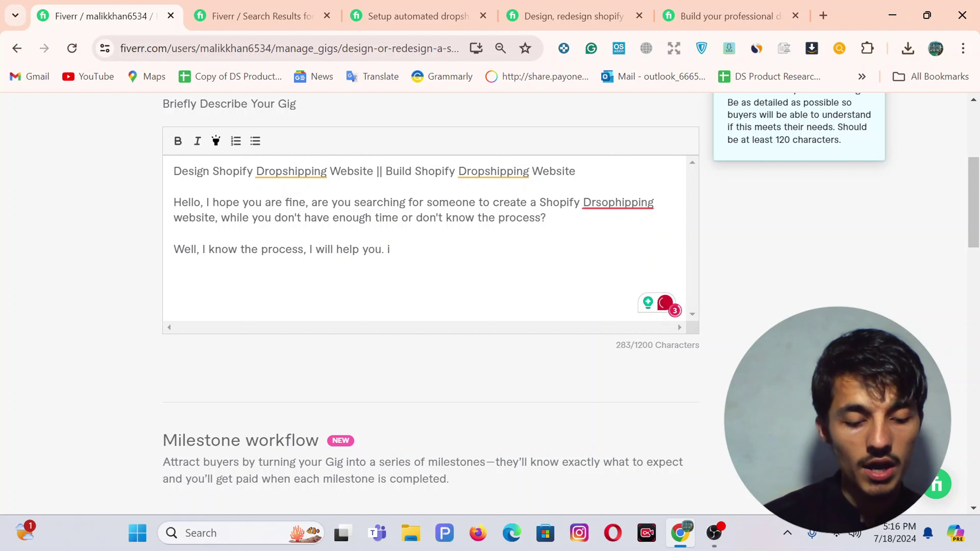
Continue the second paragraph with a sentence starting "i will redesign or redesign a"
text(wi)
text(ll re)
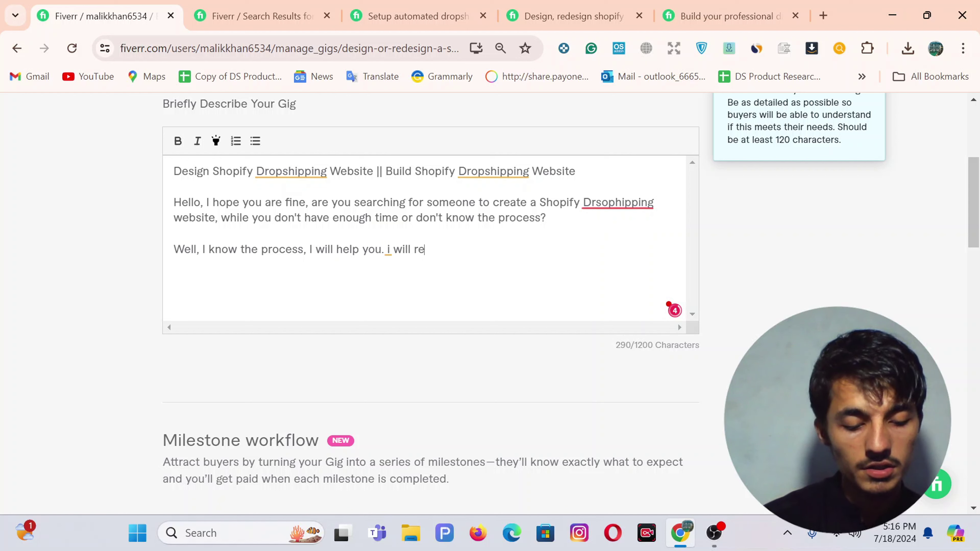
text(design )
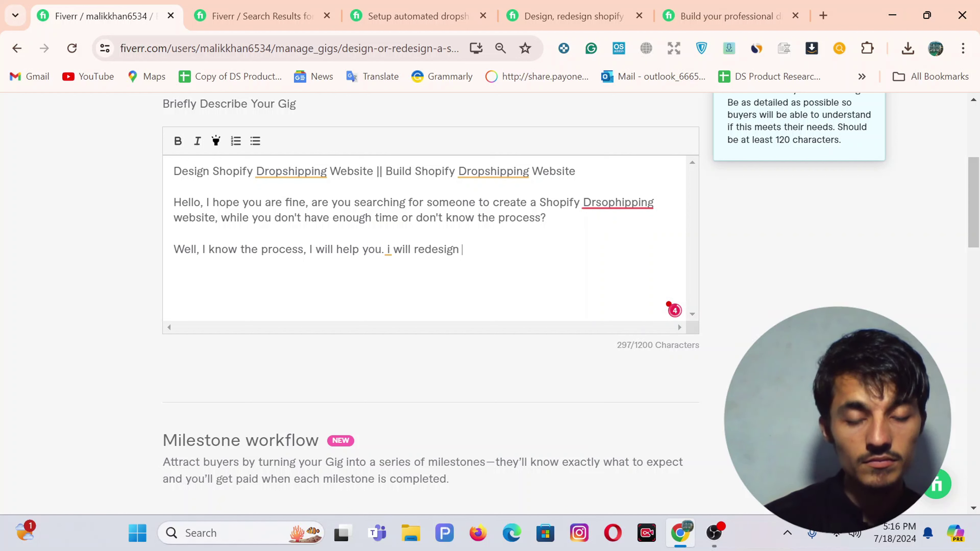
text(or r)
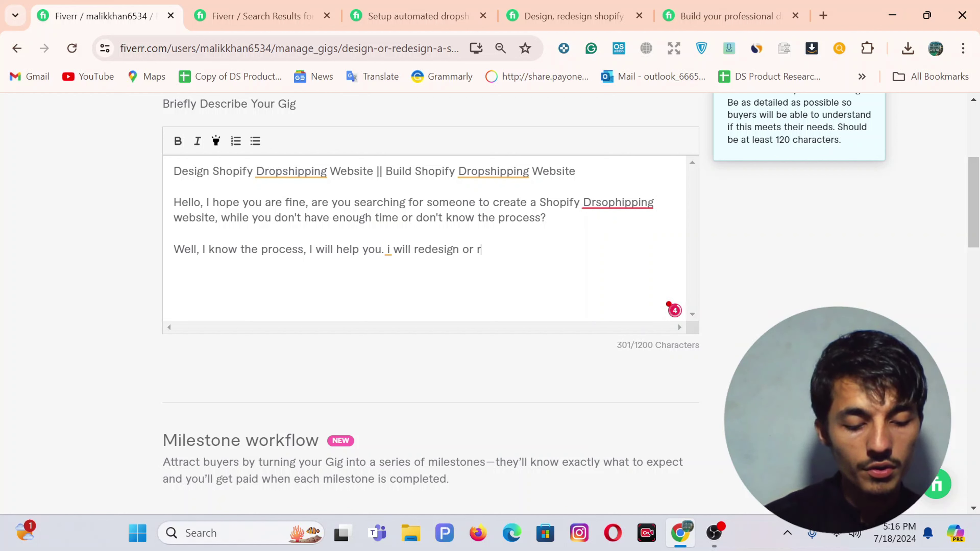
text(edesig)
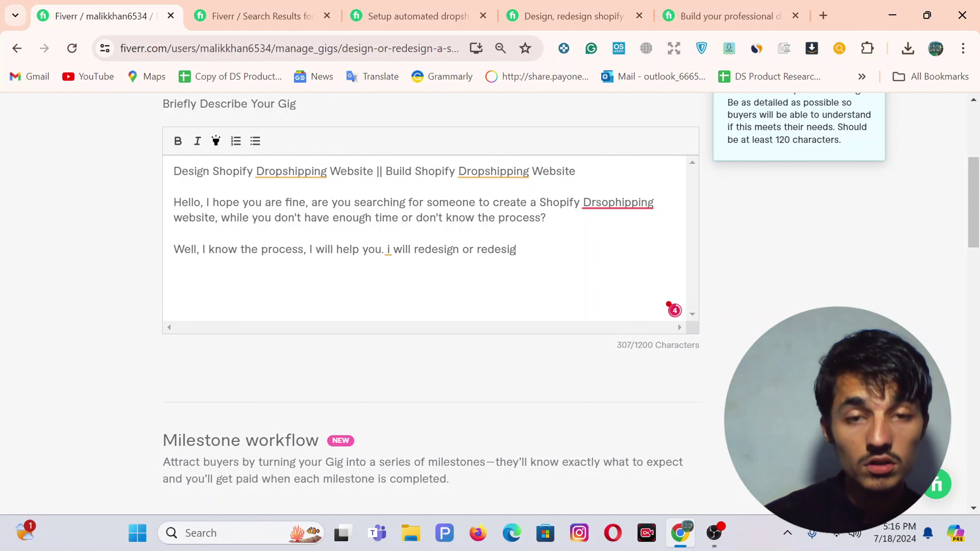
text(n a S)
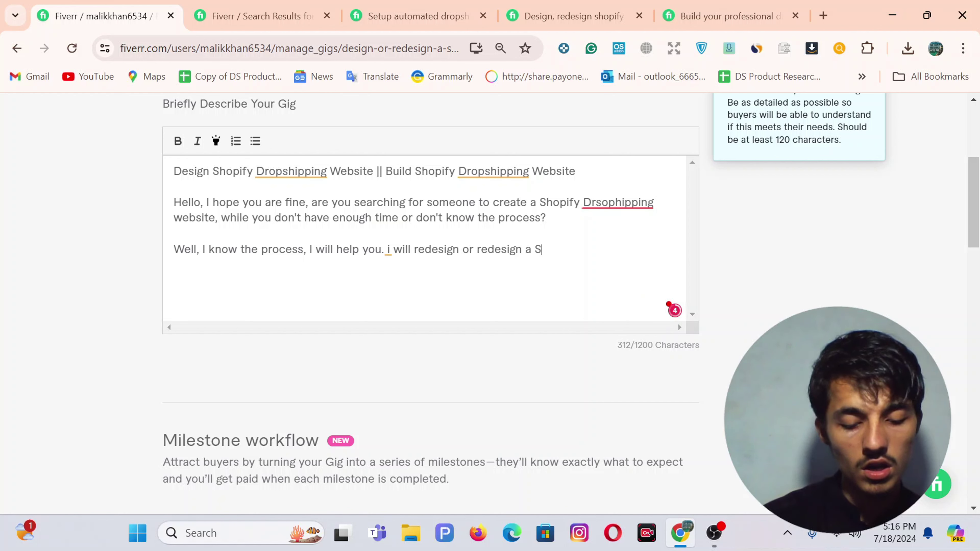
Complete the second paragraph's sentence with "Shopify dropshipping store according to your requiremsnts."
text(hopuif)
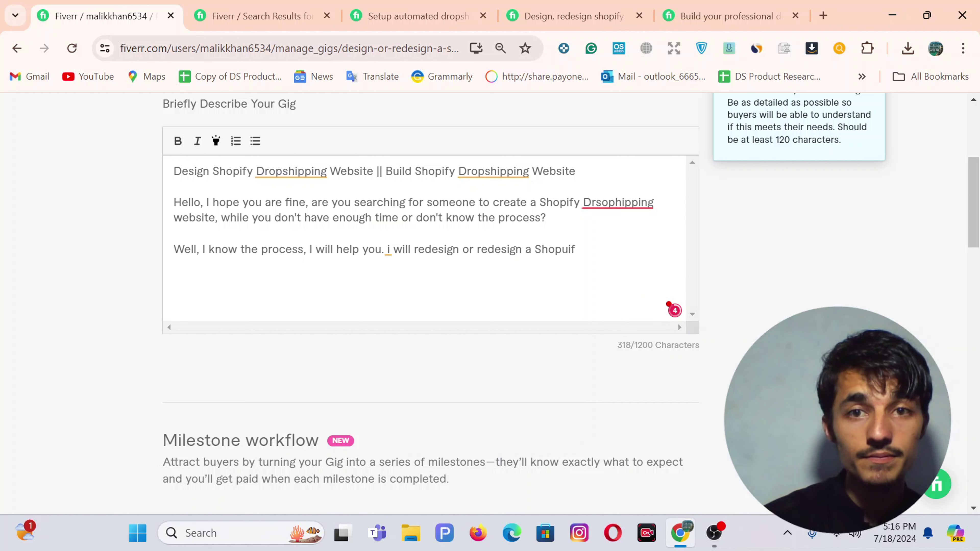
key(BackSpace)
key(BackSpace)
key(BackSpace)
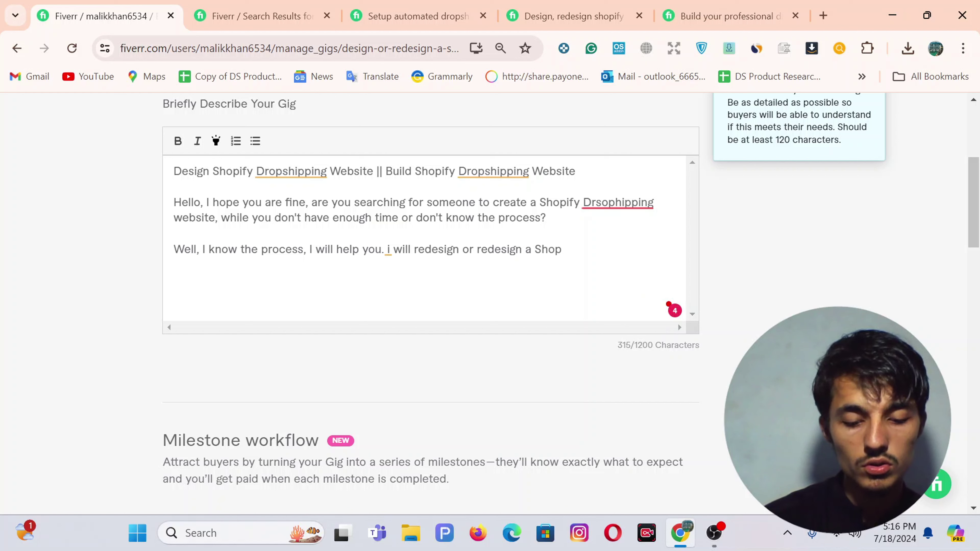
text(ify drops)
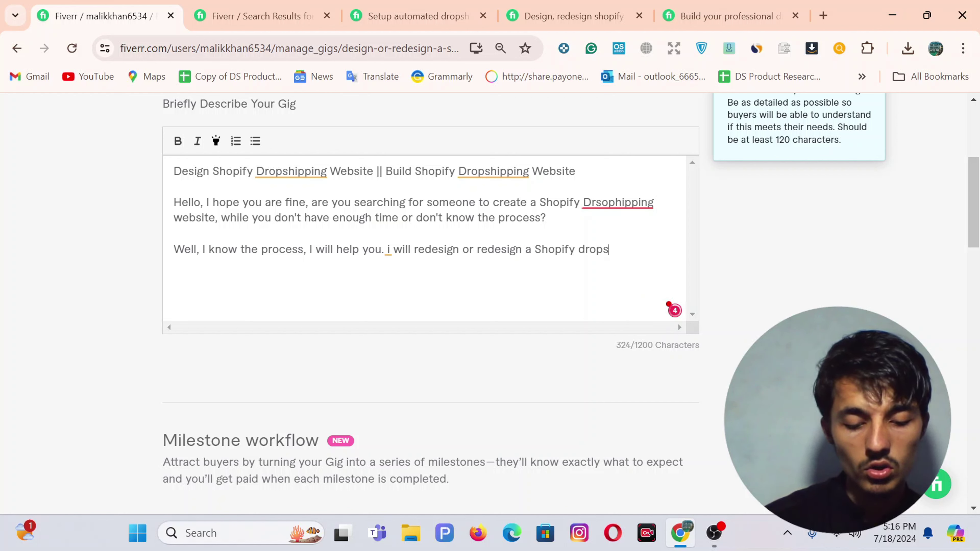
text(hipping st)
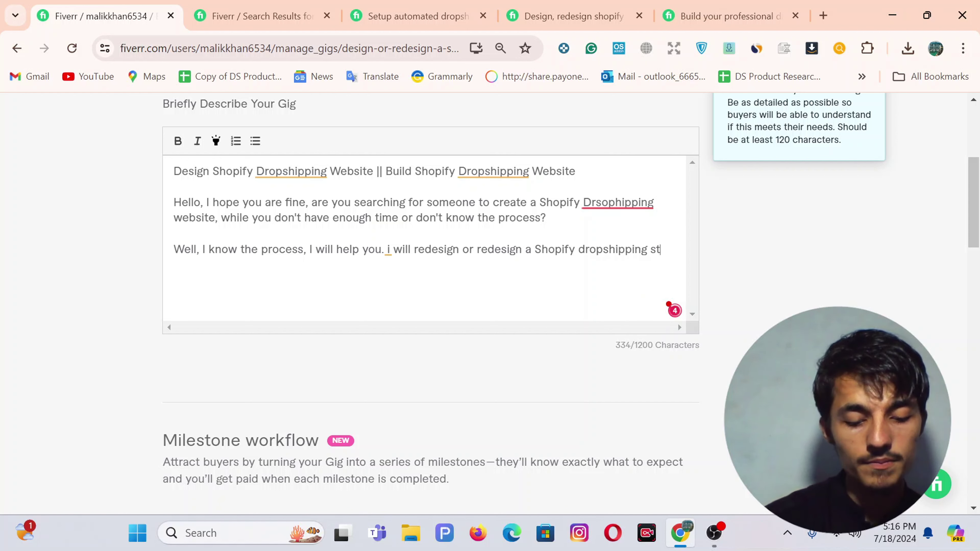
text(ore)
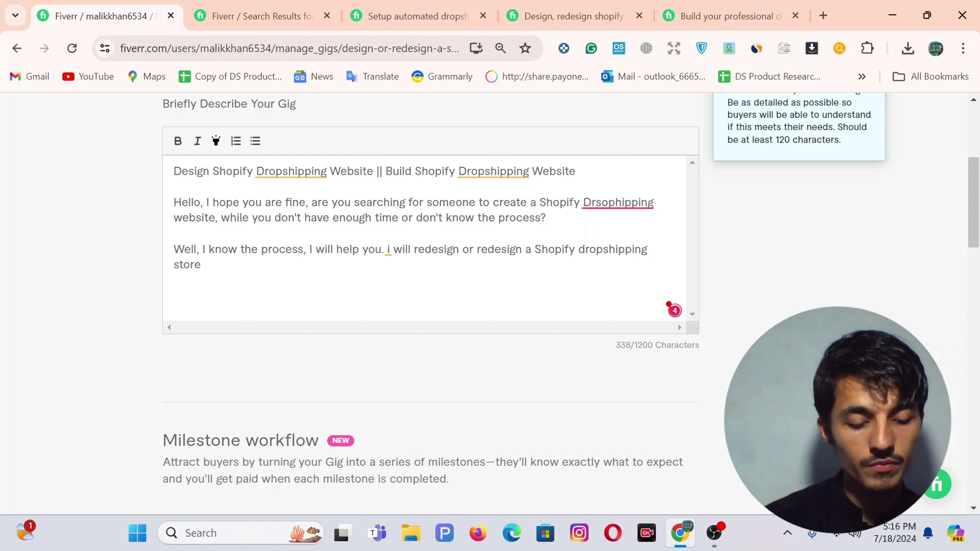
text( accordin)
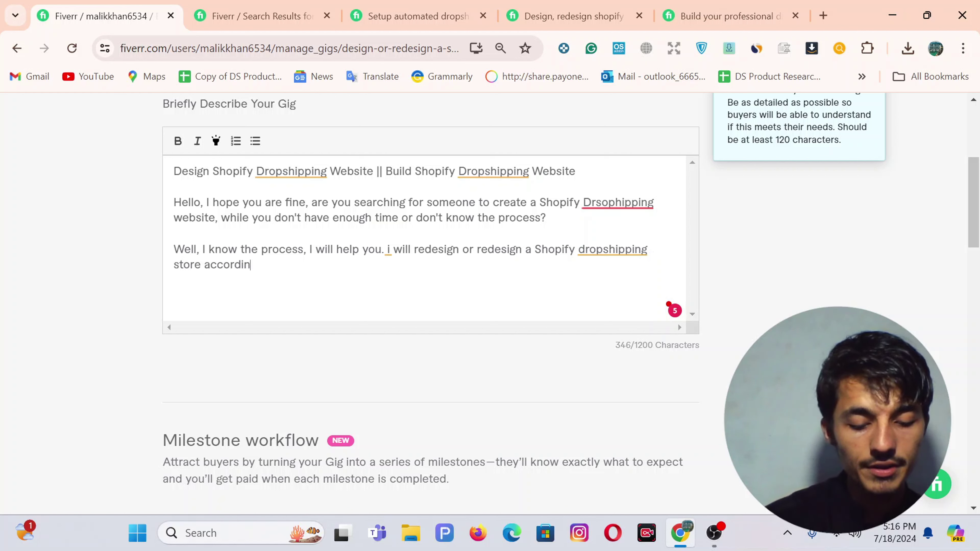
text(g to you)
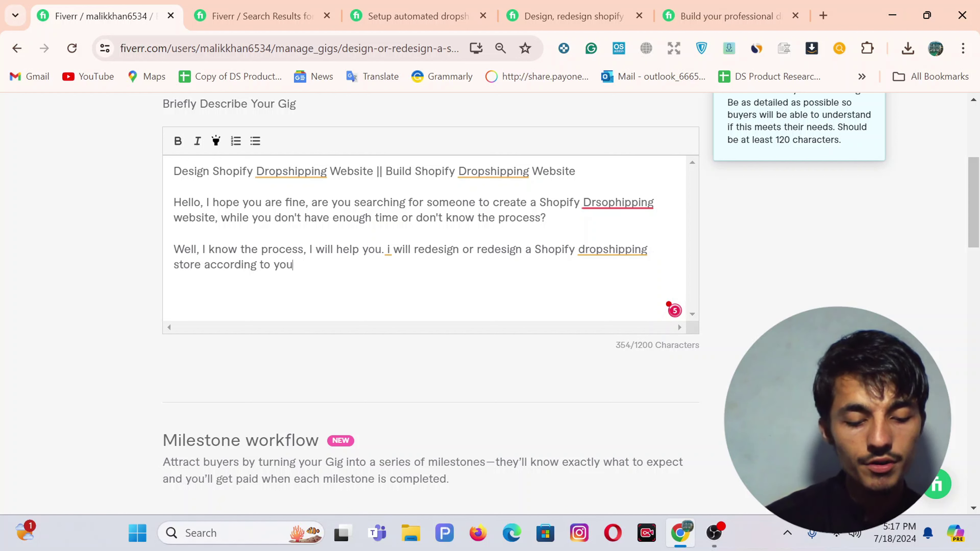
text(r requ)
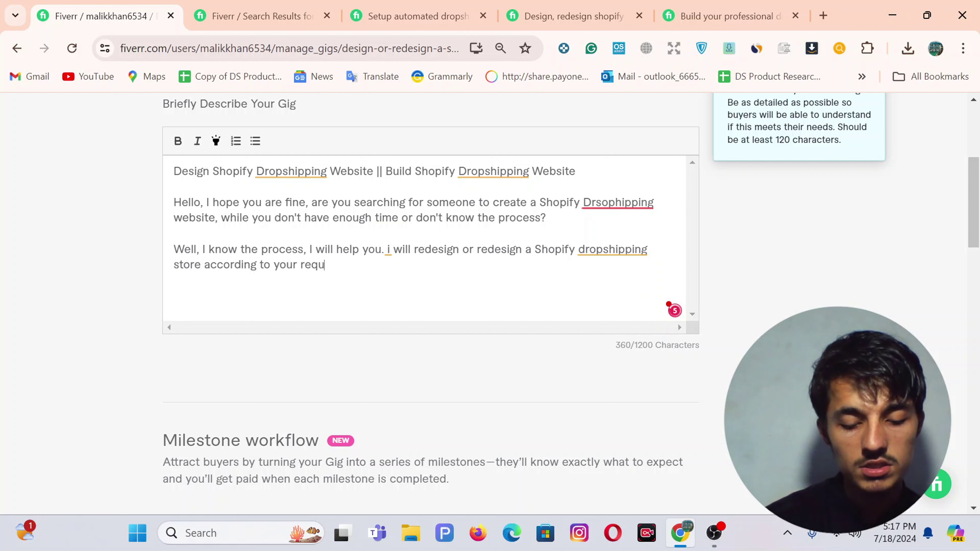
text(iremsn)
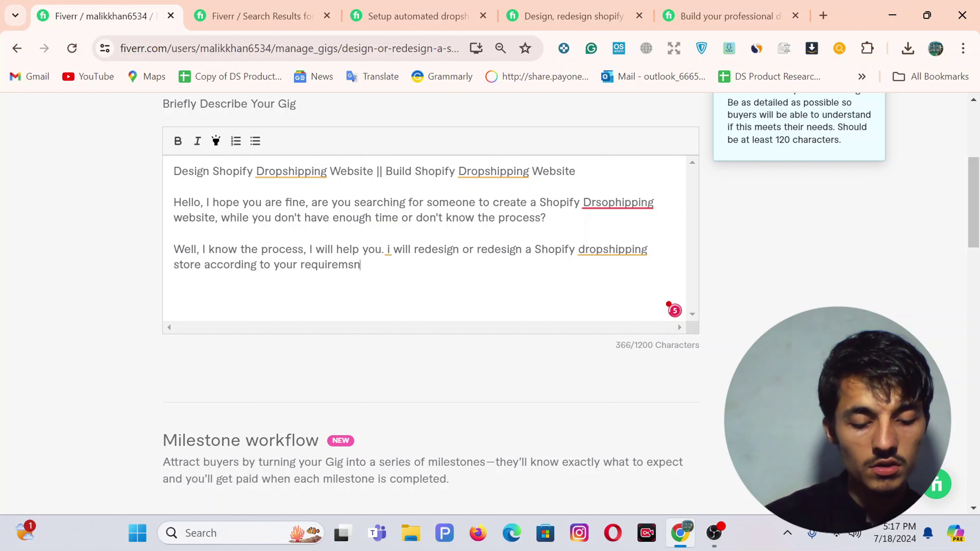
text(ts.)
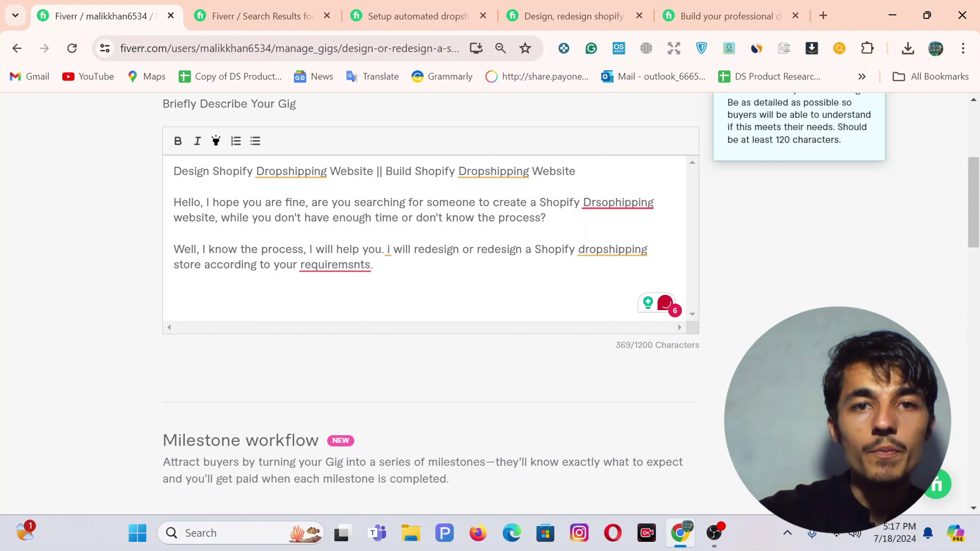
Apply the suggested corrections in the second paragraph, changing the misspelled last word to "requirements" and lowercase "i" to "I"
mouse_move(335, 264)
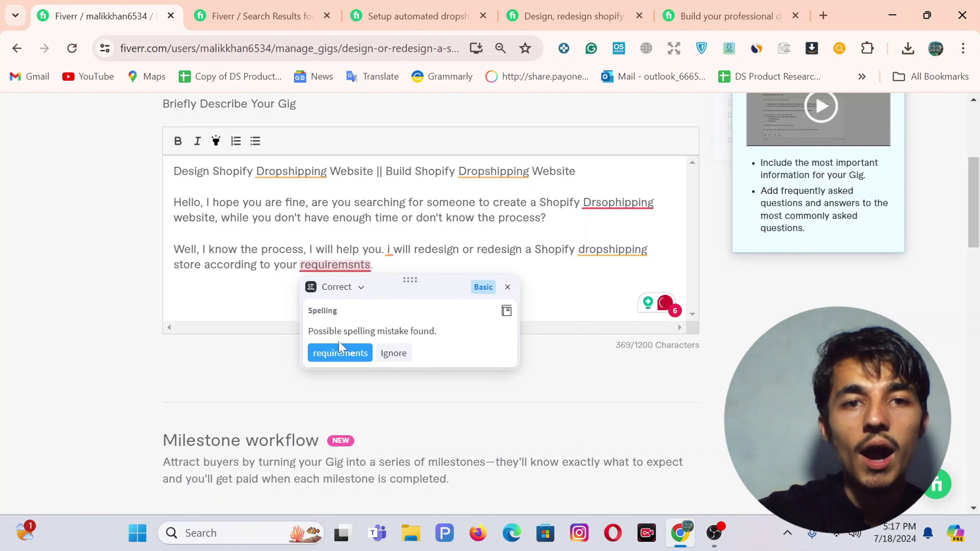
click(329, 352)
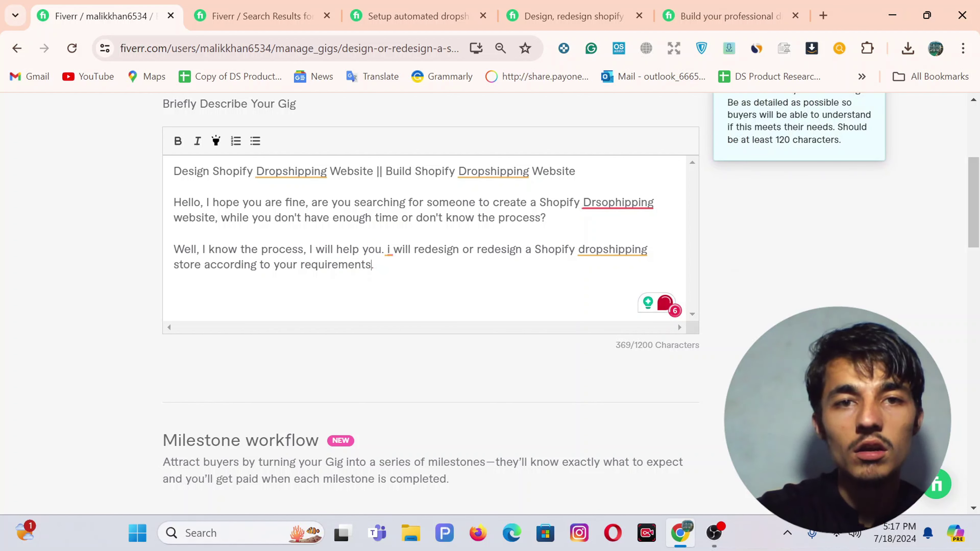
mouse_move(388, 251)
click(415, 287)
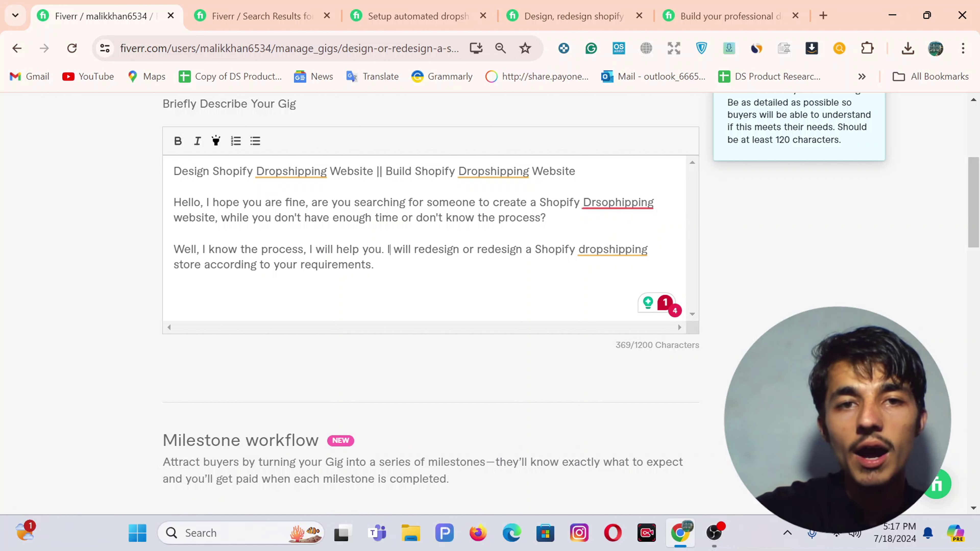
Add the heading line "My Service Includes:" after a blank line below the second paragraph
key(Return)
key(Return)
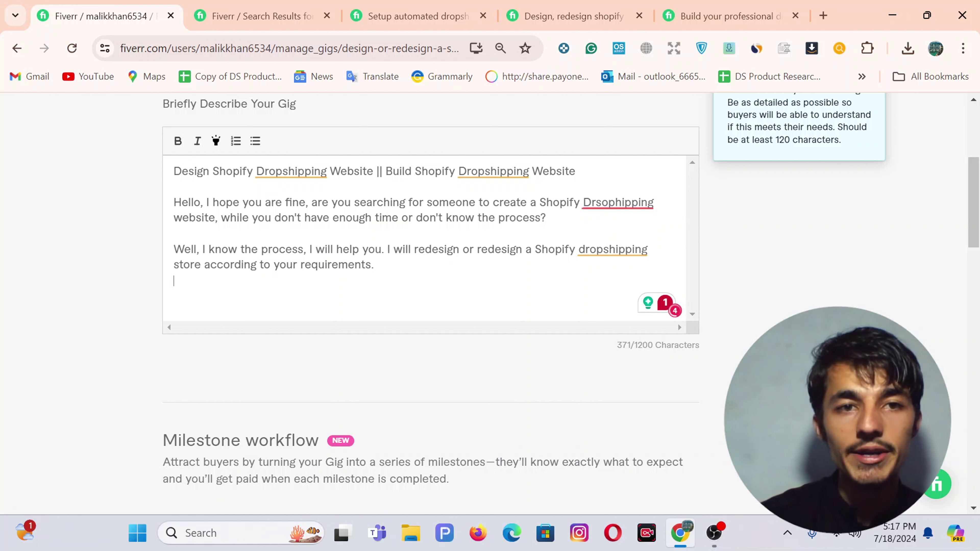
text(M)
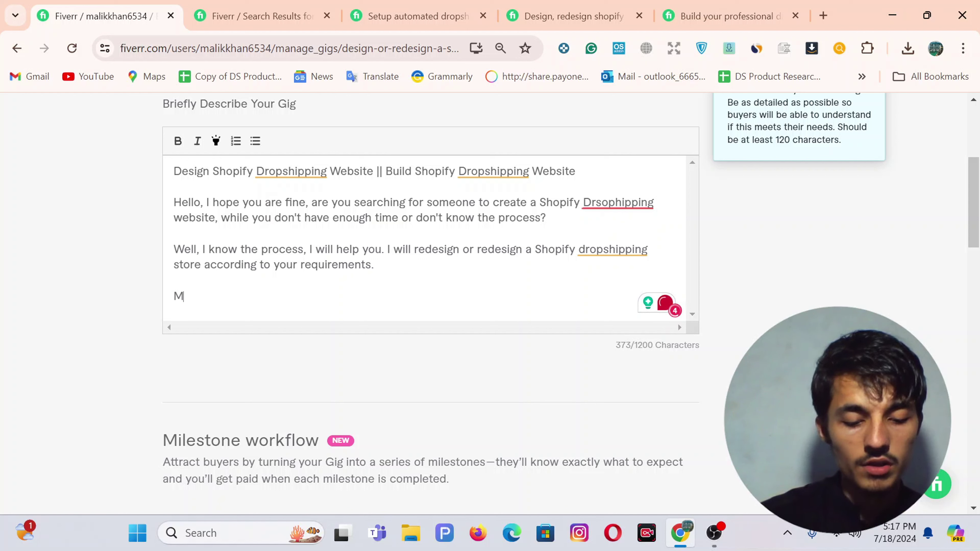
text(y Service )
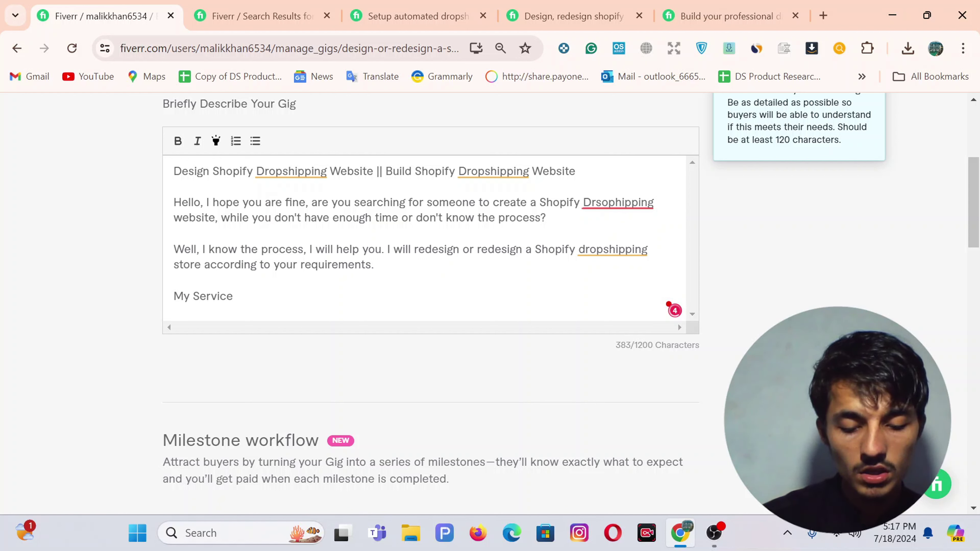
text(in)
key(BackSpace)
key(BackSpace)
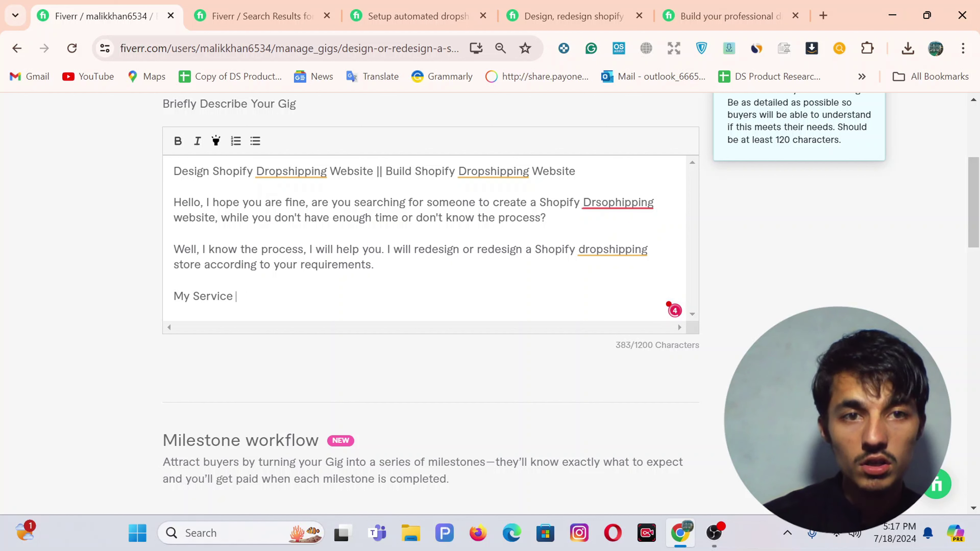
text(Includes:)
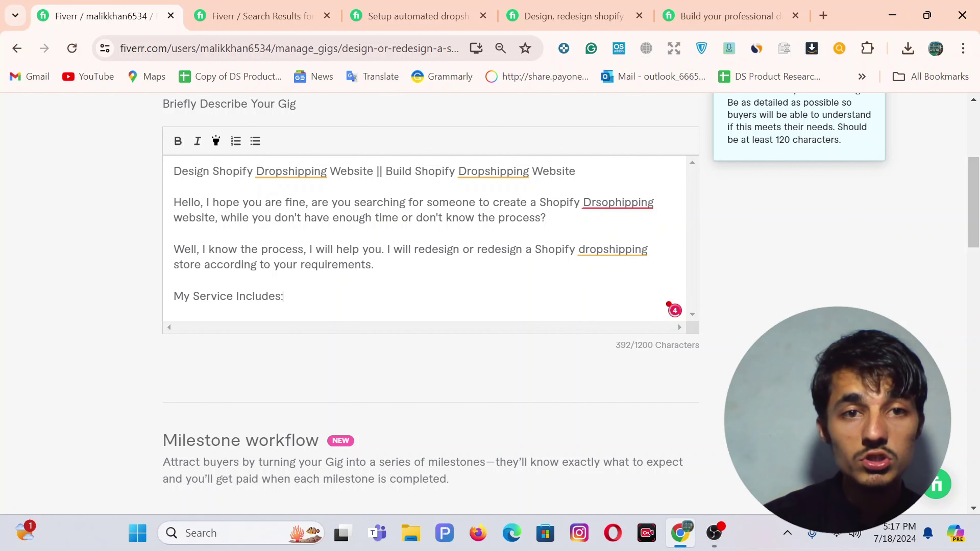
Start a bulleted list under the "My Service Includes:" heading with the item "Shopify Store Creation"
key(Return)
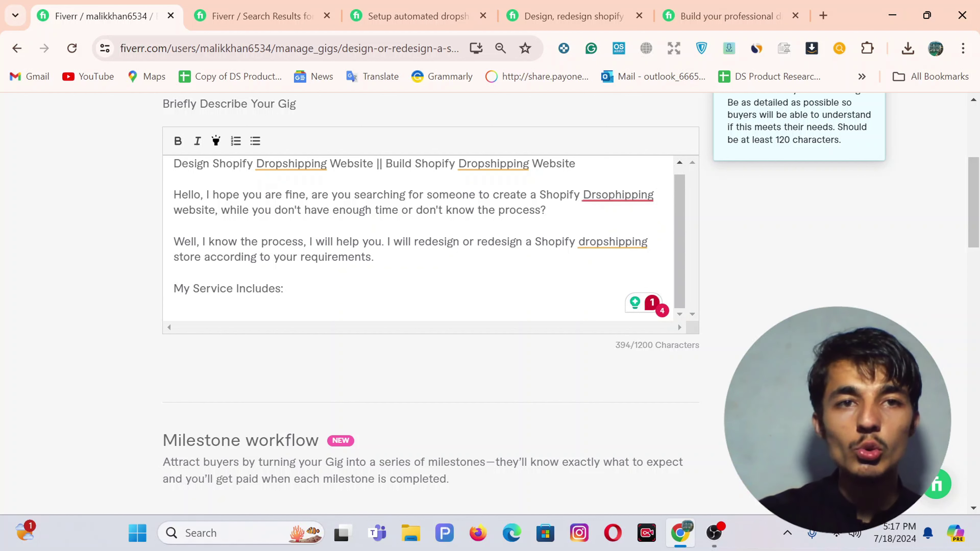
click(255, 142)
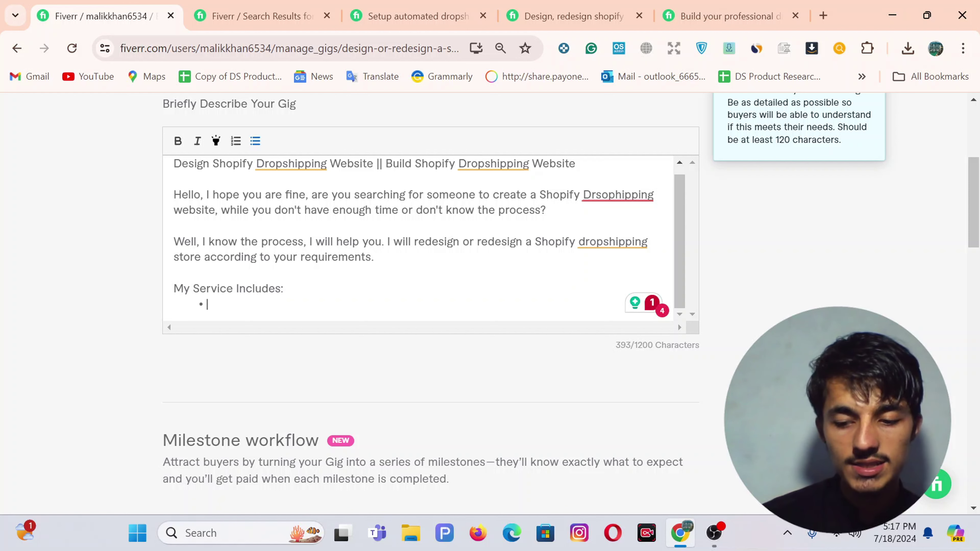
text(Shop)
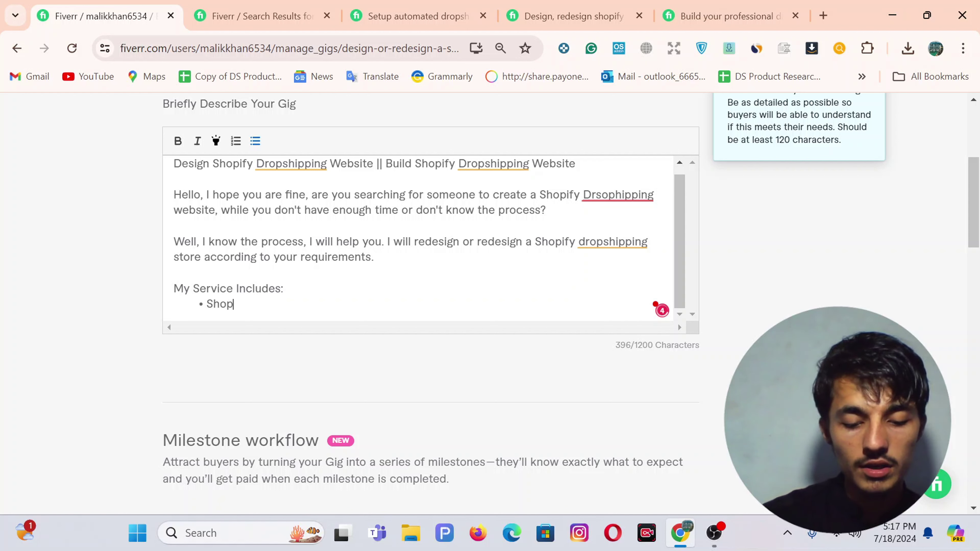
text(ify S)
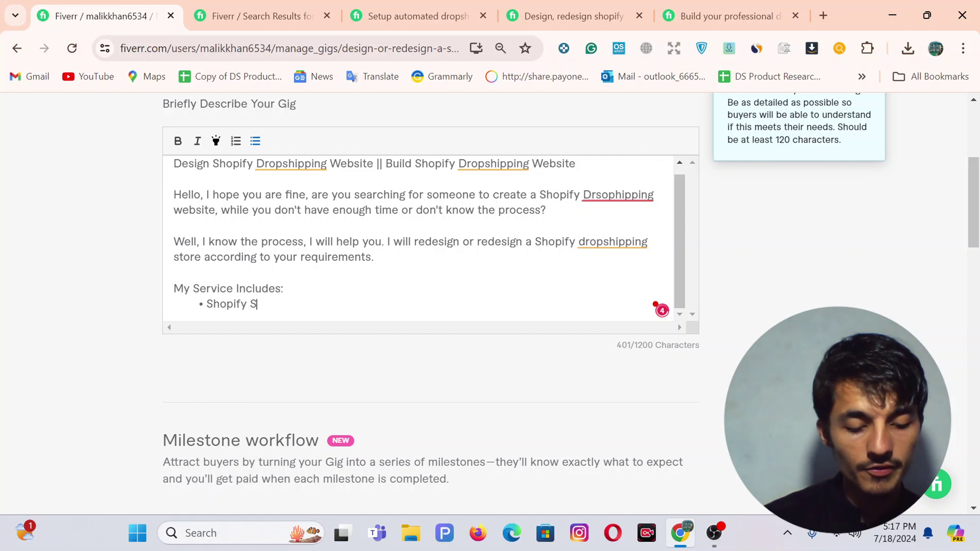
text(tore C)
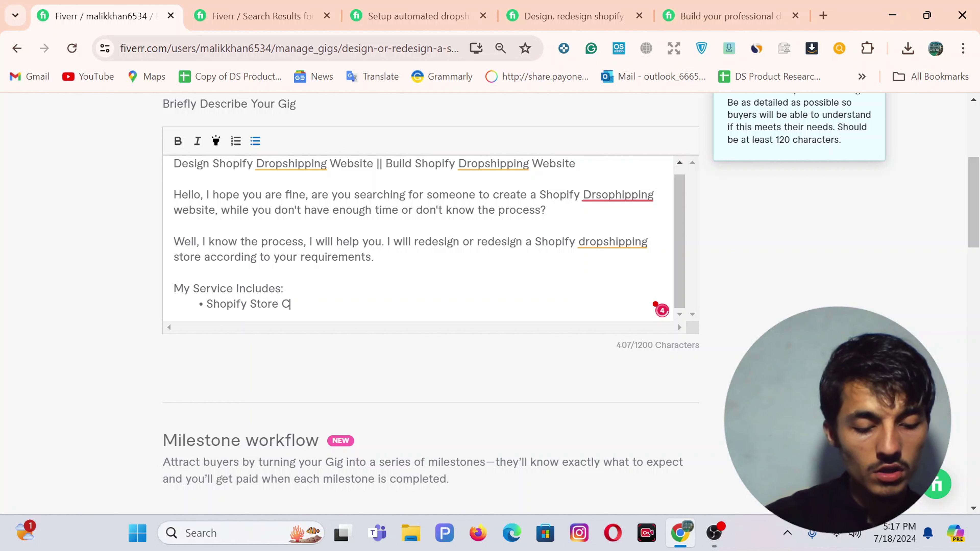
text(reation)
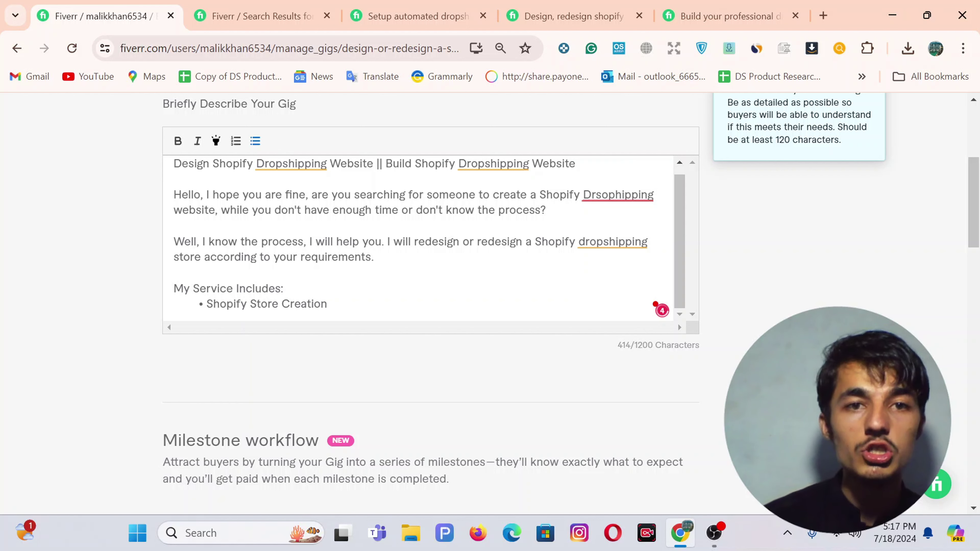
Add a second bullet under "Shopify Store Creation" beginning with "Theme Costumization Include( Brande Logo, Image Banner"
key(Return)
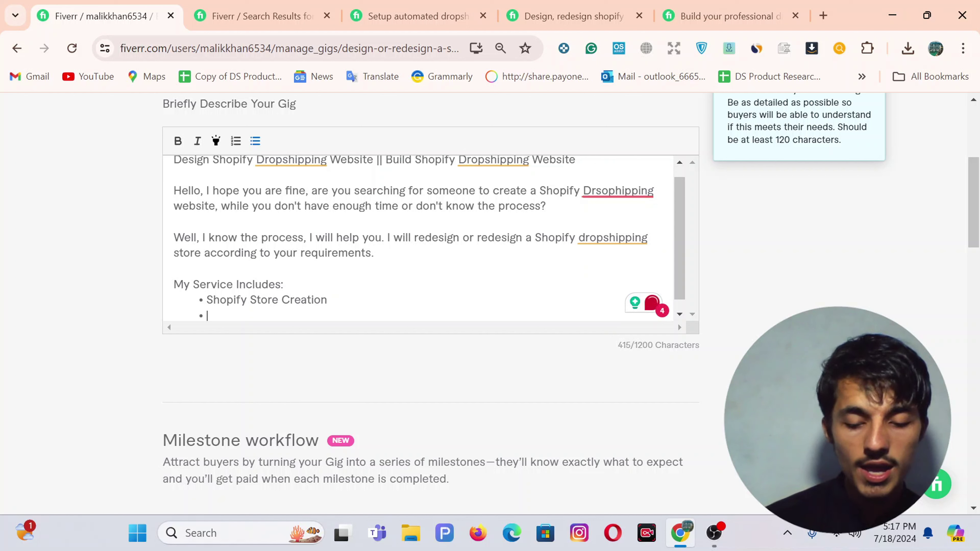
text(The)
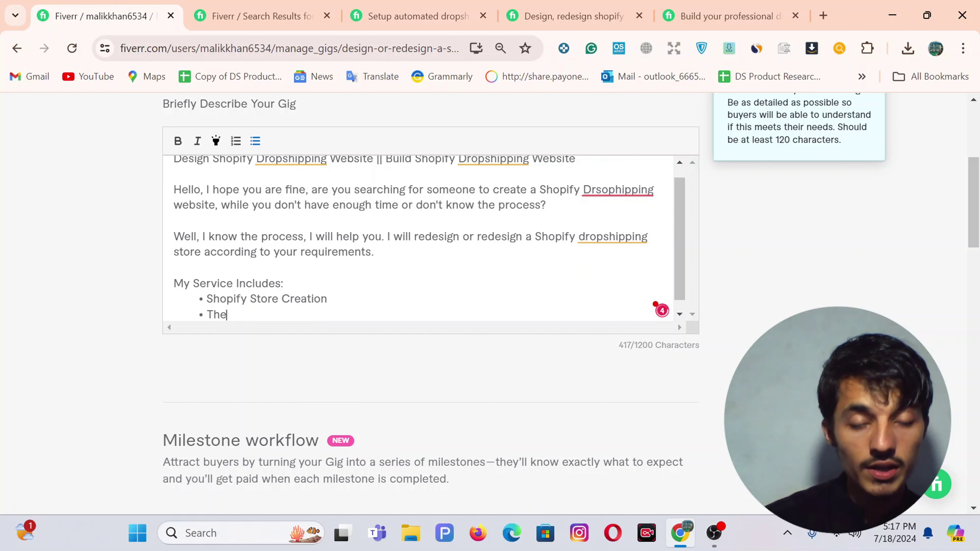
text(me)
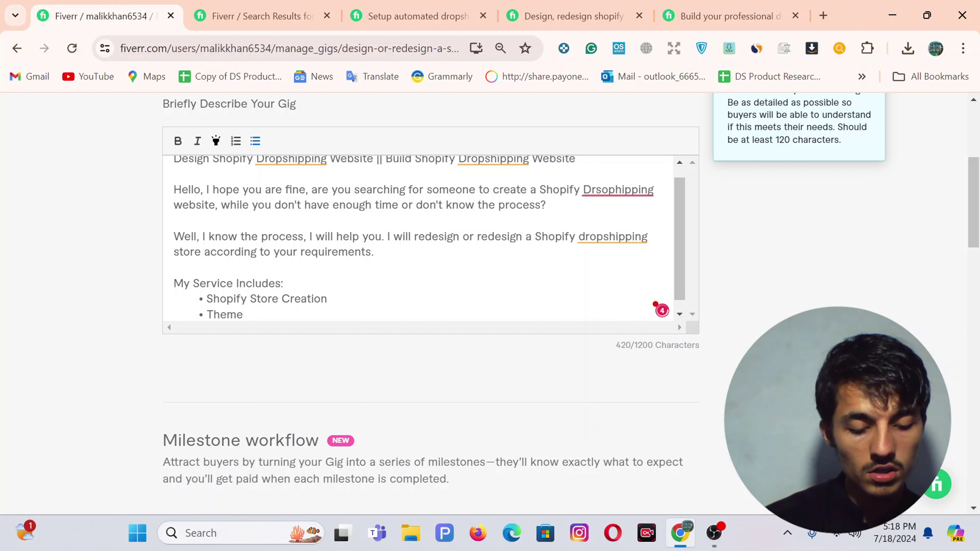
text( Costumi)
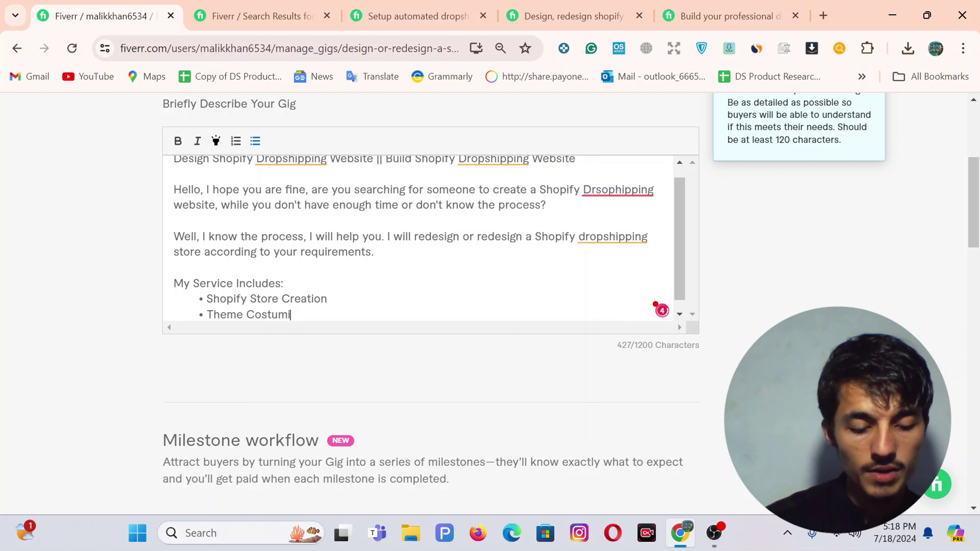
text(zation)
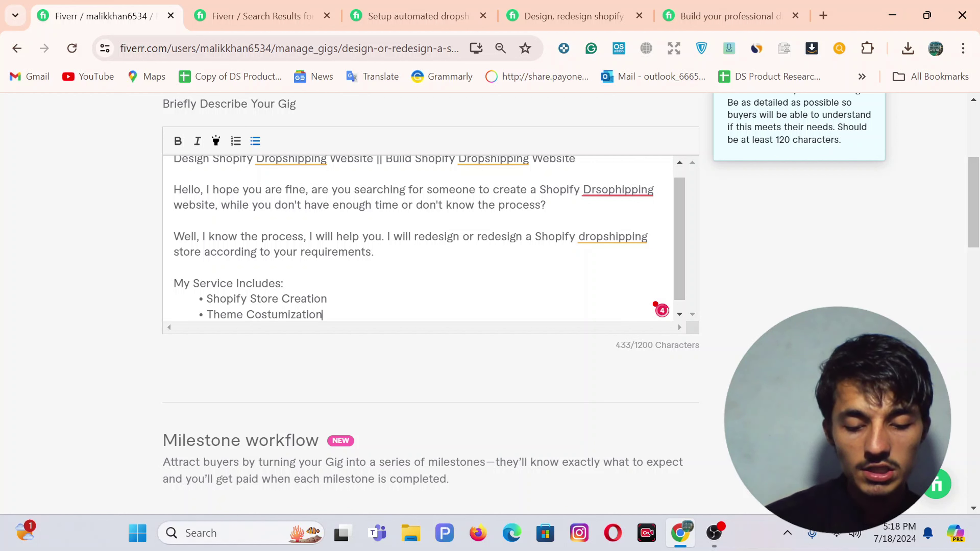
text( Incl)
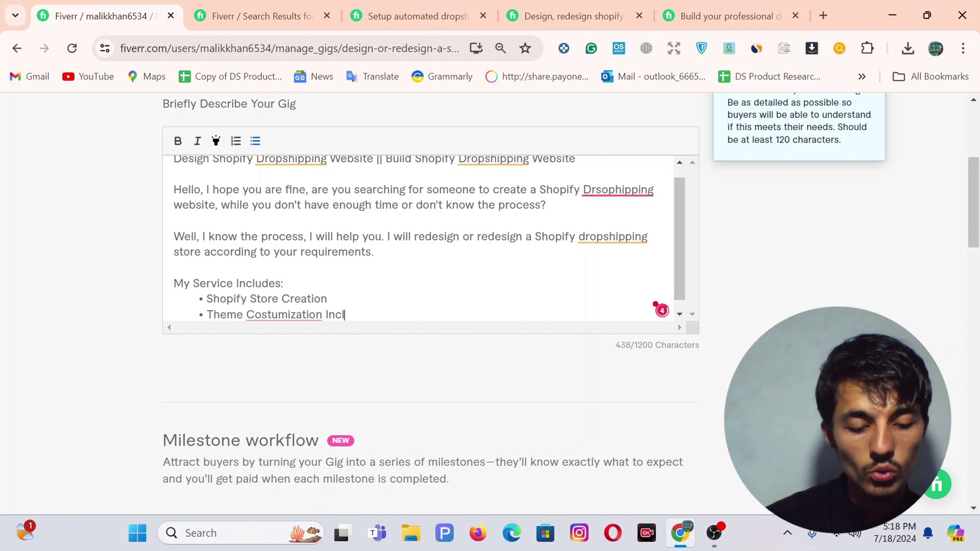
text(ude( B)
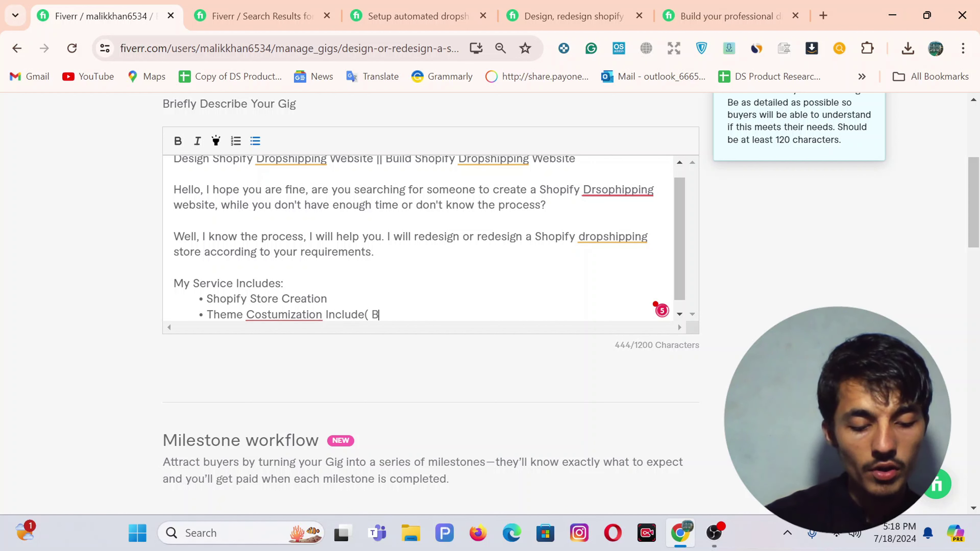
text(rande Logo,)
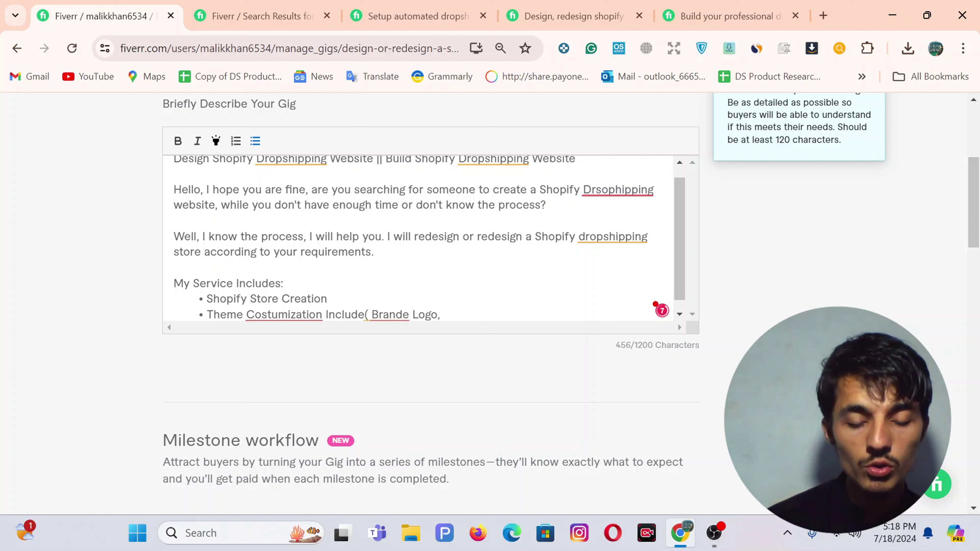
text( Image)
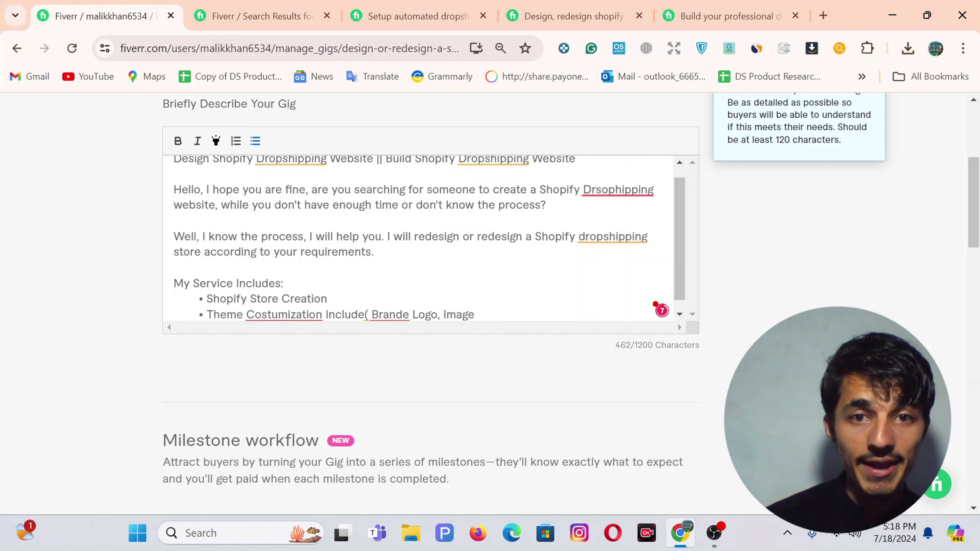
text( Banner)
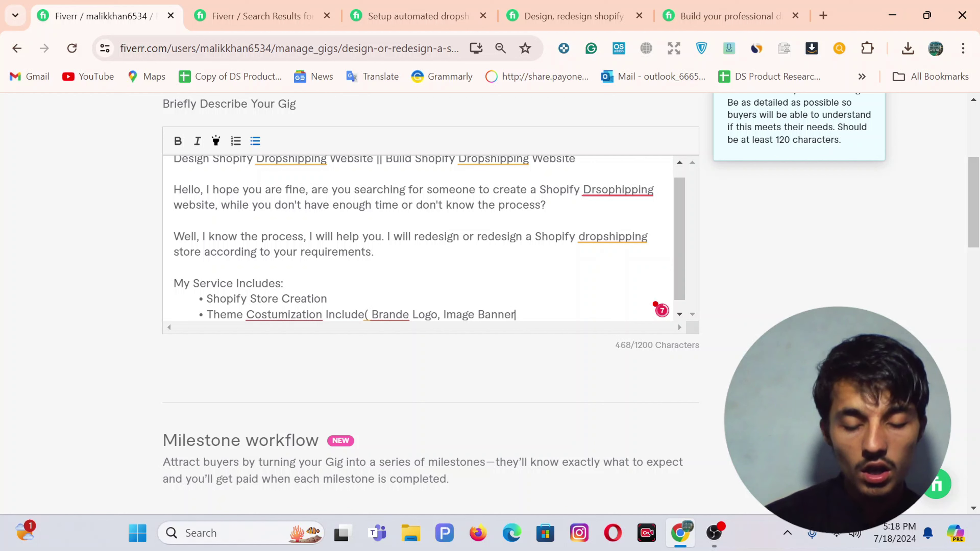
Continue the theme bullet's list after "Image Banner" with ", Typografy, Color Schemes, Slideshows, "
text(, Typ)
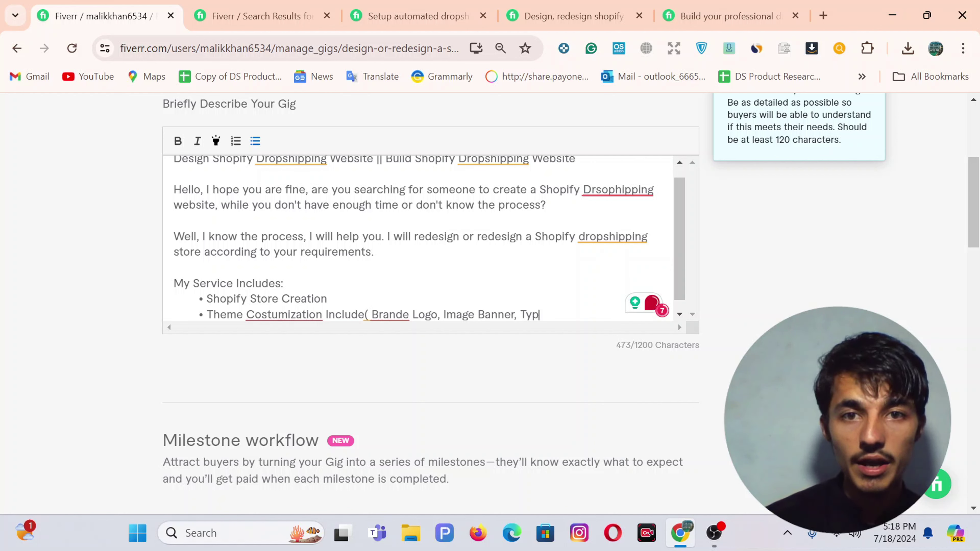
text(o)
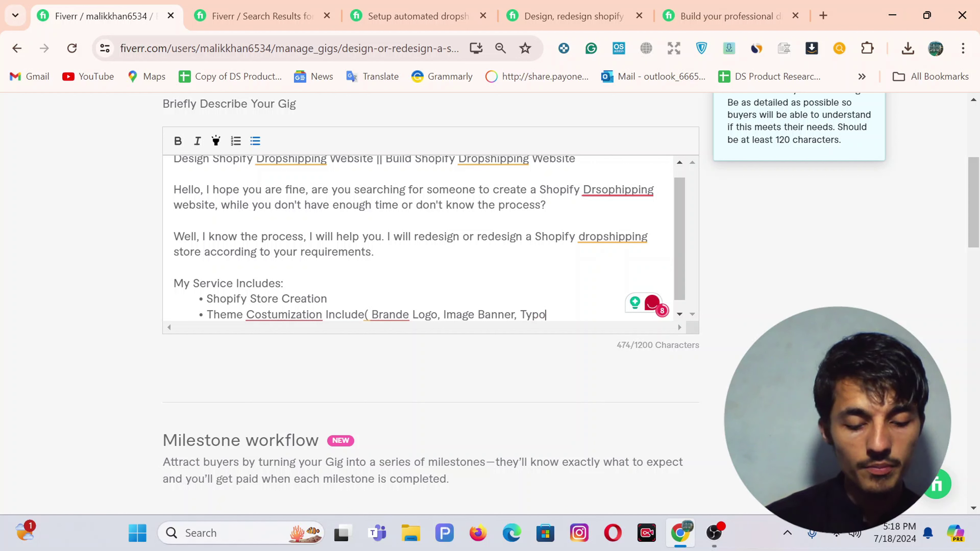
text(grafy, )
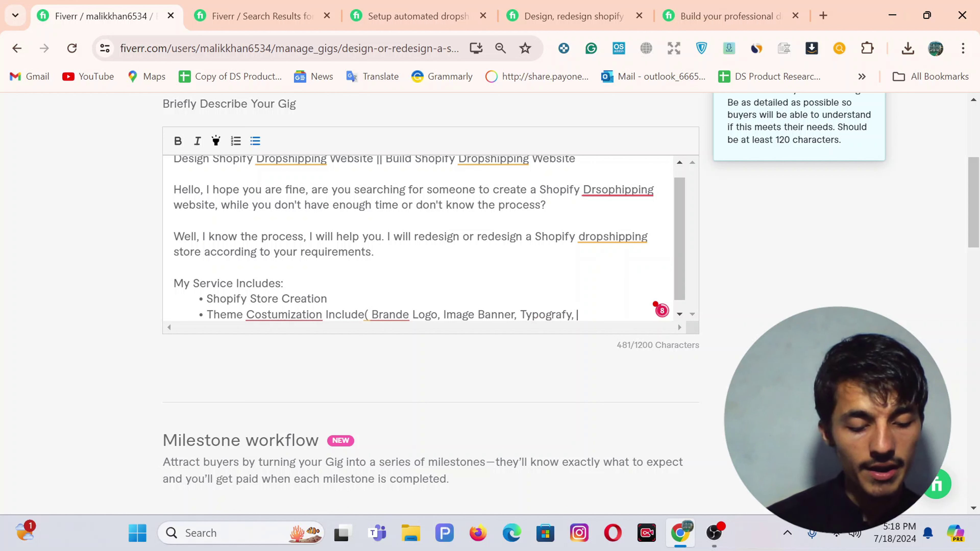
text(Color )
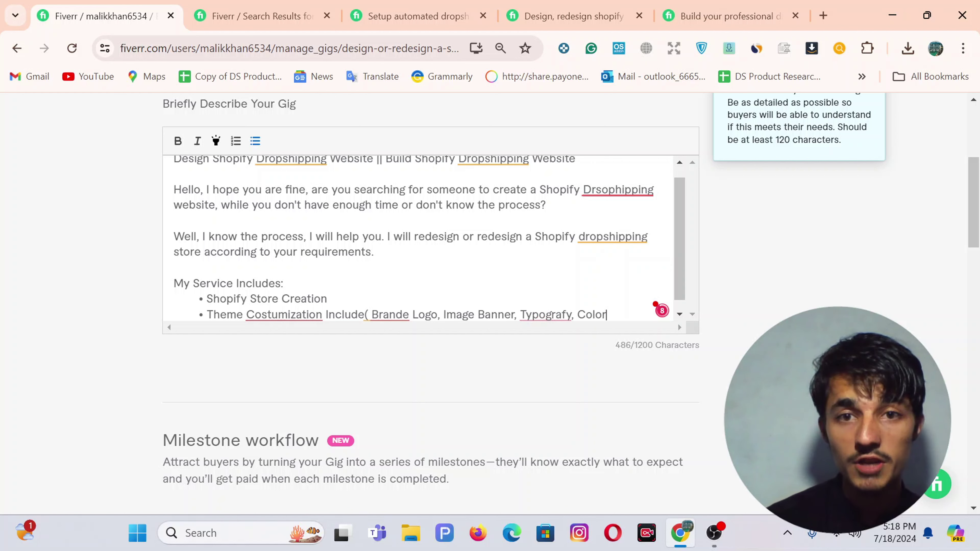
text(S)
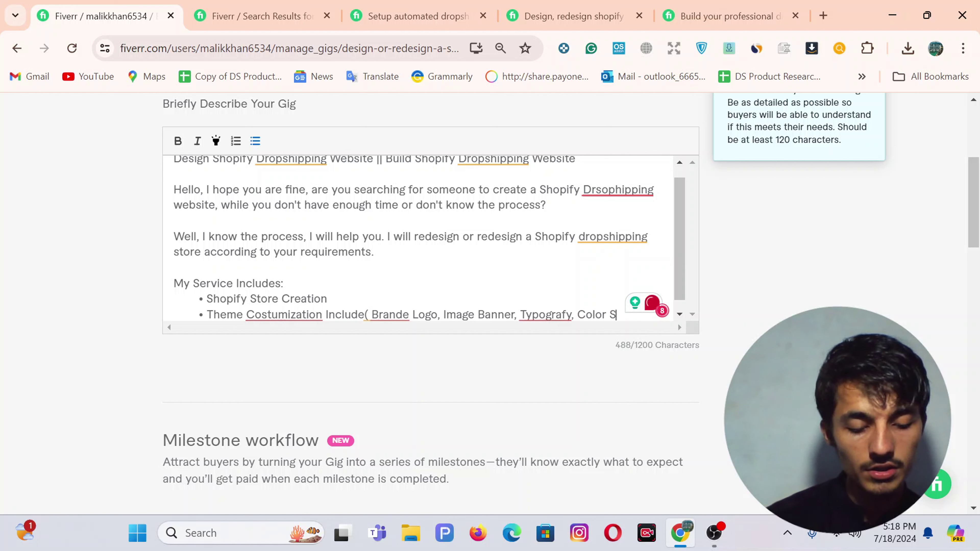
text(cheme)
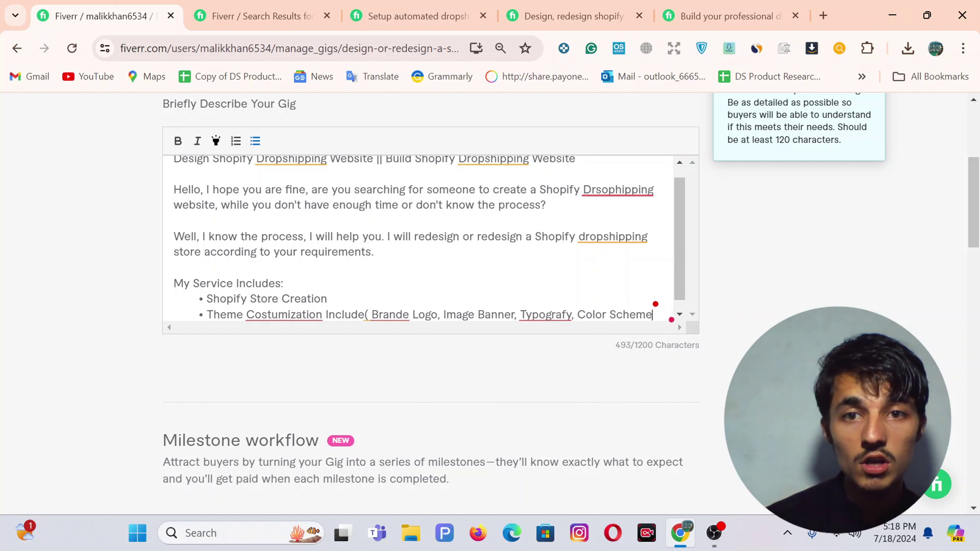
text(s, )
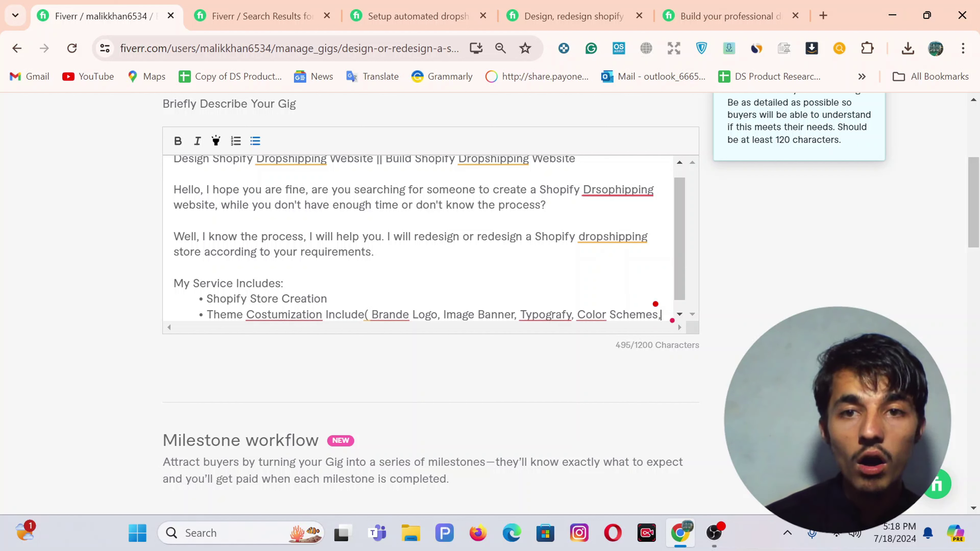
text(Slide)
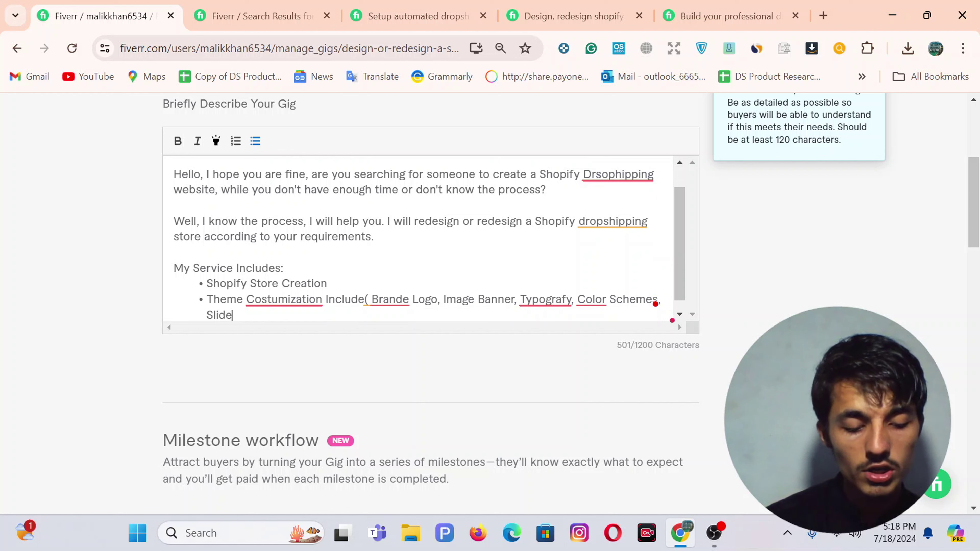
text(show)
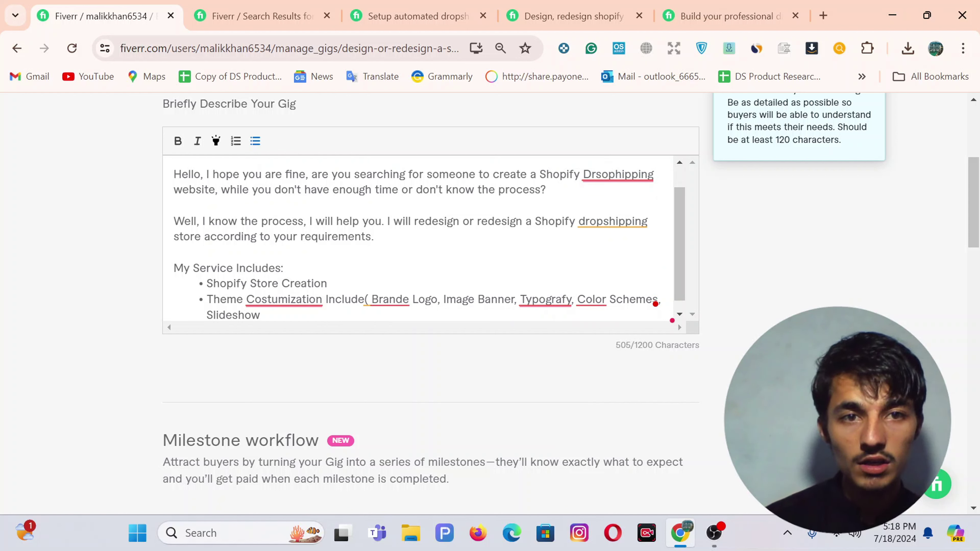
text(s,)
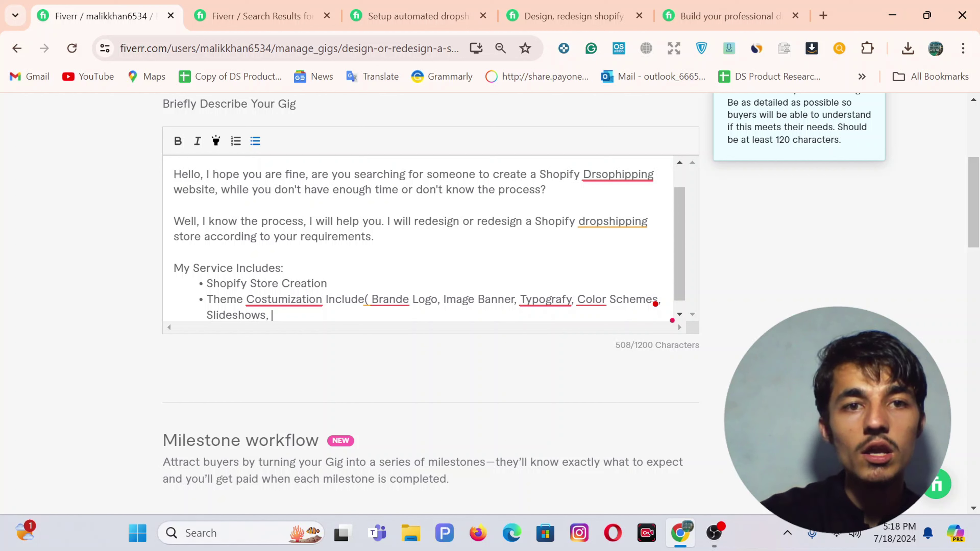
Apply the suggested corrections in the theme bullet: "Customization", "Branded", "Typography", and no space after the opening parenthesis
click(284, 299)
click(287, 340)
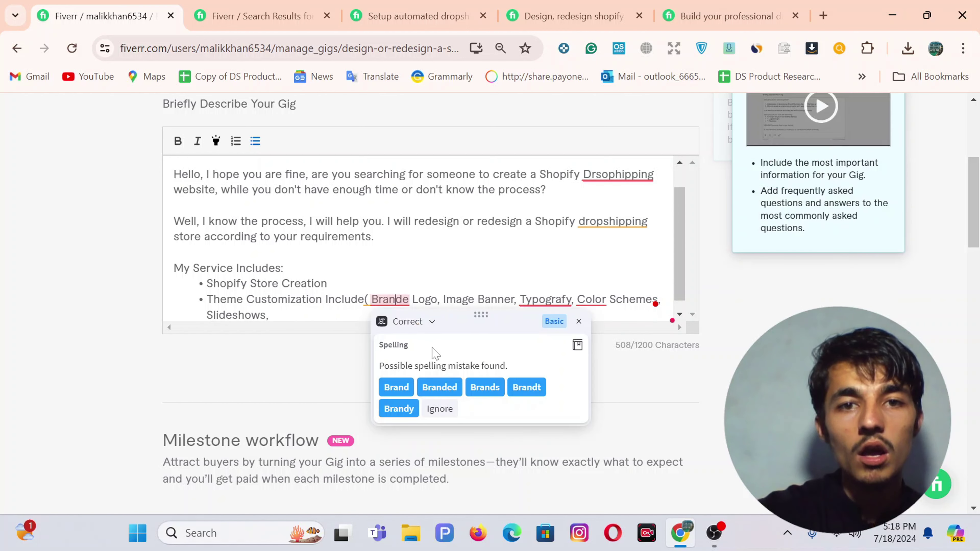
click(440, 387)
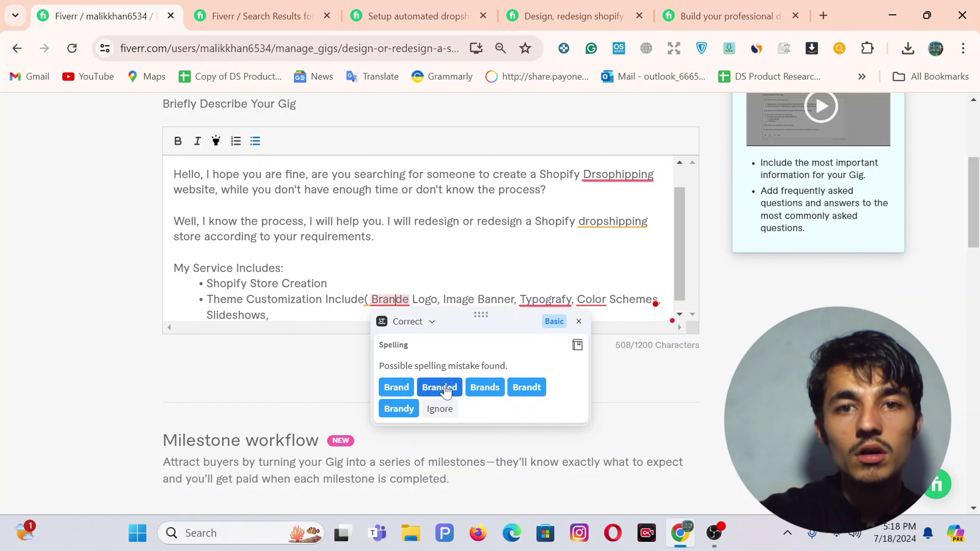
click(545, 300)
click(573, 337)
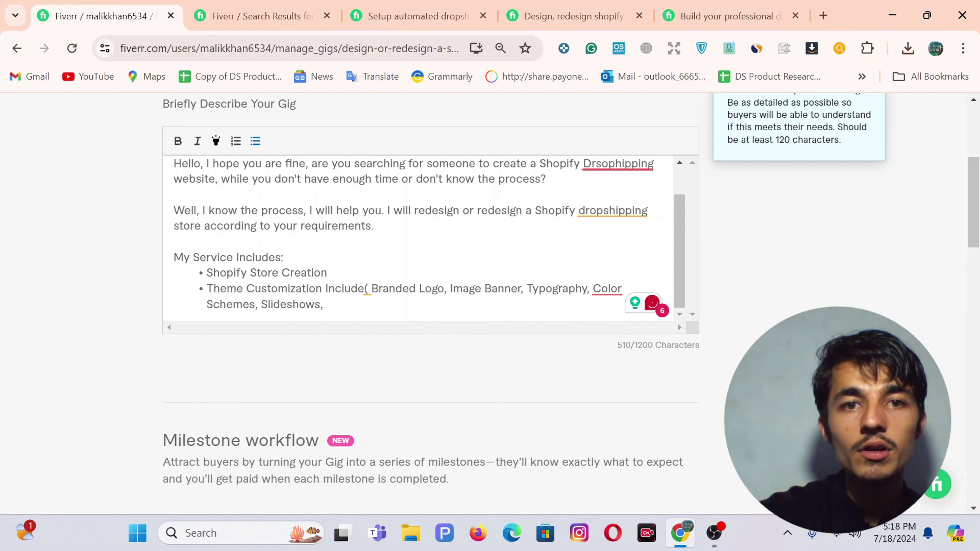
mouse_move(364, 288)
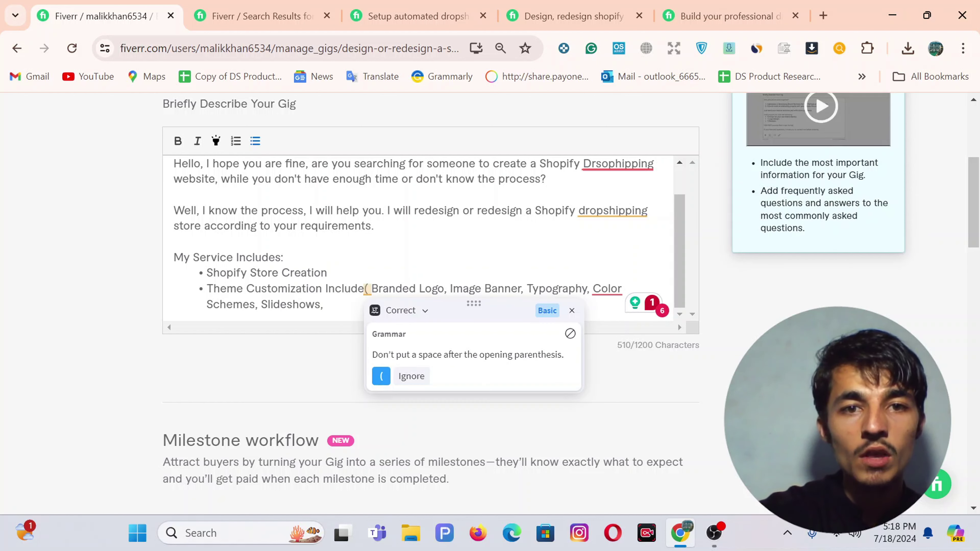
click(380, 377)
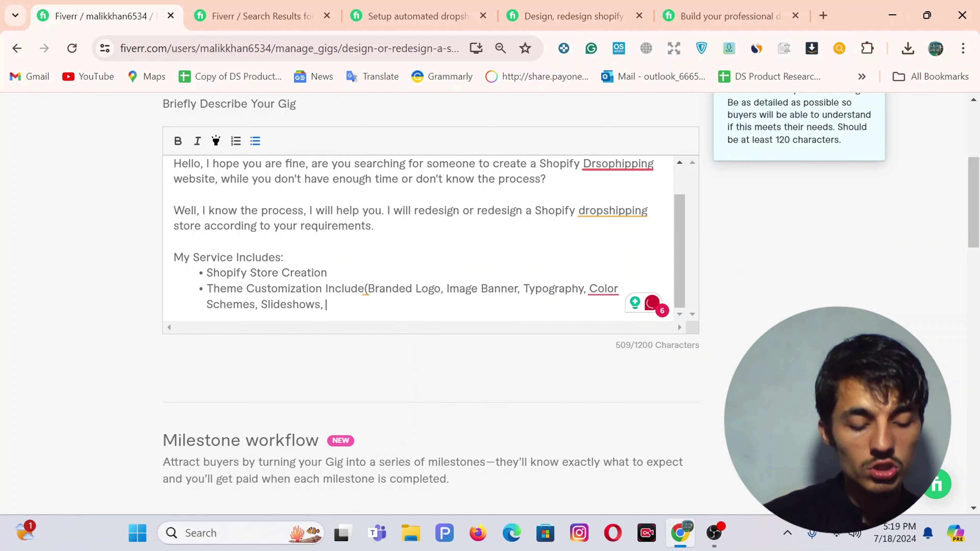
Complete the theme bullet with "Coloums, Rows, Image with Text and much more!)" and start a new bullet below it
text(Co)
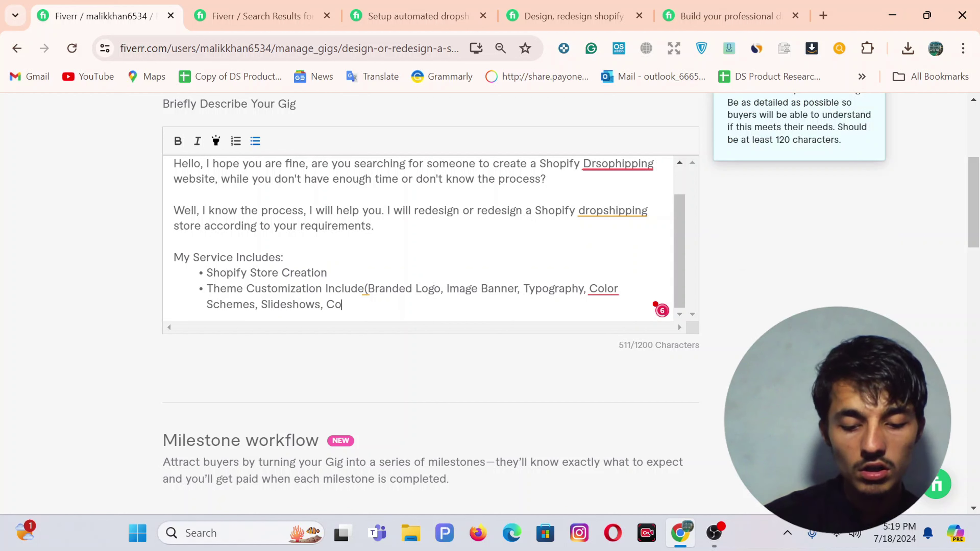
text(loums, )
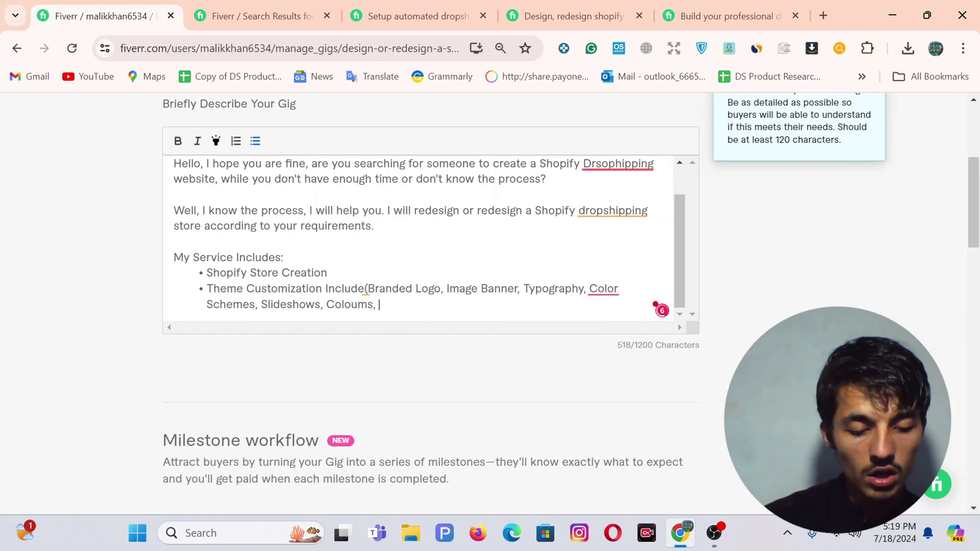
text(Rows, )
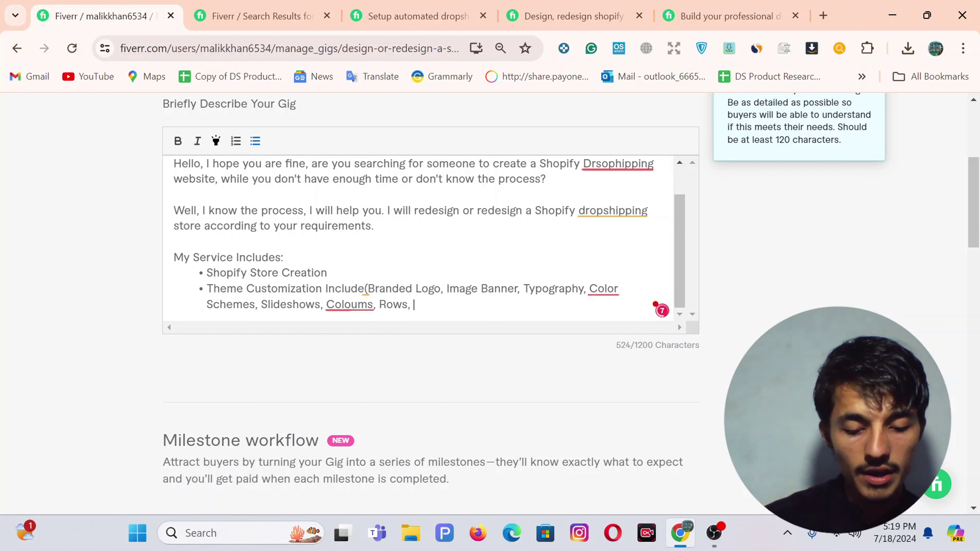
text(Image with)
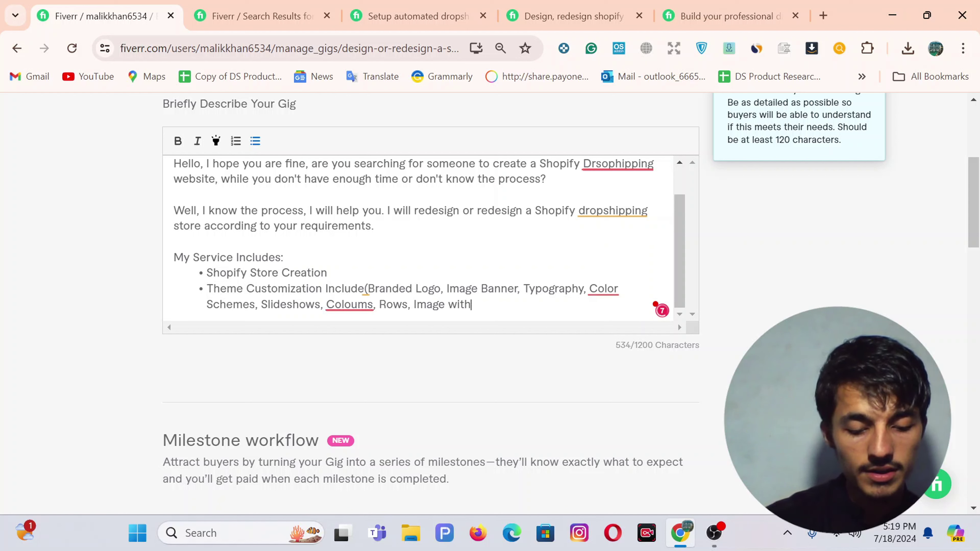
text( Text)
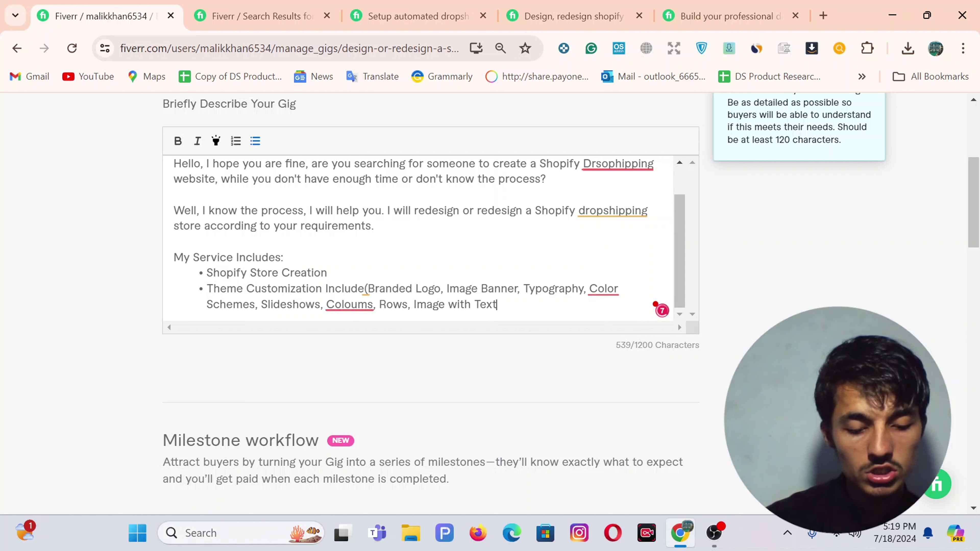
text( and muc)
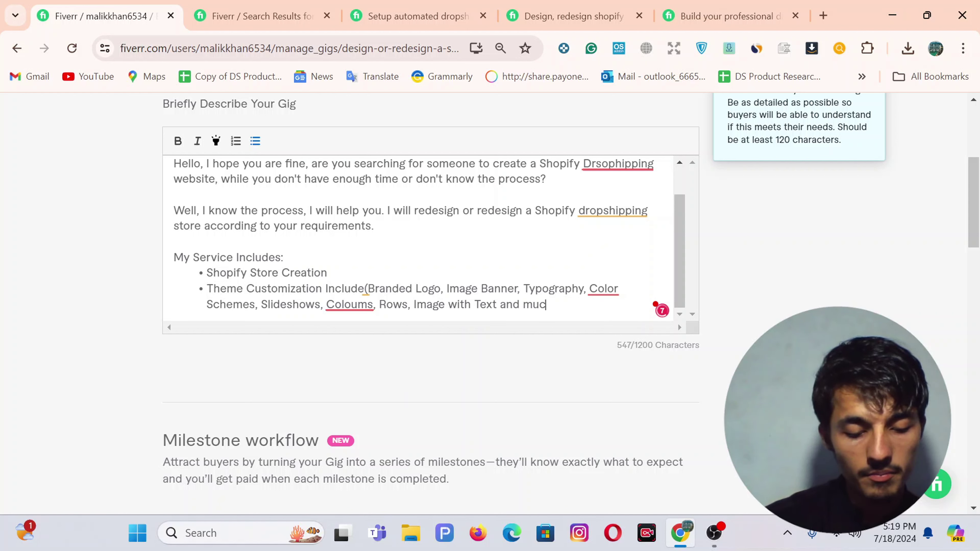
text(h more!)
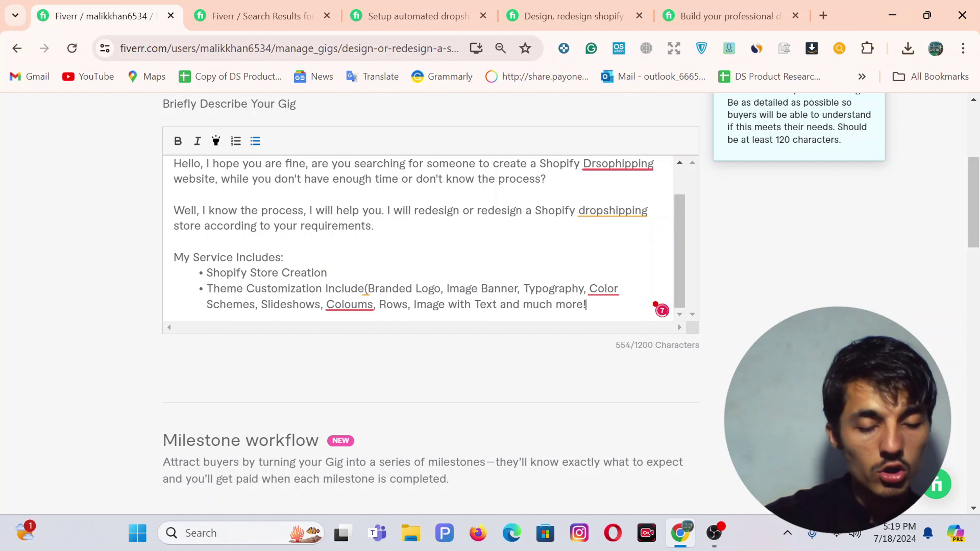
text(0)
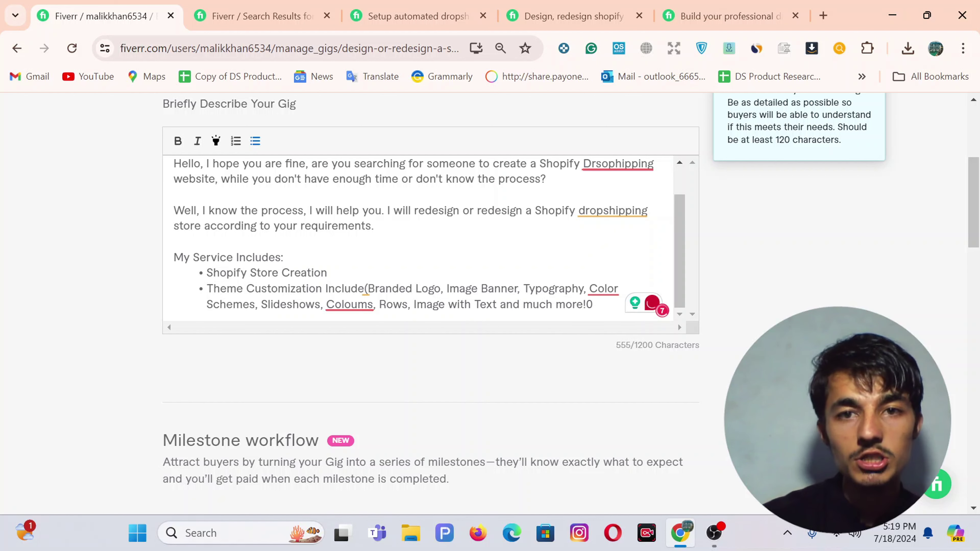
key(BackSpace)
text())
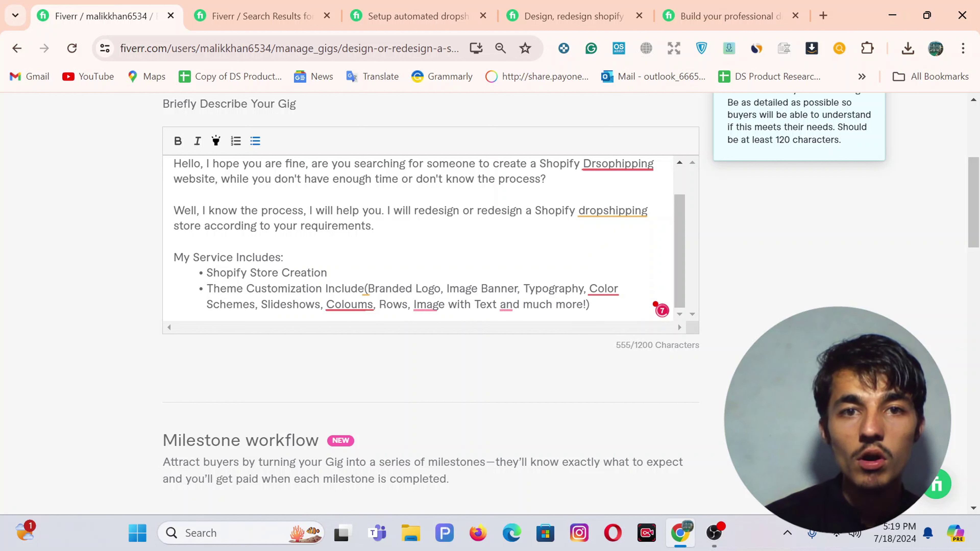
key(Return)
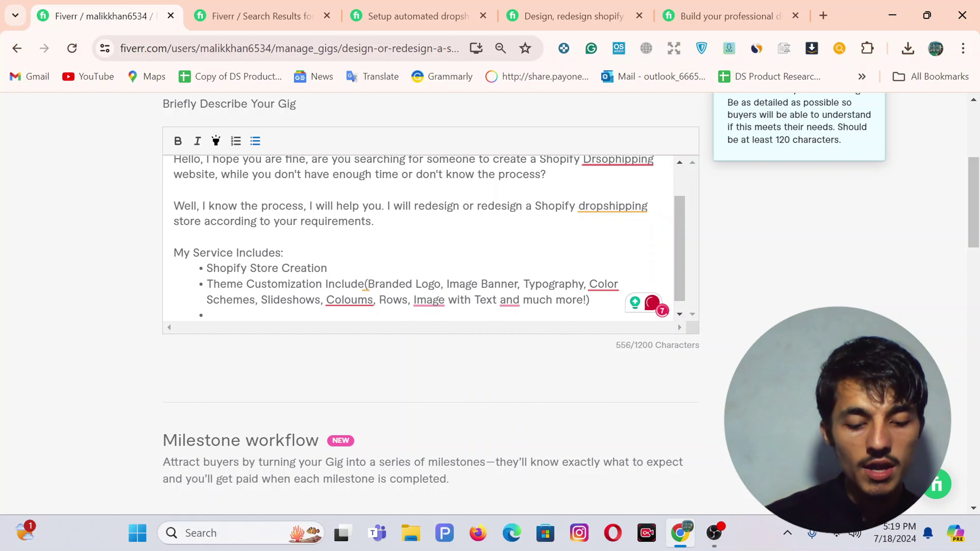
Add the bullet "Business policies Setup" below the theme customization bullet and start a new bullet
text(Bu)
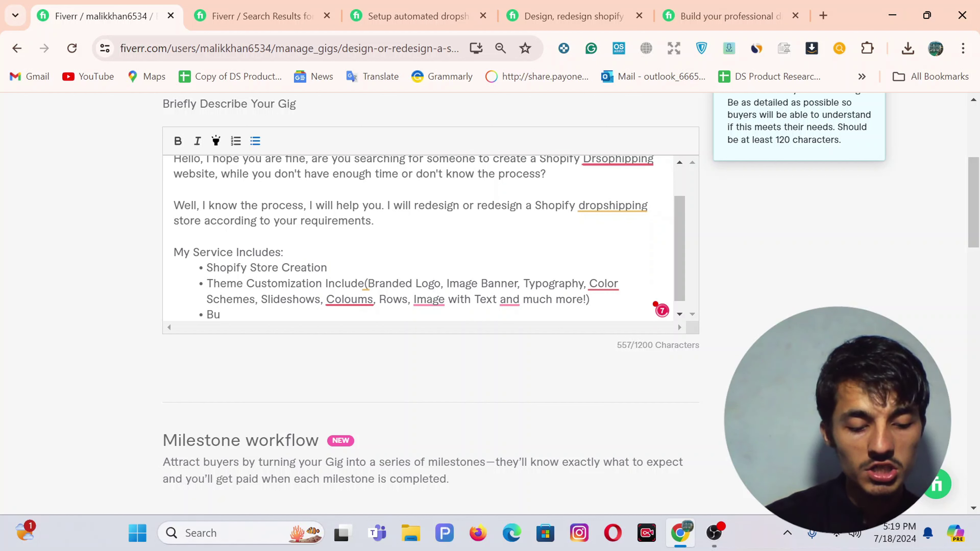
text(siness )
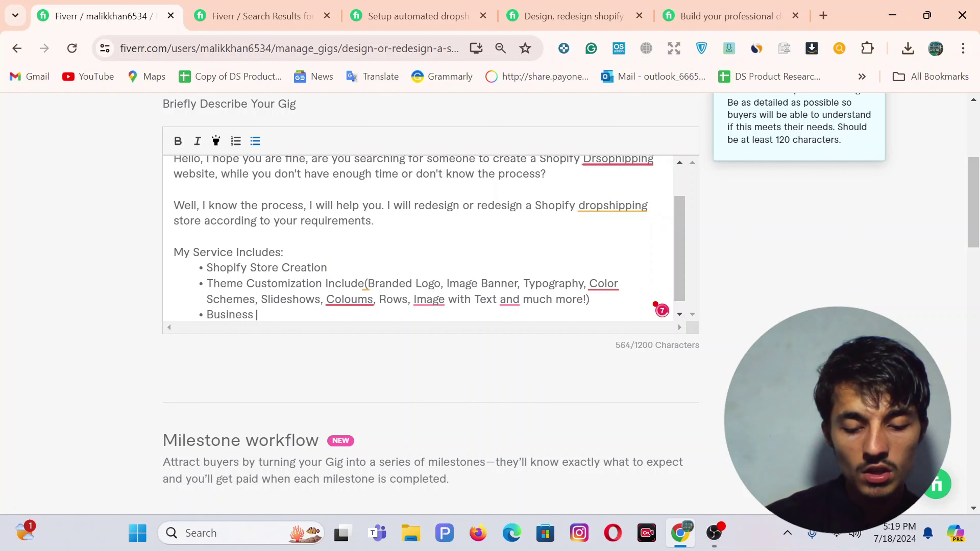
text(policies )
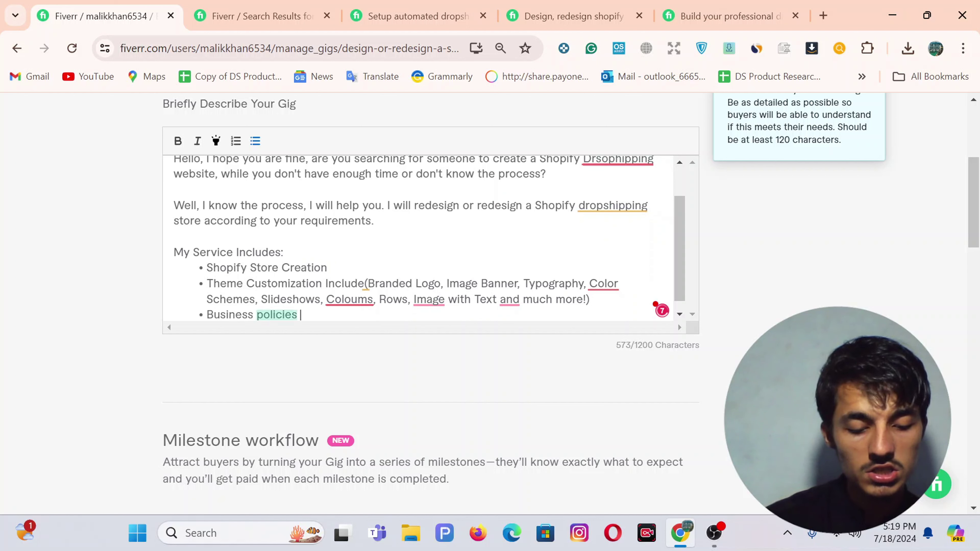
text(Setup)
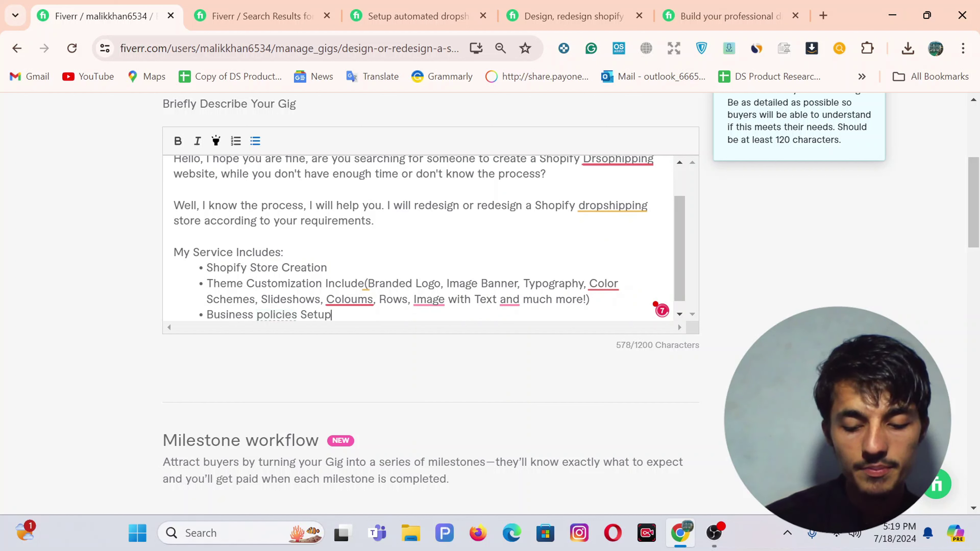
key(Return)
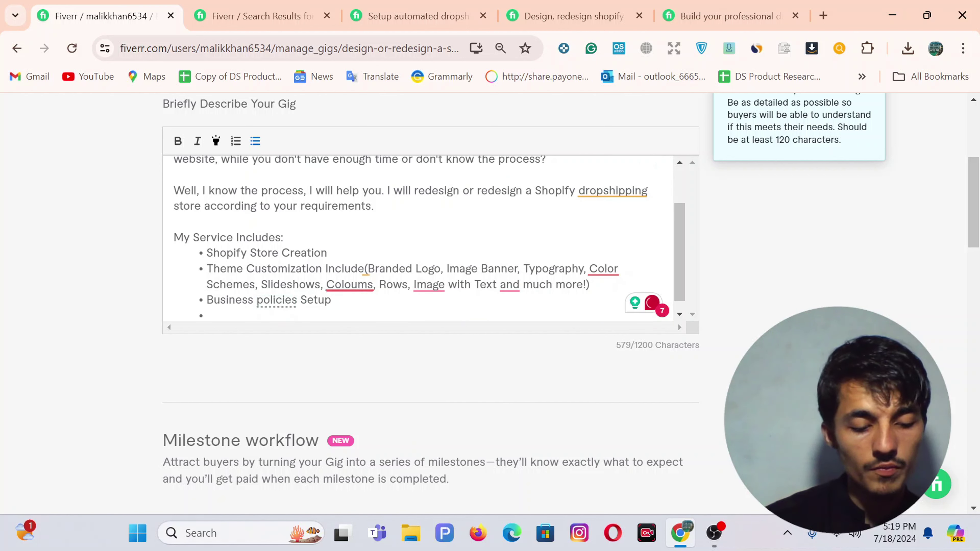
Enter "Extenstion or plugins Install" as the bullet below "Business policies Setup" and start another bullet
text(E)
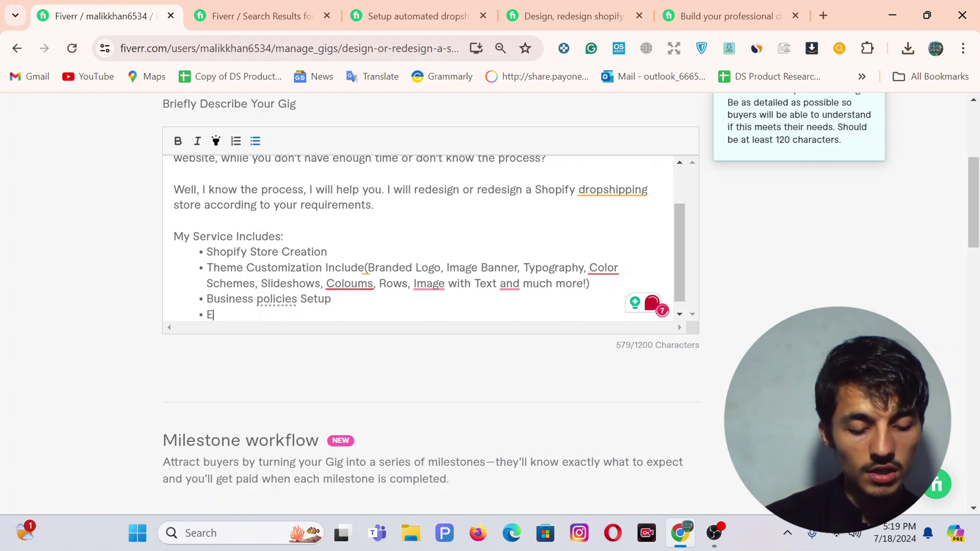
text(xtenst)
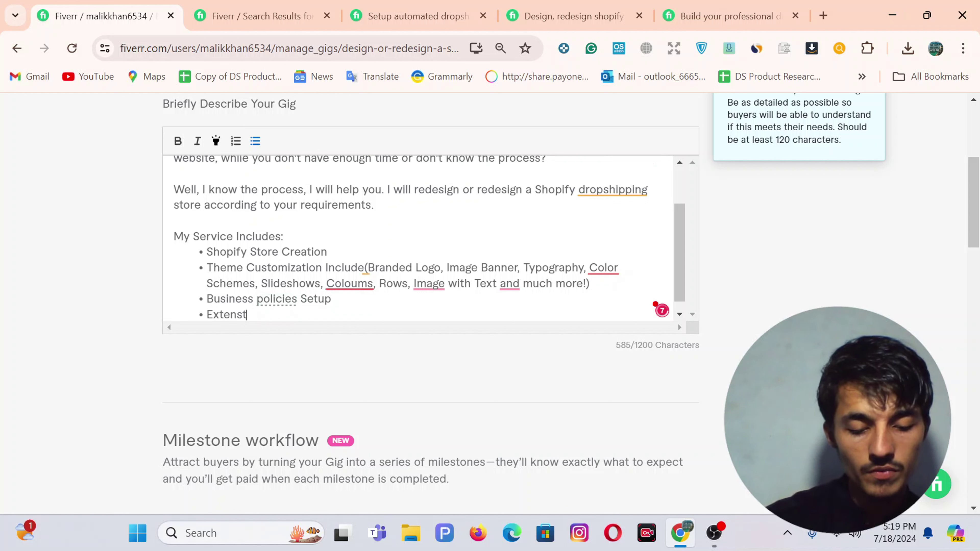
text(ion or )
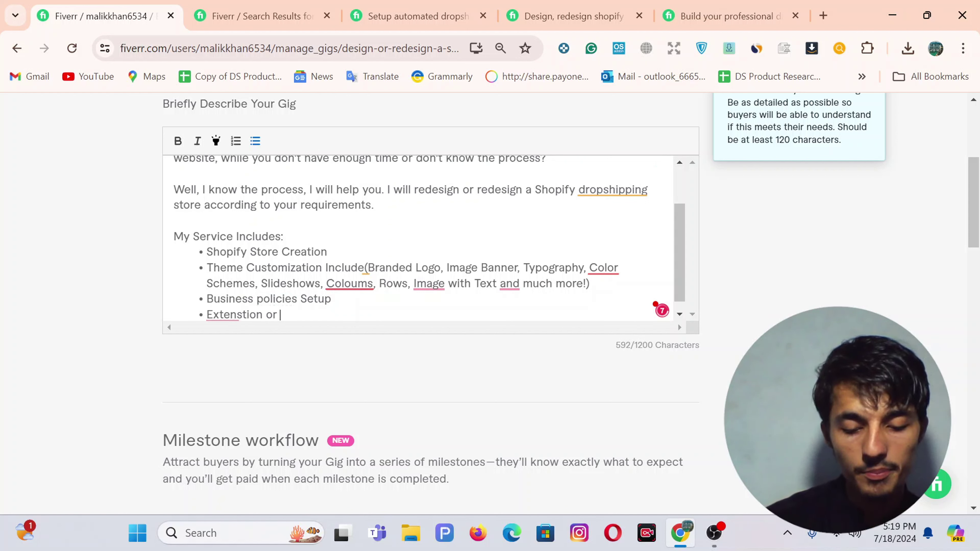
text(plugins )
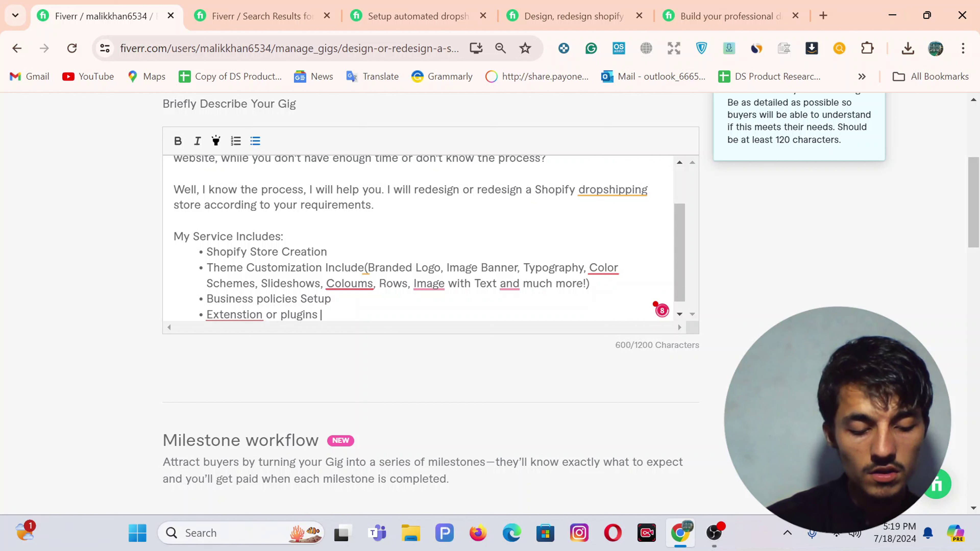
text(Instal)
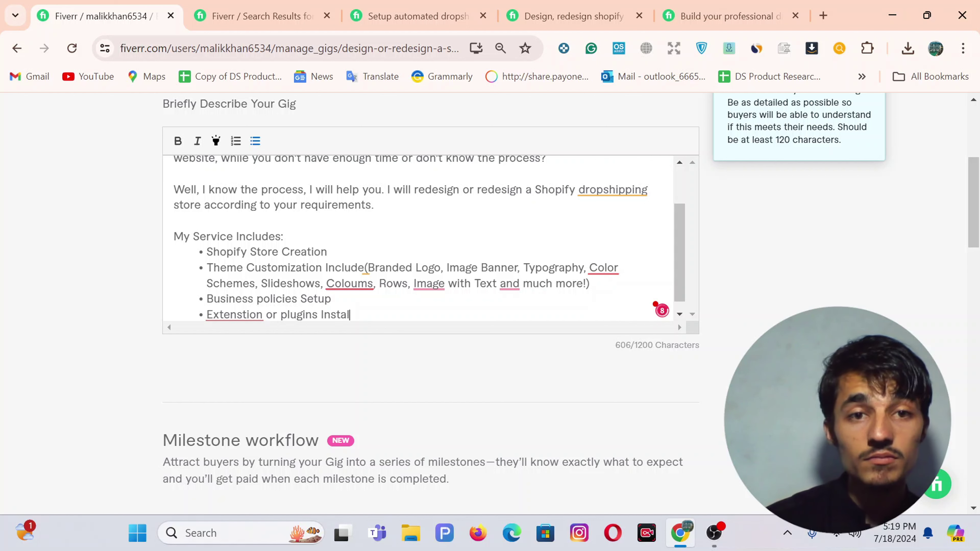
text(l)
key(Return)
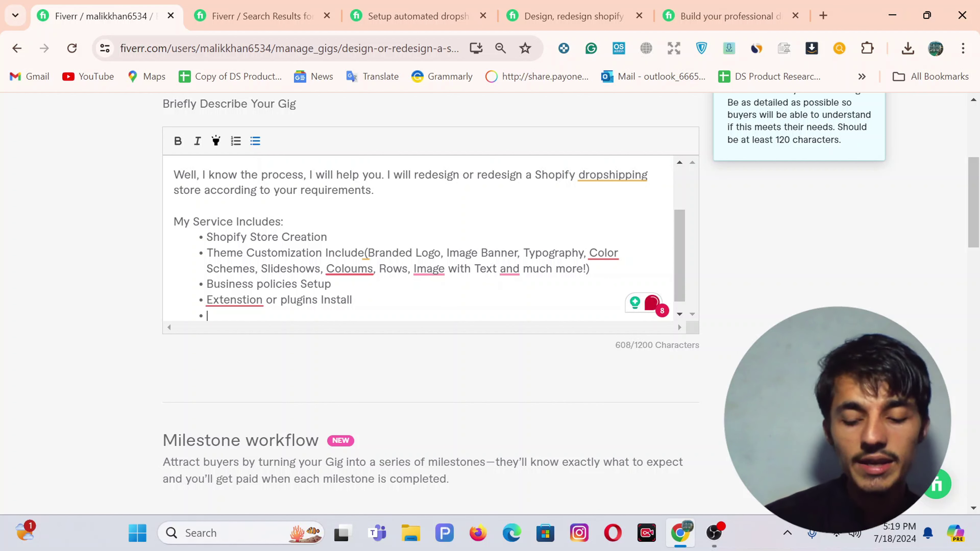
Apply the suggested corrections in the bullets: "Columns", "Images", "includes (", "Extension", and a comma after "Text"
mouse_move(349, 269)
click(349, 308)
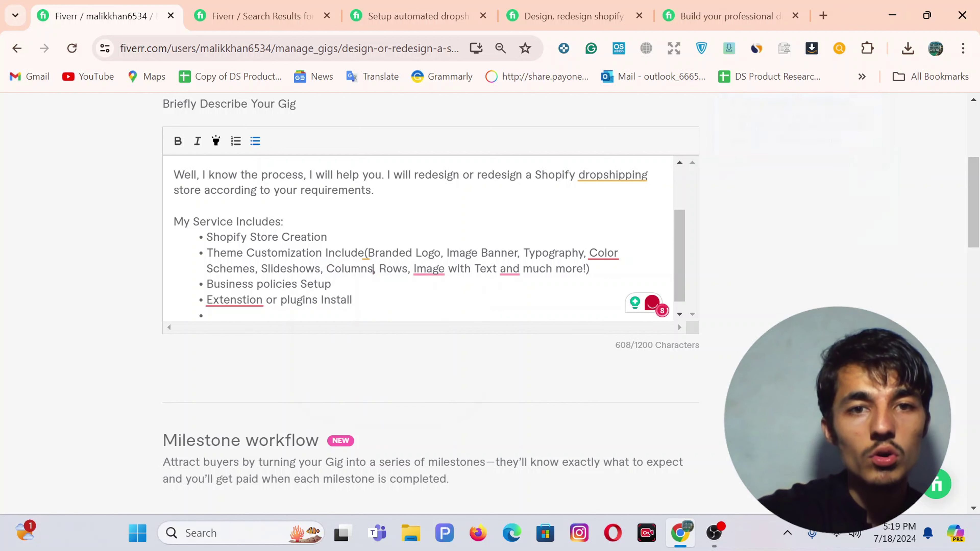
mouse_move(428, 270)
click(463, 311)
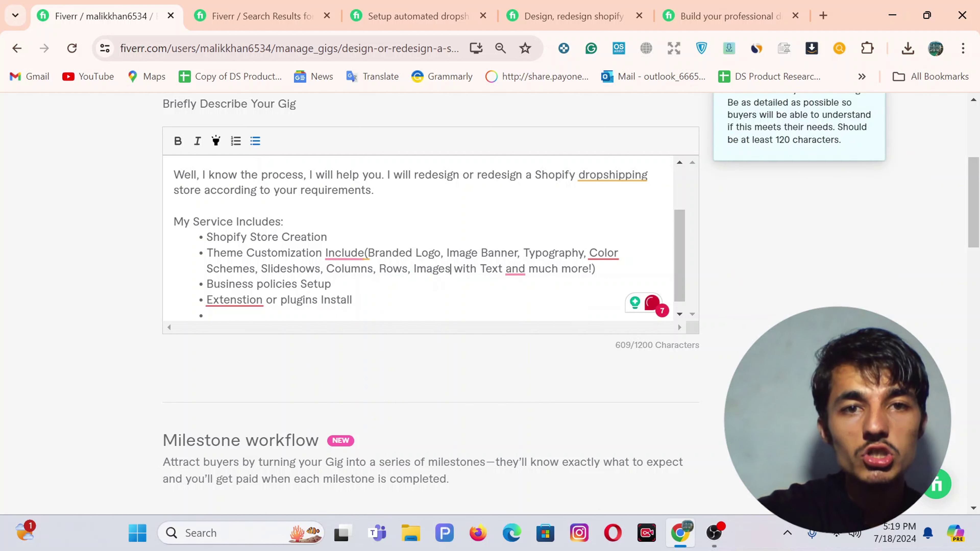
mouse_move(344, 254)
click(353, 292)
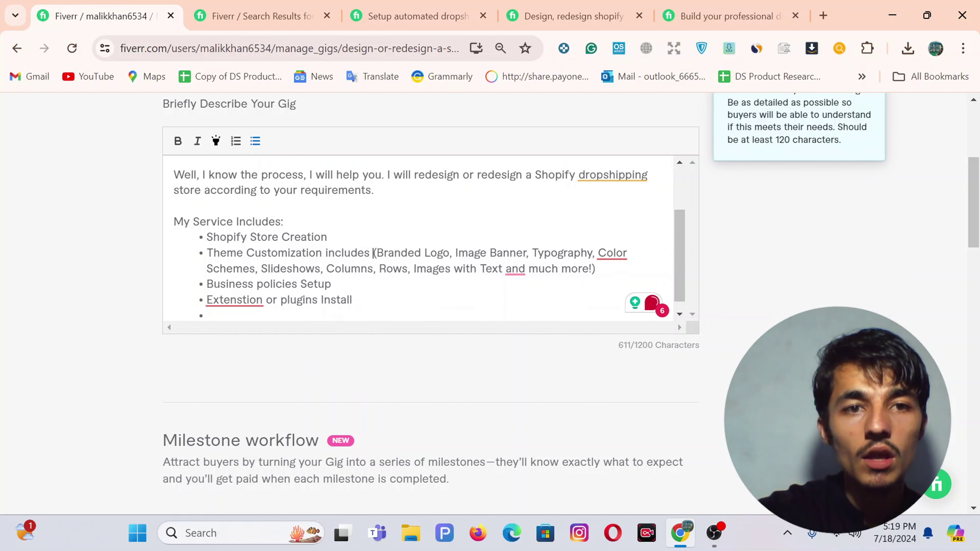
mouse_move(235, 299)
click(238, 388)
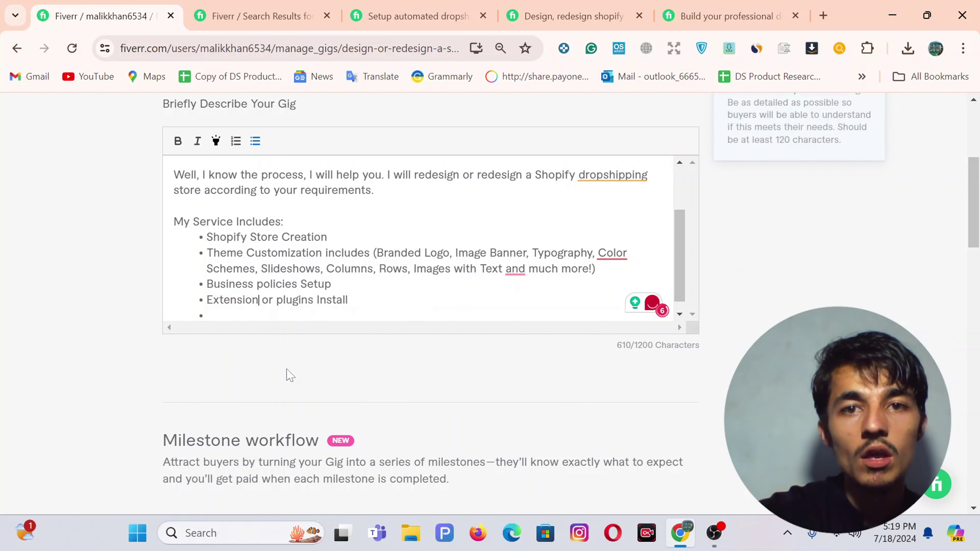
mouse_move(515, 269)
click(523, 306)
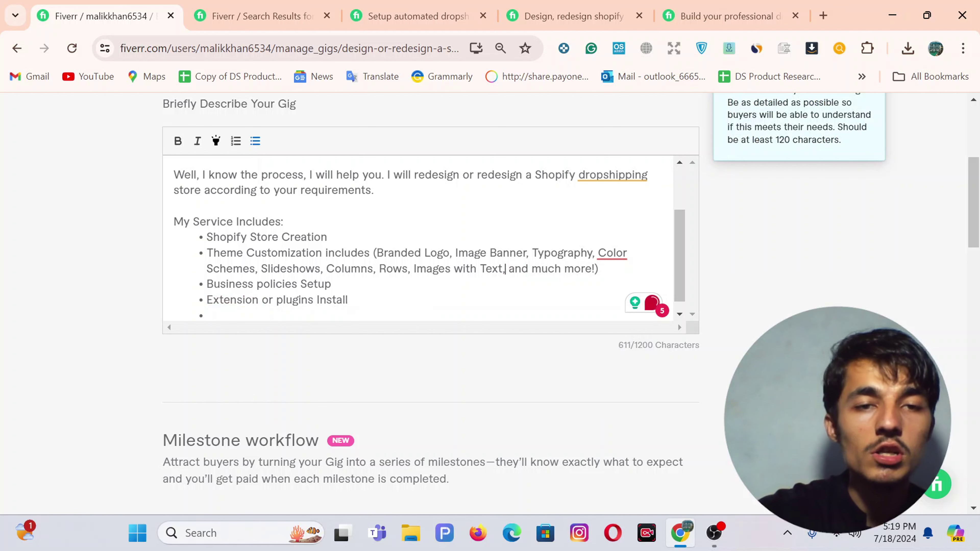
Copy the "100% Mobile Responsive" bullet from the "What Will you Get in Shopify Store?" list of the competing automated dropshipping gig
scroll(424, 233, down, 1)
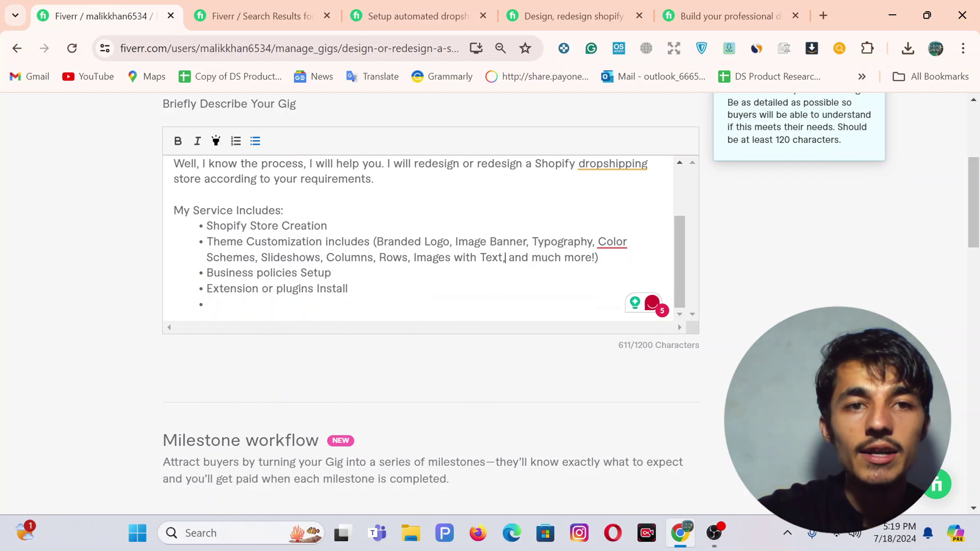
drag(348, 289, 207, 226)
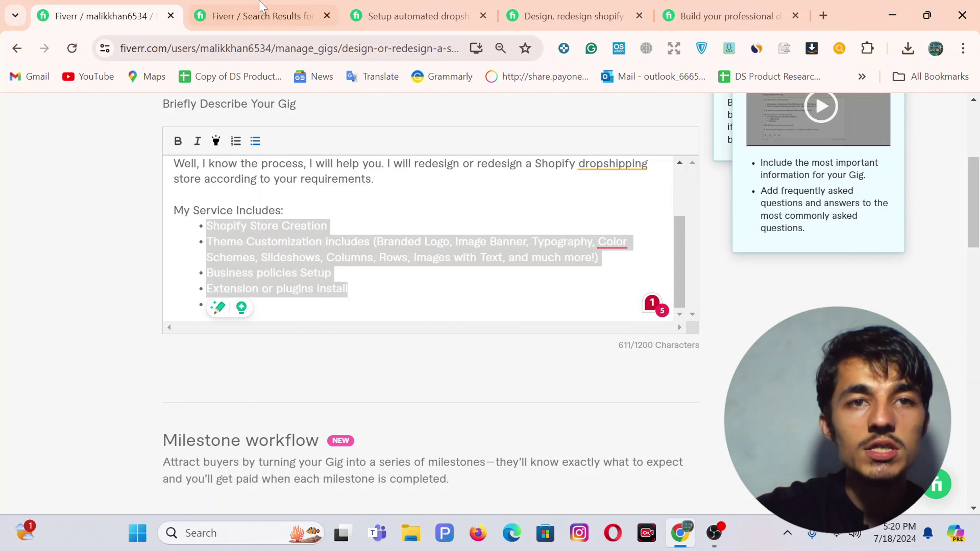
click(263, 16)
click(425, 16)
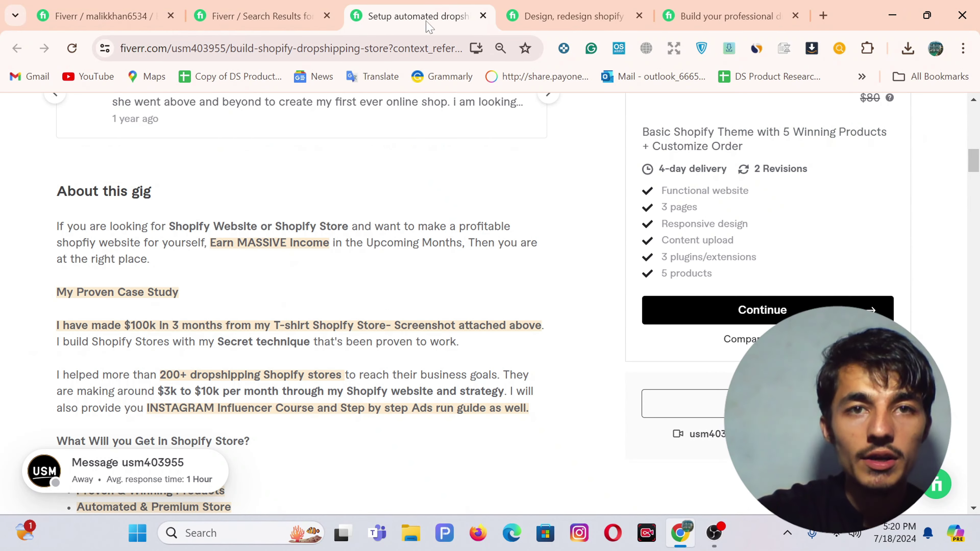
scroll(386, 312, down, 5)
scroll(154, 339, down, 5)
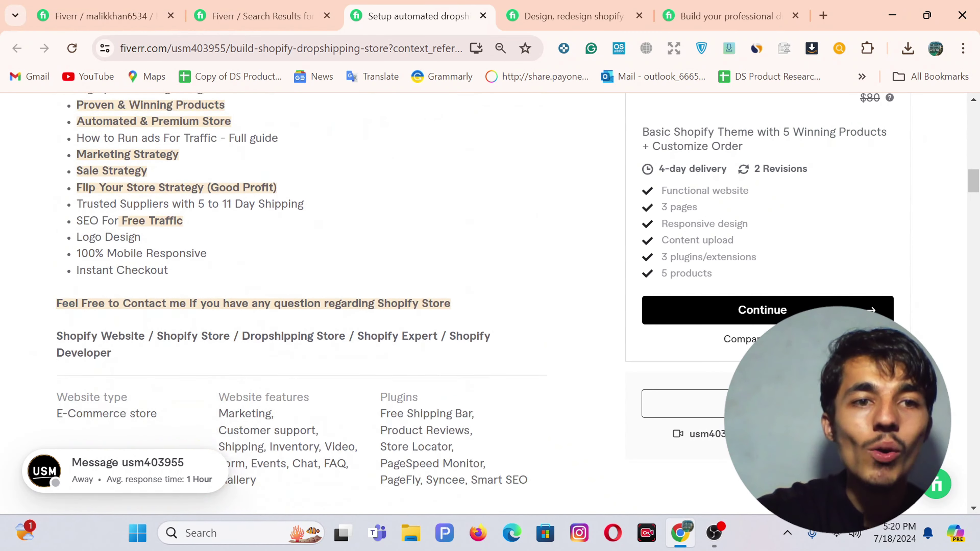
scroll(156, 341, up, 3)
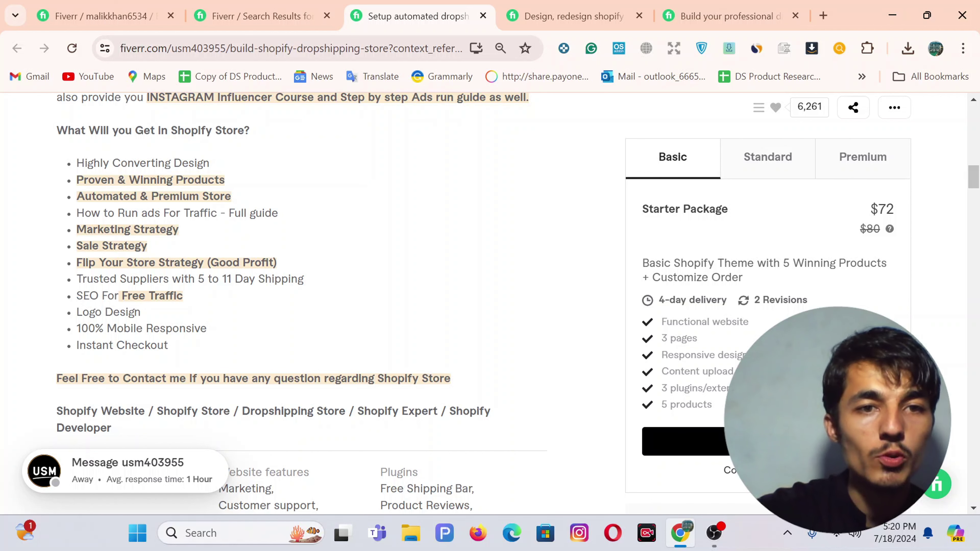
drag(206, 328, 77, 329)
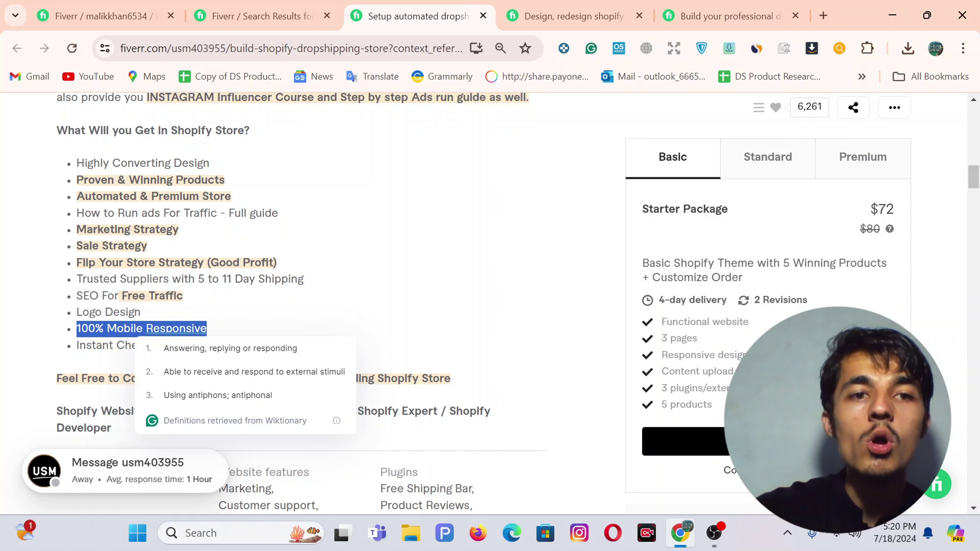
right_click(126, 330)
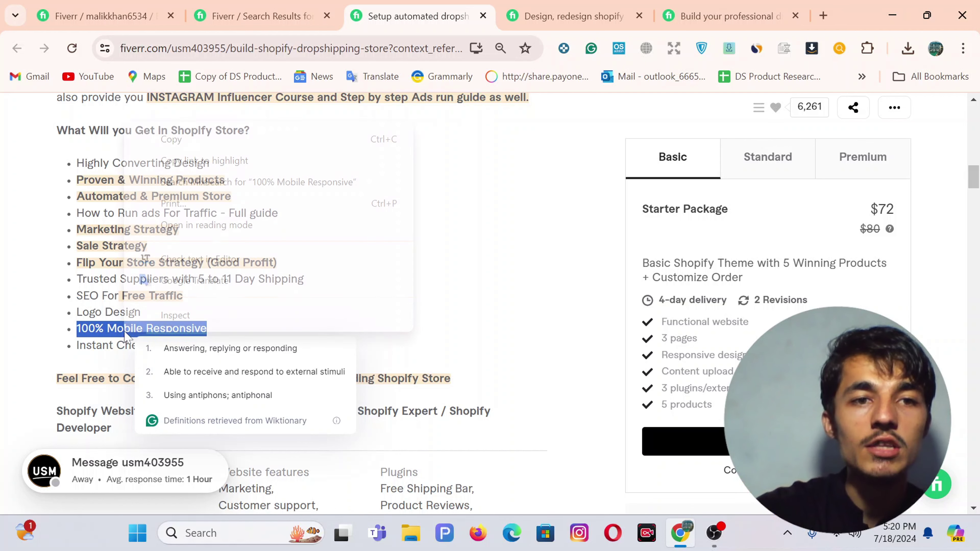
click(170, 140)
Paste "100% Mobile Responsive" as a new bullet below "Extension or plugins Install" in the gig description and end the bulleted list
click(104, 16)
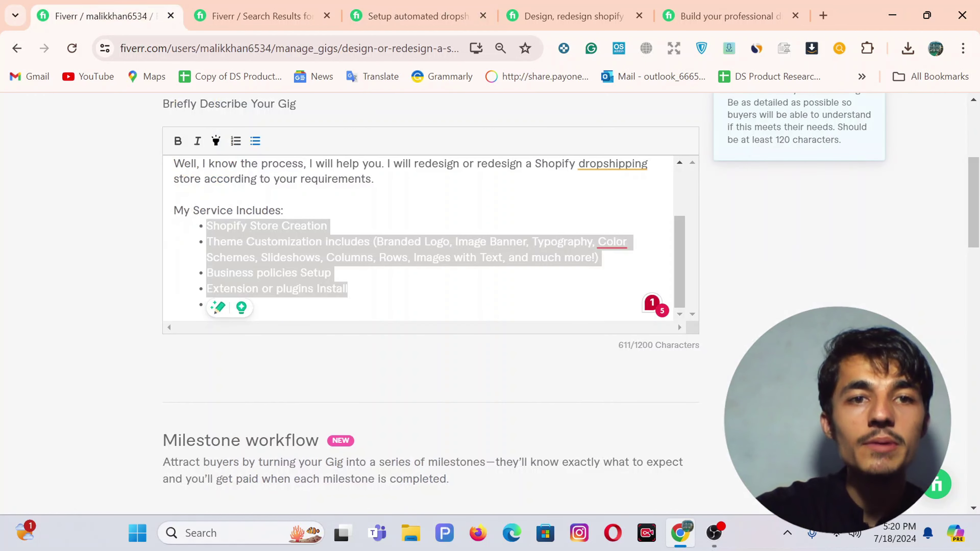
click(348, 288)
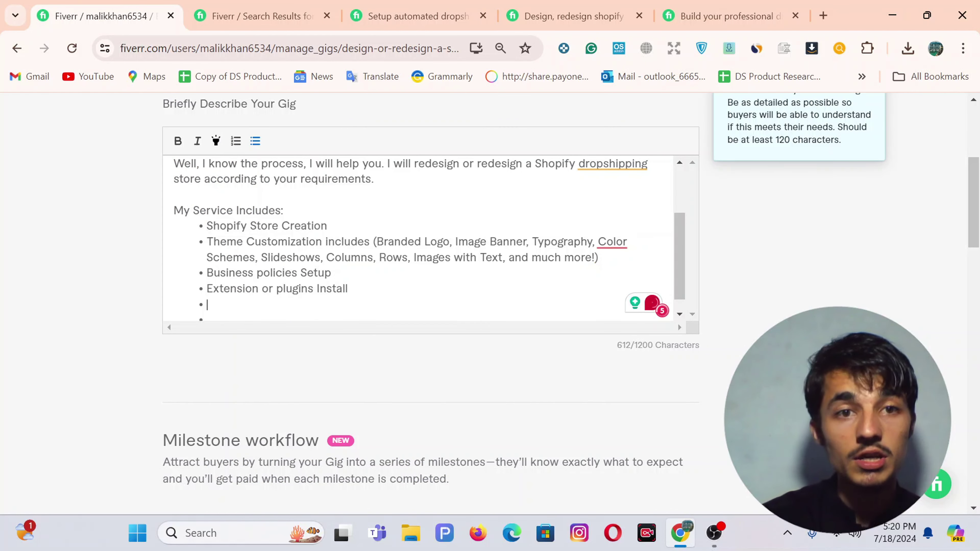
key(ctrl+v)
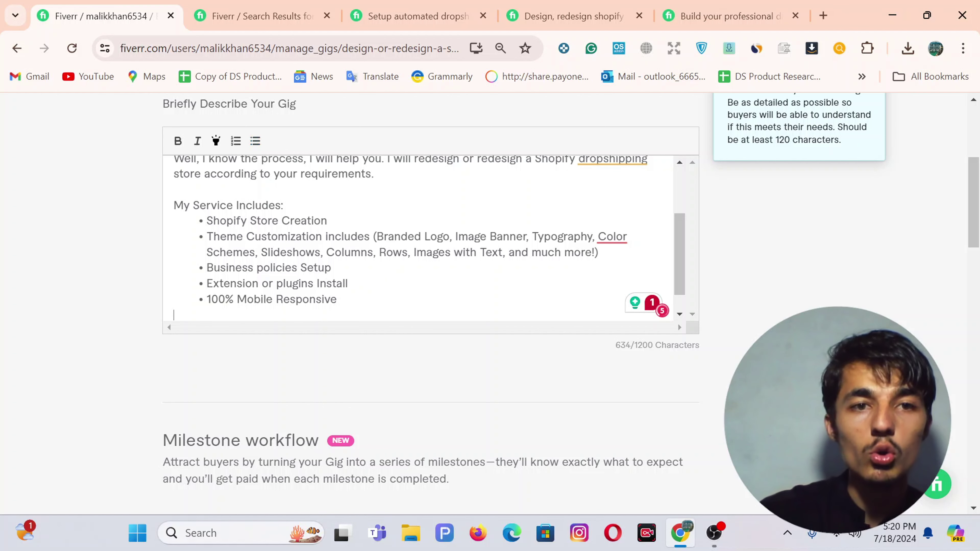
key(Return)
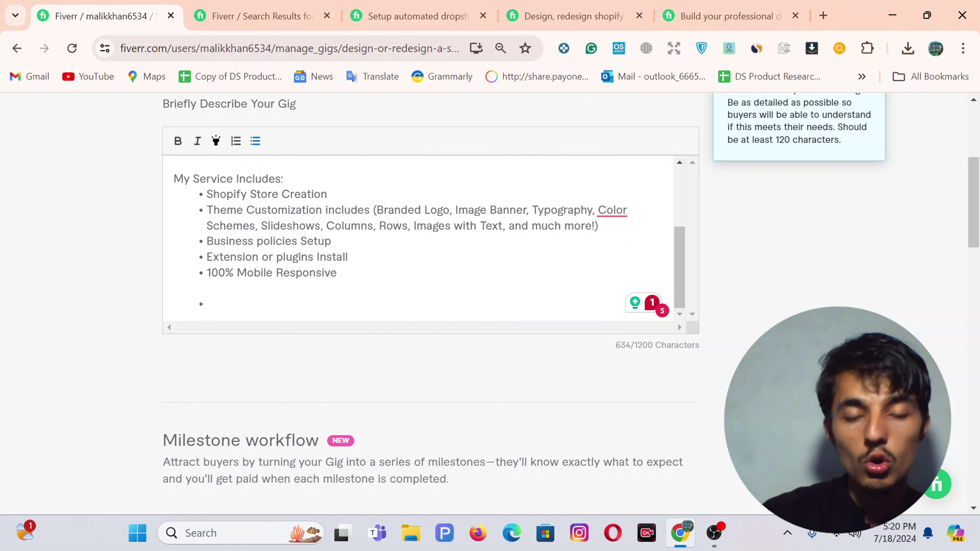
key(Return)
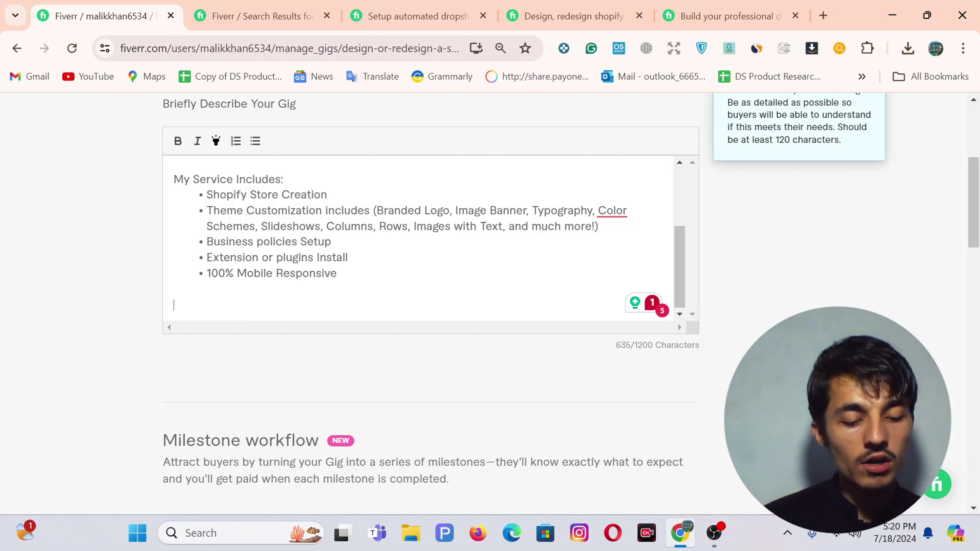
Add the heading "What Makes Me Apart?" below the service list, applying the suggested spelling correction, with a new line under it
text(wHQAT)
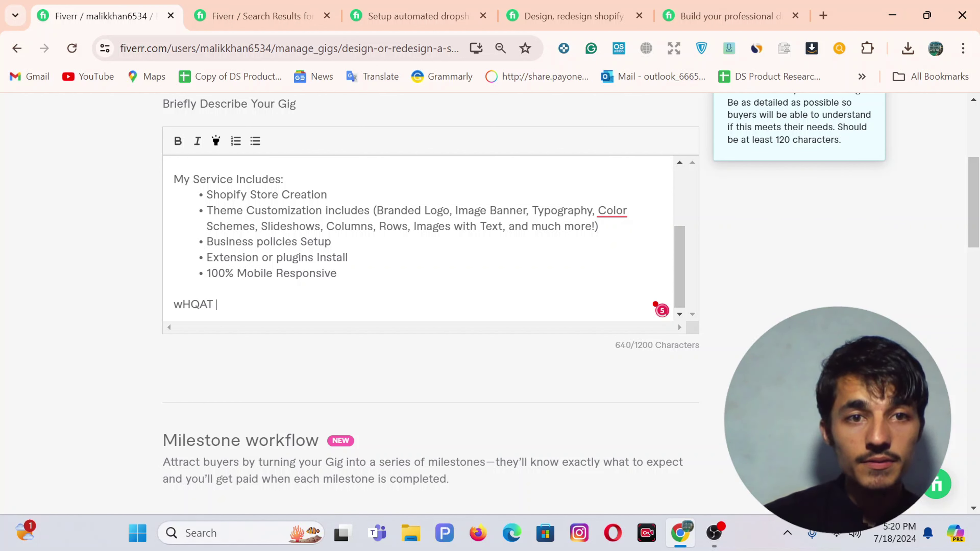
key(BackSpace)
key(BackSpace)
key(BackSpace)
key(BackSpace)
text(W)
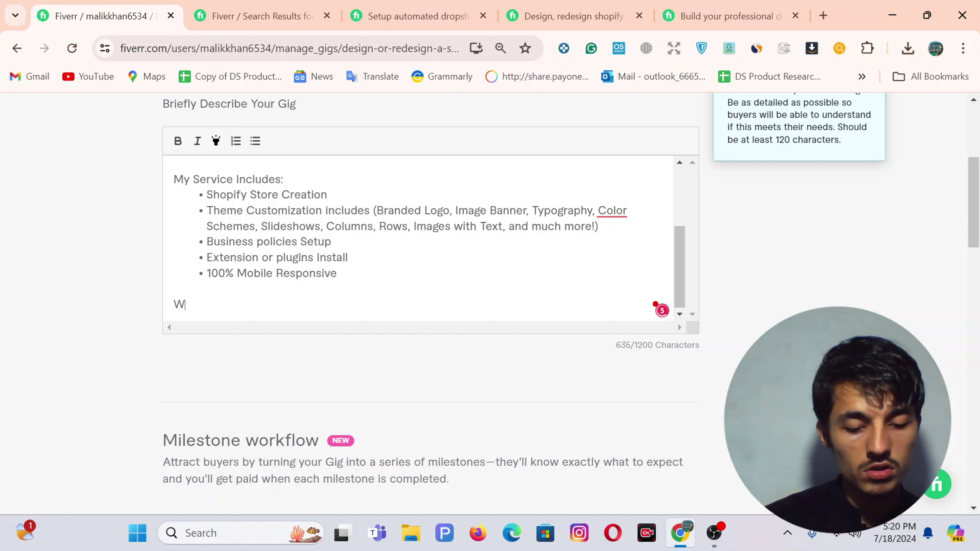
text(hat Mka)
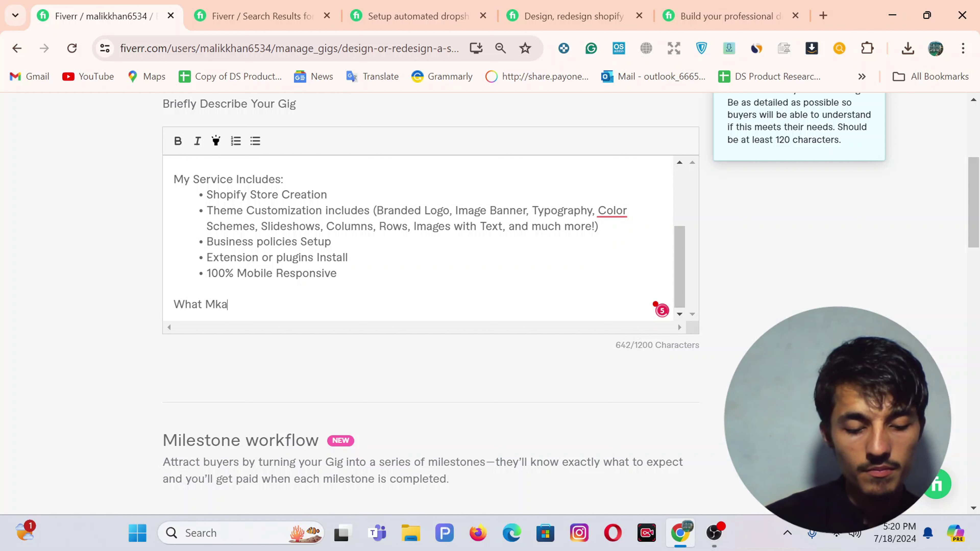
text(es Me Apart)
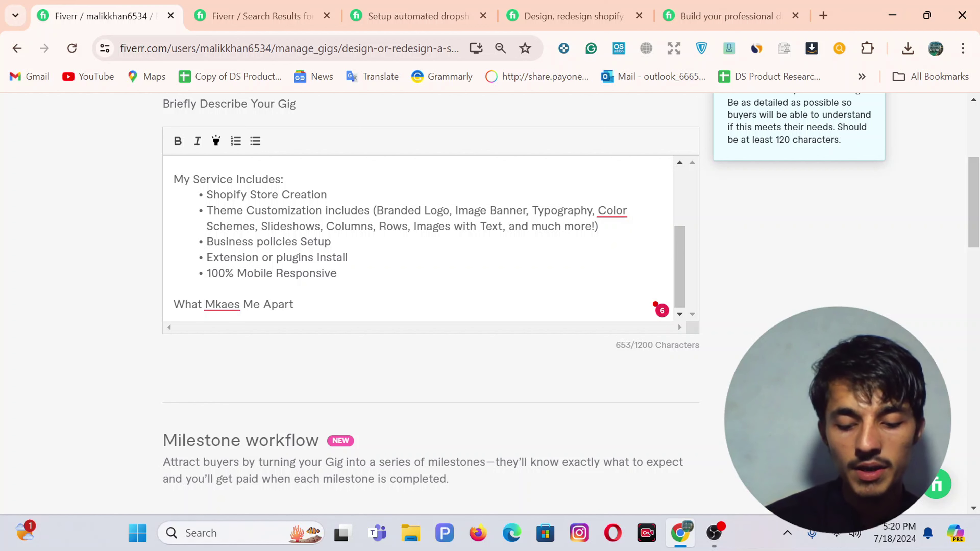
text(?)
key(Return)
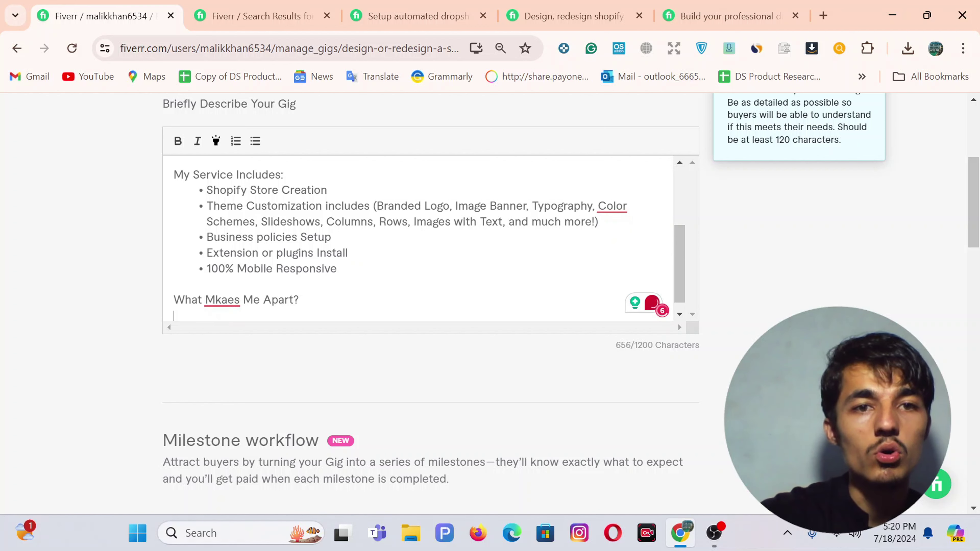
mouse_move(222, 301)
click(231, 338)
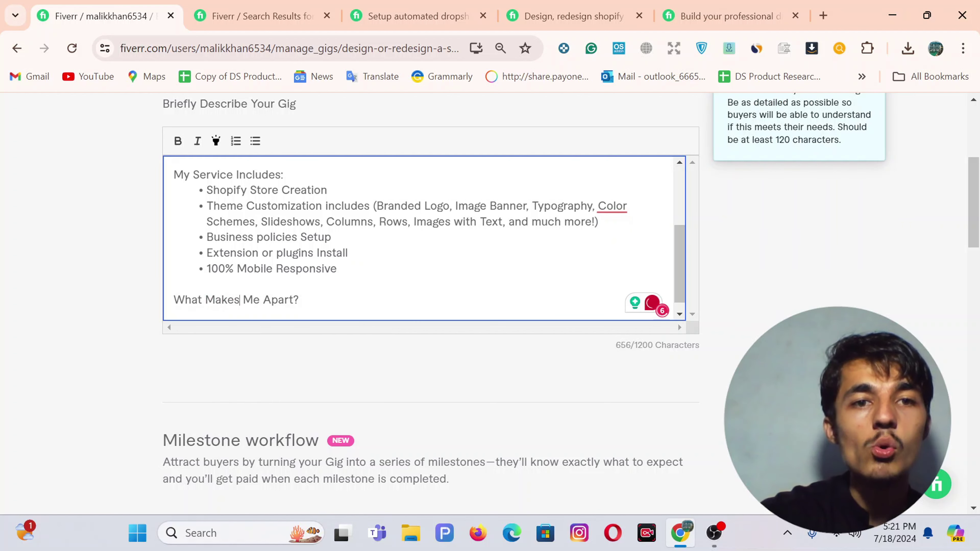
Review the competing automated dropshipping gig's description, including its proven case study and service list, for points that set the seller apart
click(262, 16)
click(418, 15)
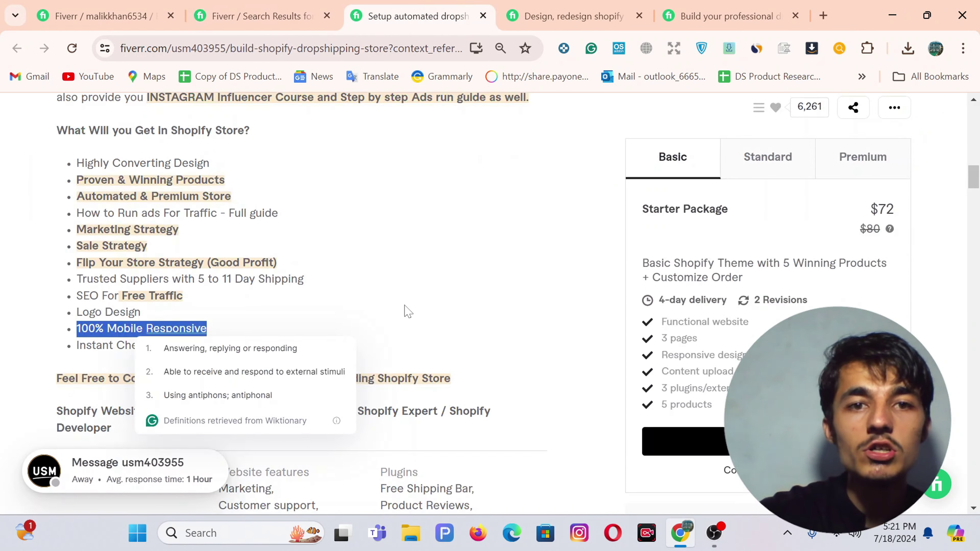
scroll(407, 311, down, 3)
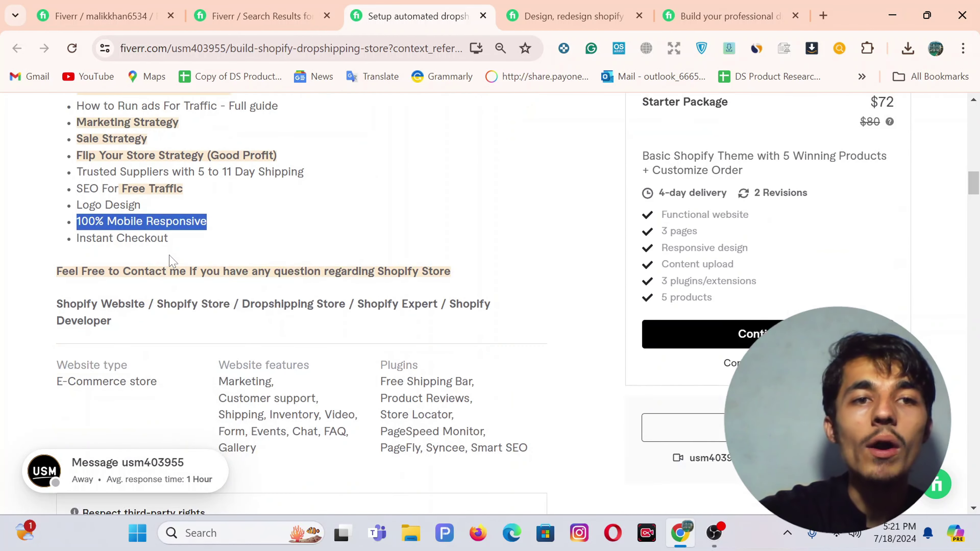
scroll(376, 277, up, 6)
scroll(376, 278, down, 5)
scroll(377, 276, up, 4)
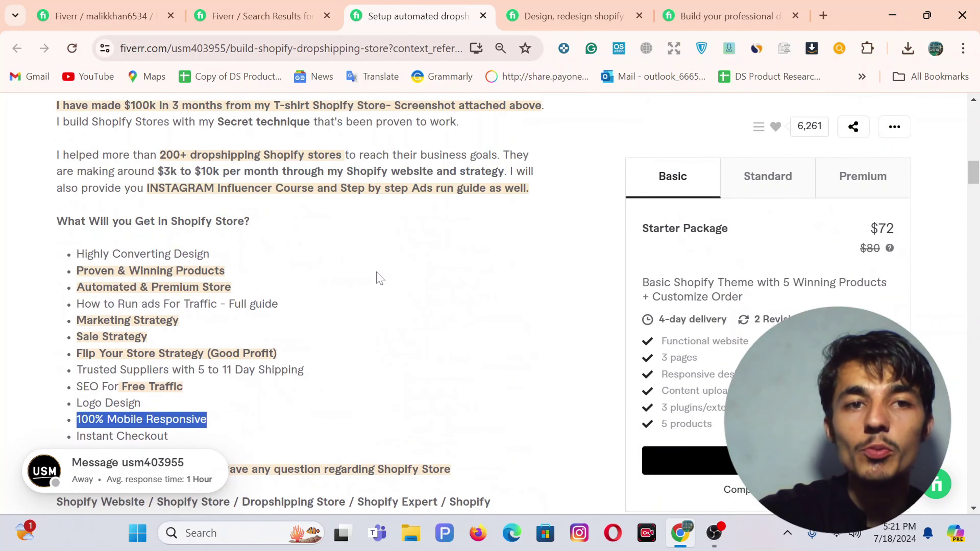
scroll(380, 277, up, 12)
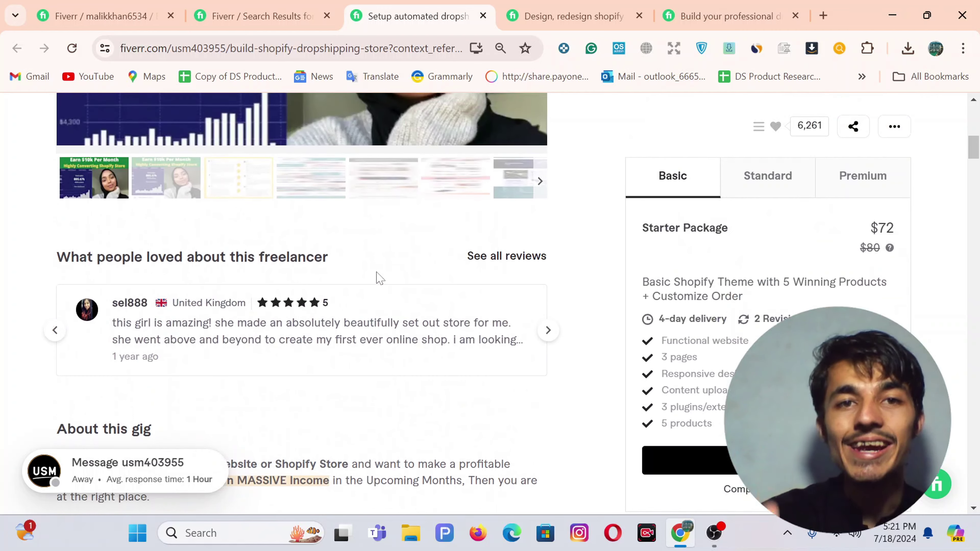
scroll(380, 278, down, 4)
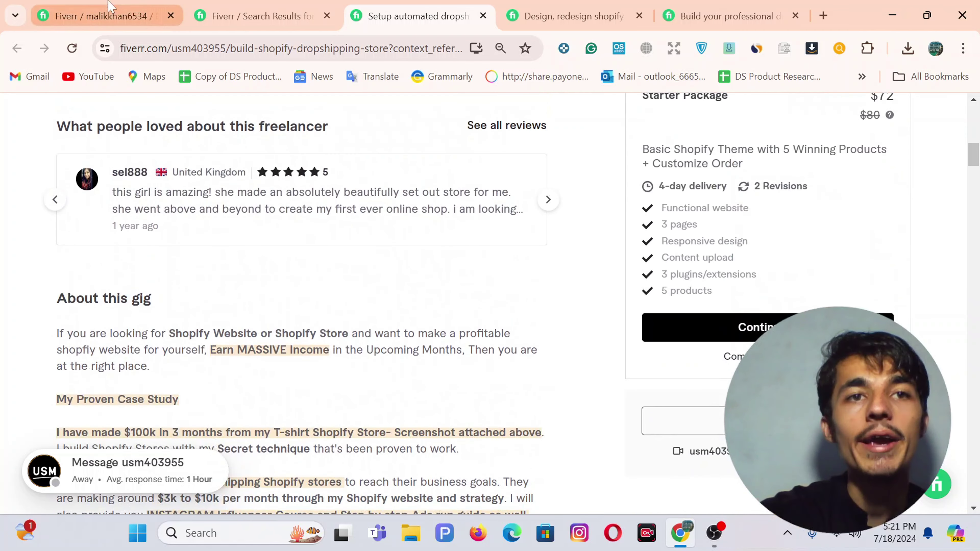
Return to the gig being edited and write "Facebook Ad Campaign:" below the "What Makes Me Apart?" heading
click(104, 15)
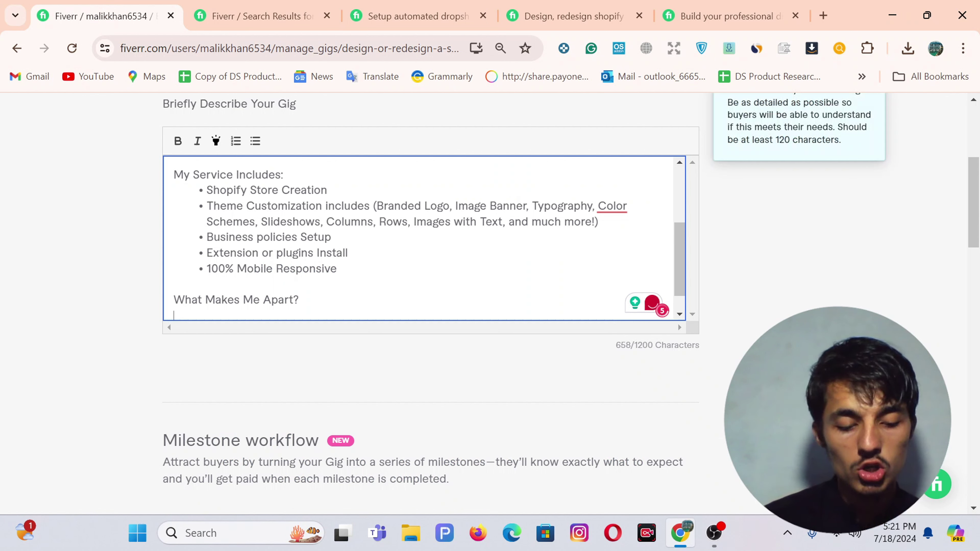
text(Face)
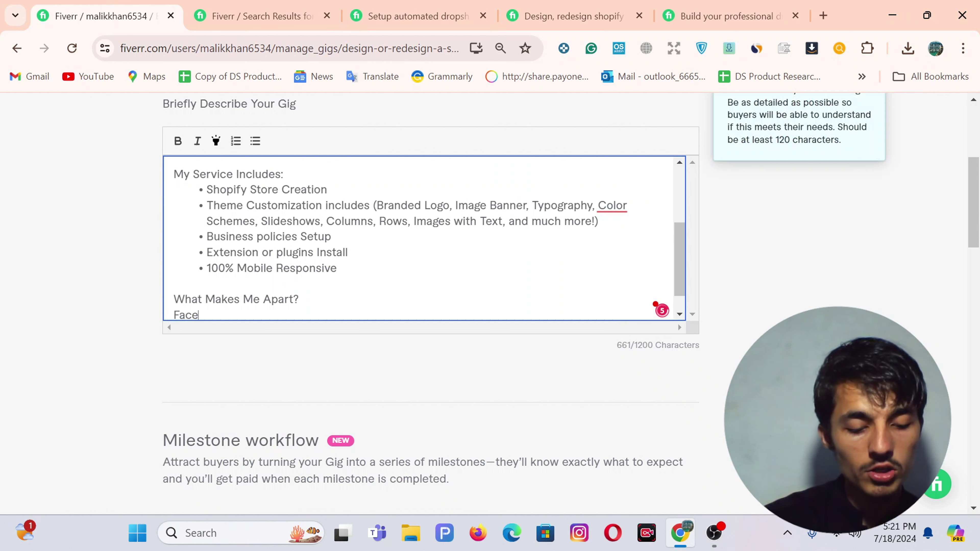
text(book )
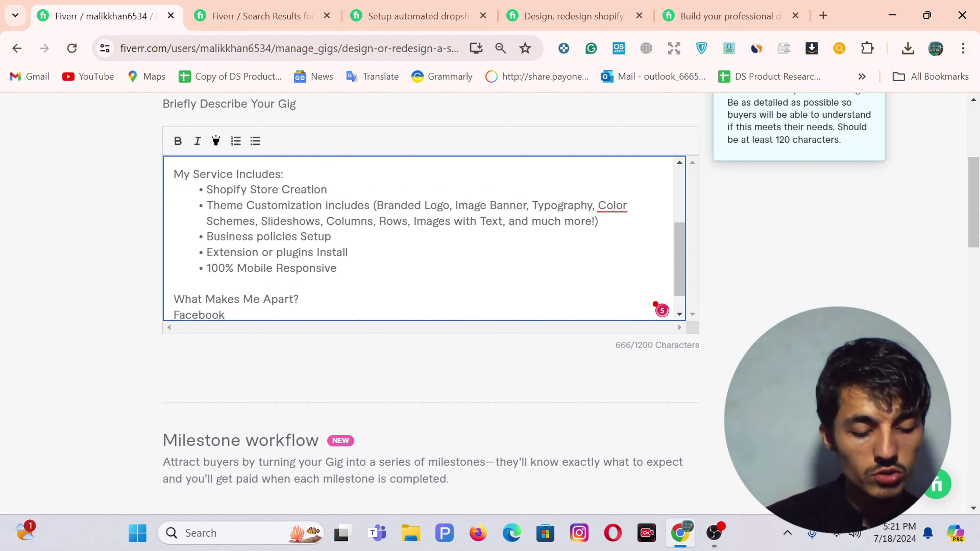
text(Ad Cas)
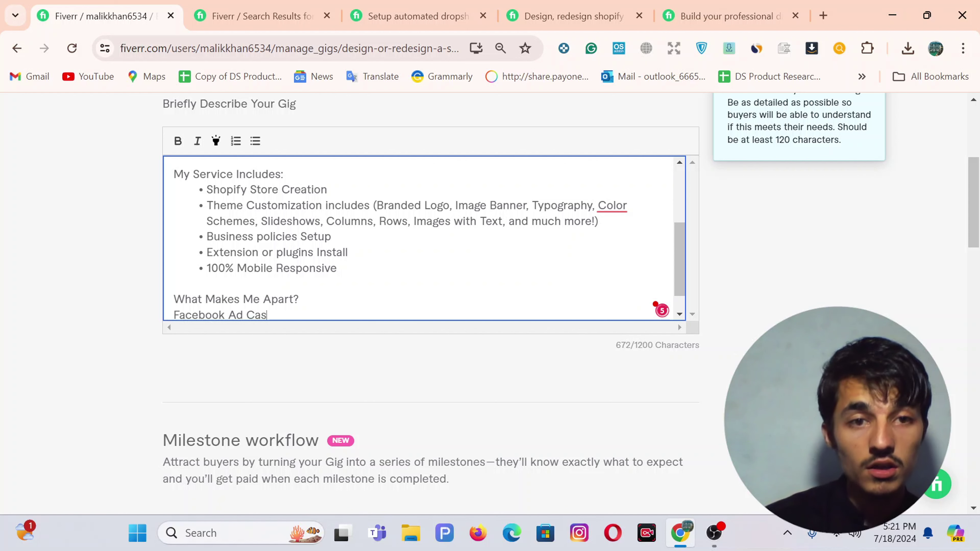
key(BackSpace)
text(s)
key(BackSpace)
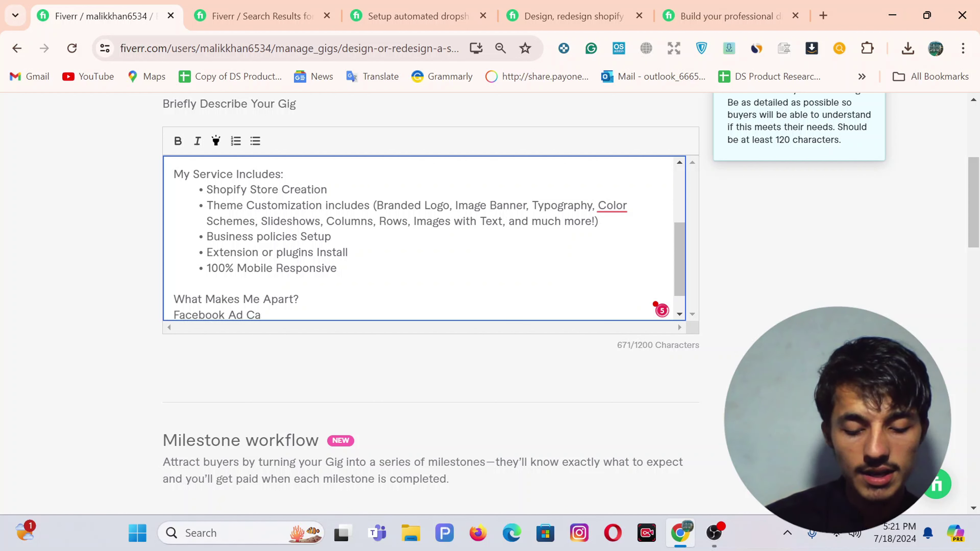
text(mpaign)
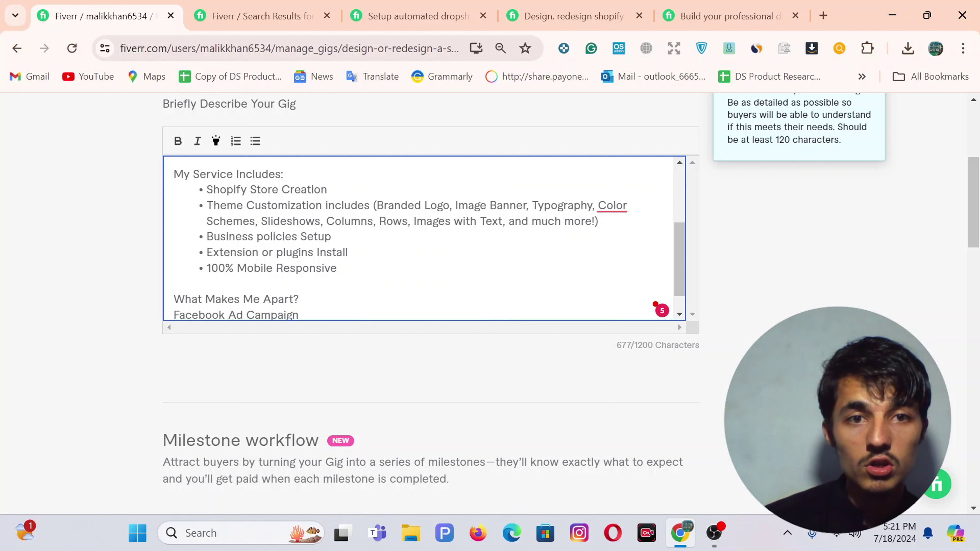
text(:)
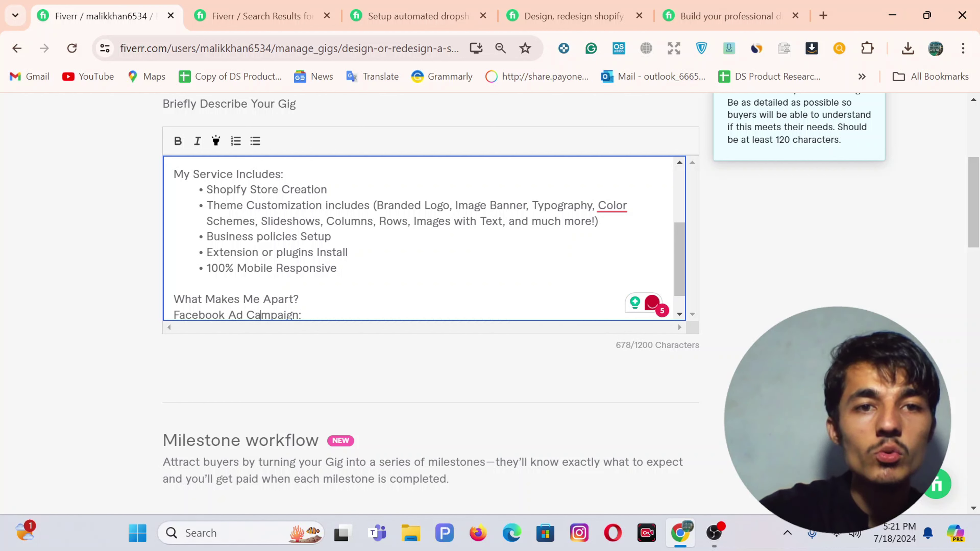
Format the "Facebook Ad Campaign:" line as a numbered list item and remove its trailing colon
double_click(260, 315)
drag(301, 297, 173, 296)
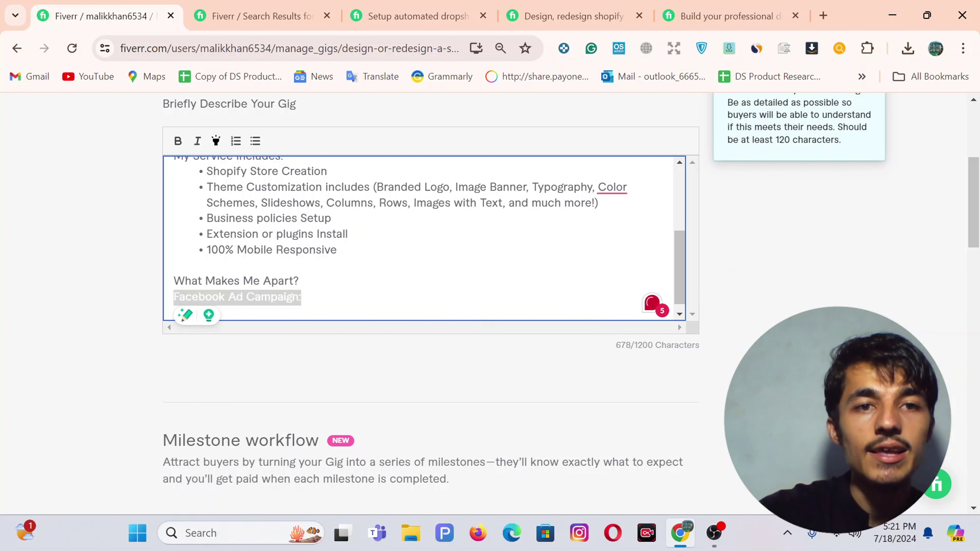
click(254, 141)
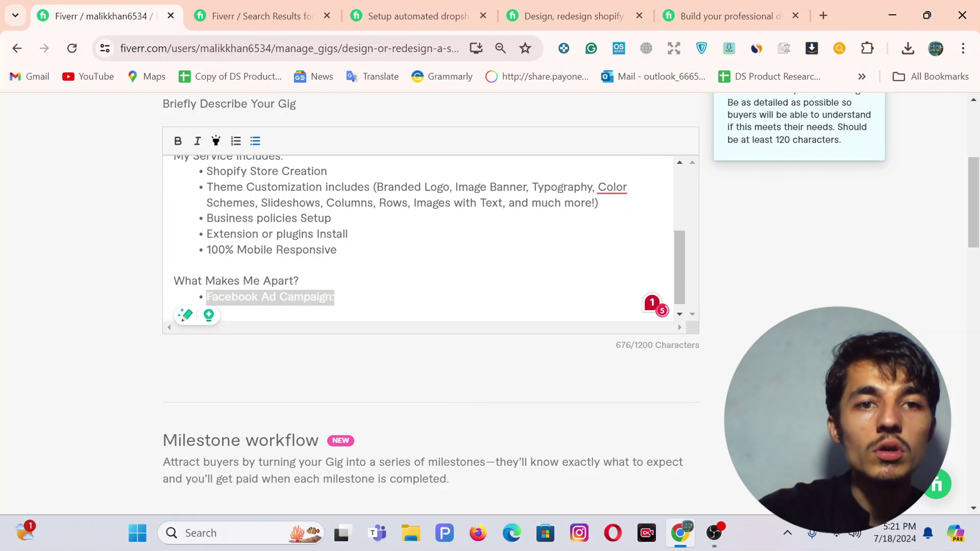
click(235, 141)
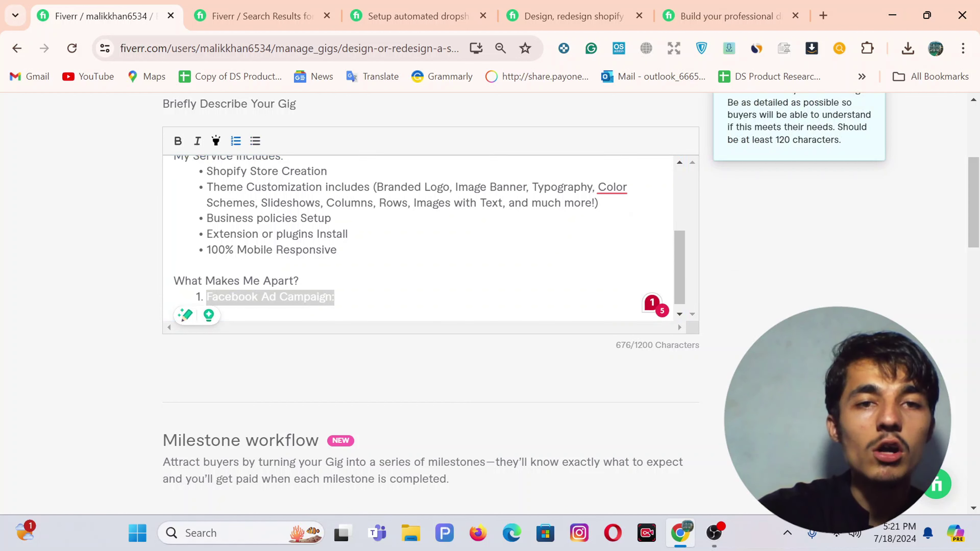
click(335, 297)
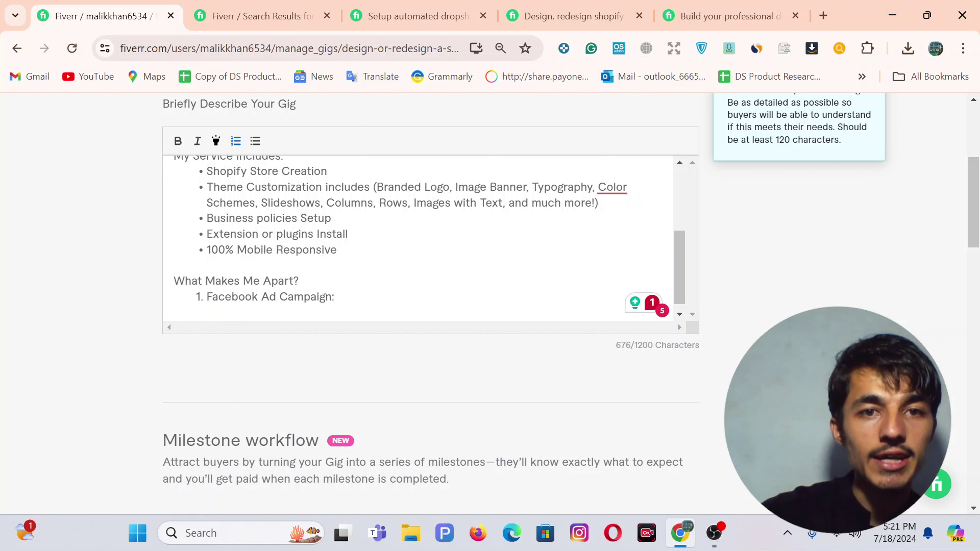
key(BackSpace)
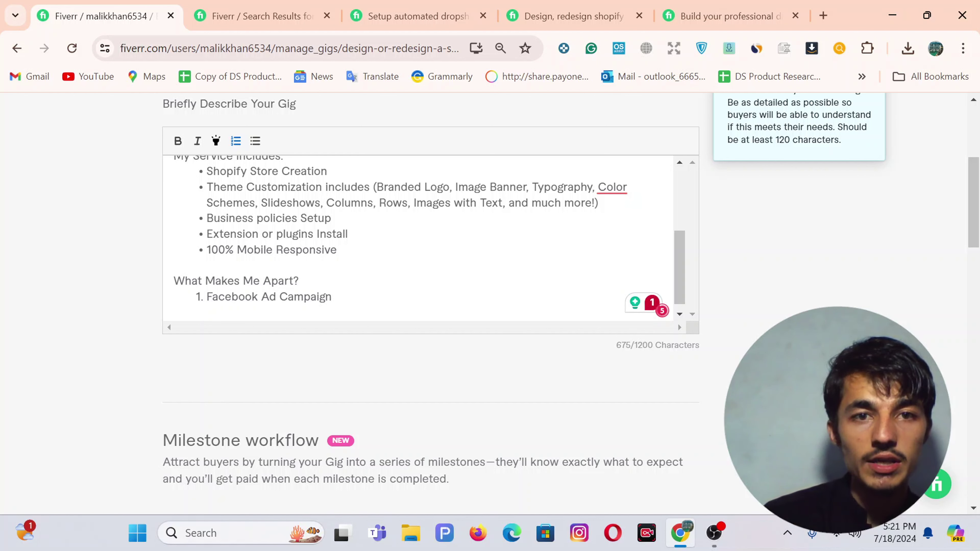
Add "24/7 Ongoing Online Support" as the second numbered item, applying the suggested capitalization of "Online"
key(Return)
text(24)
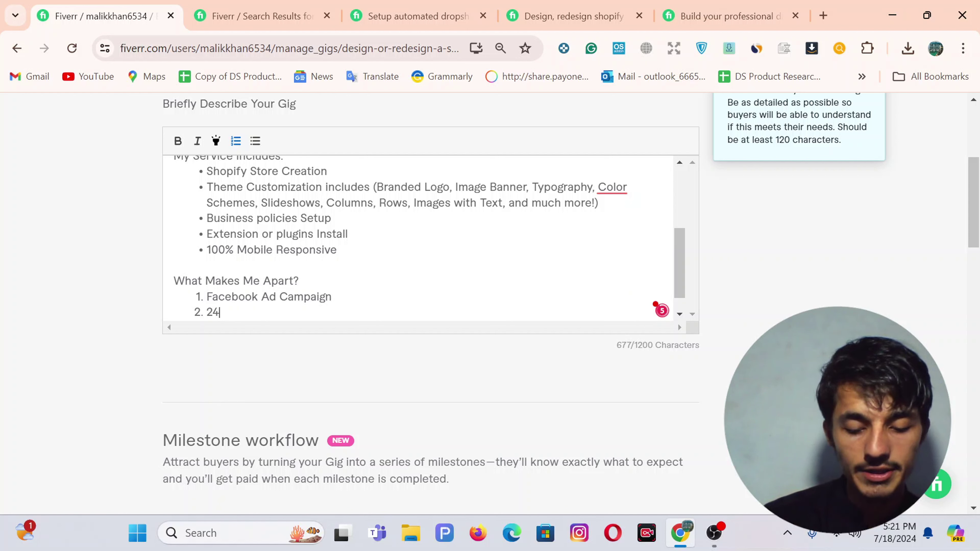
text(/7 )
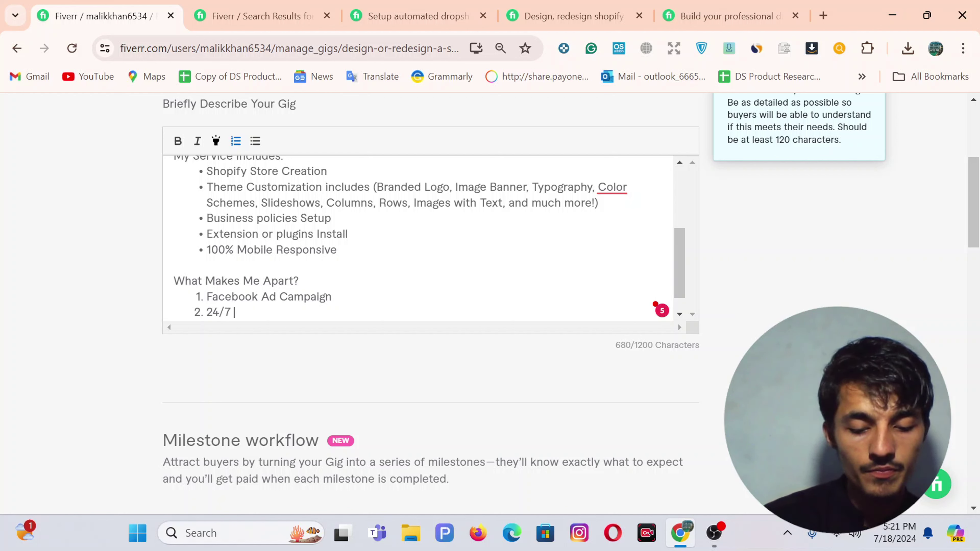
text(Ong)
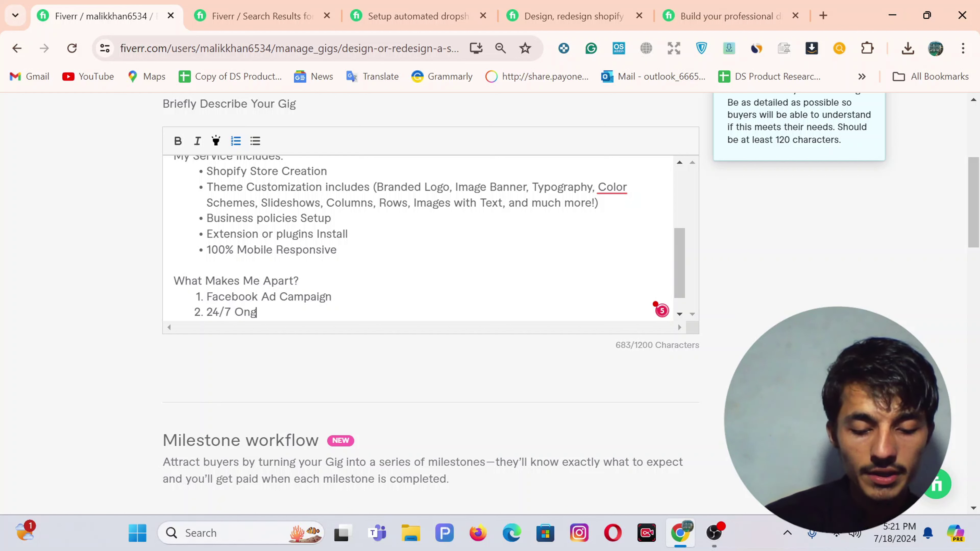
text(oing onli)
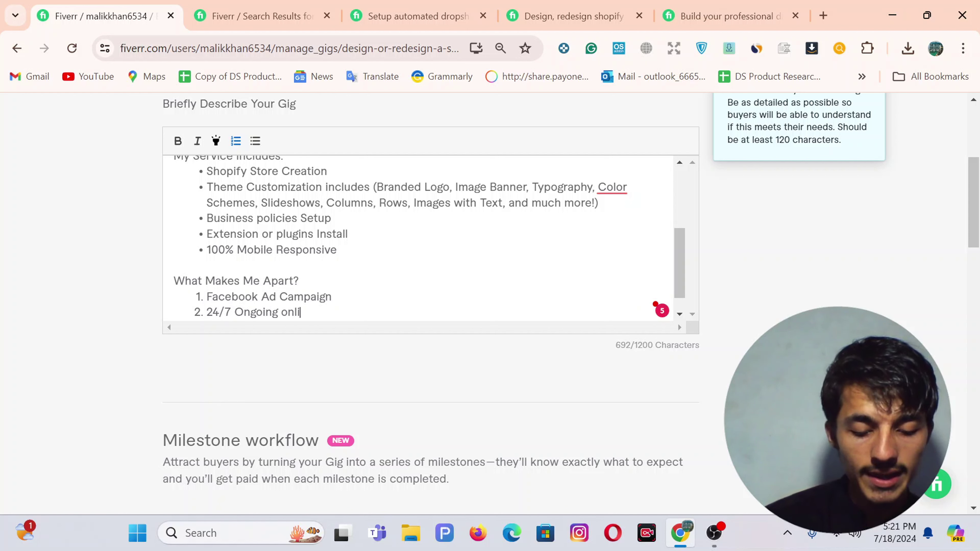
text(ne Support)
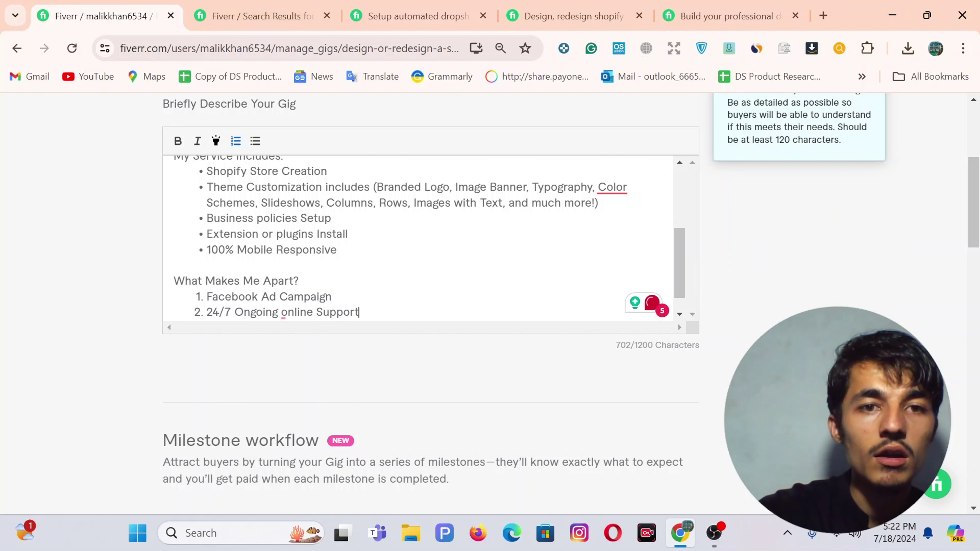
mouse_move(284, 313)
click(299, 350)
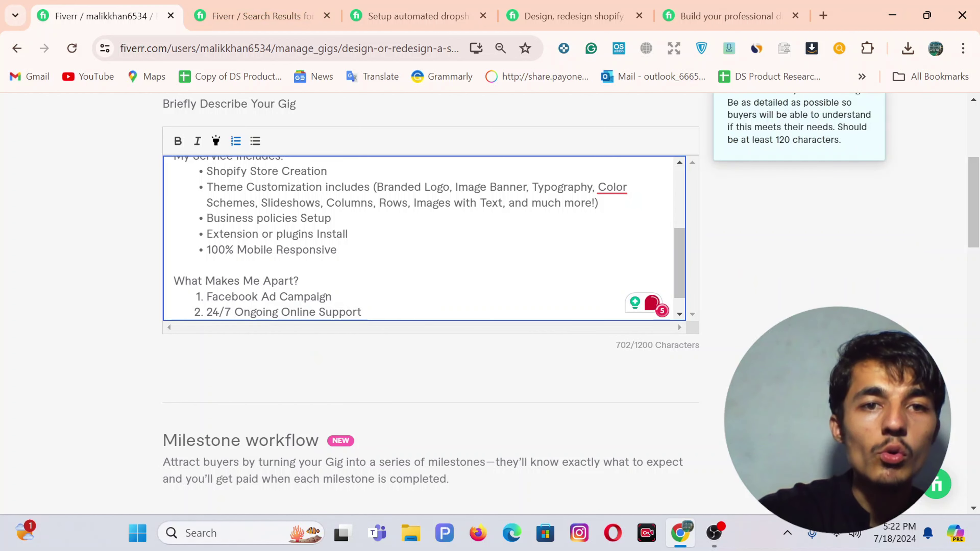
scroll(424, 237, down, 1)
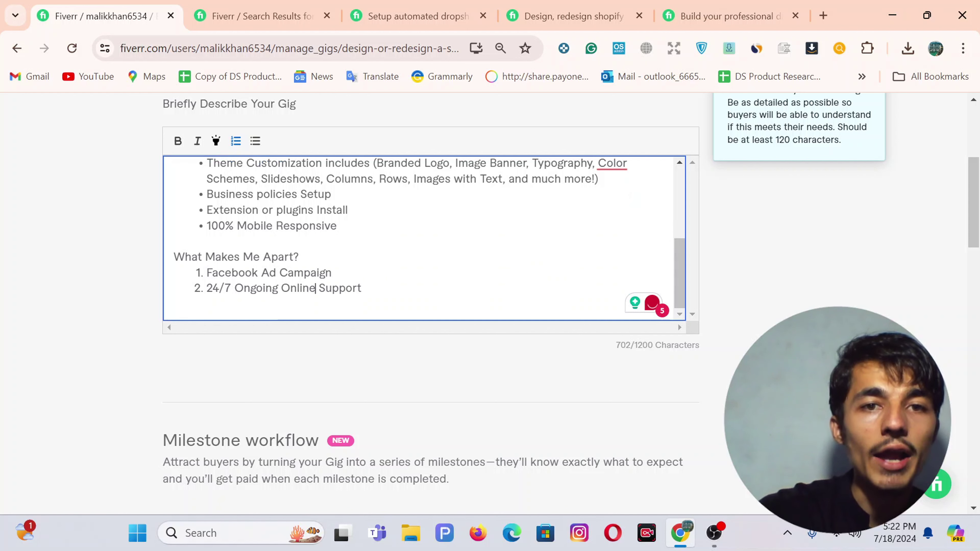
End the numbered list after "24/7 Ongoing Online Support" and start a closing line reading "If you are begaineer to Shopify business"
click(361, 288)
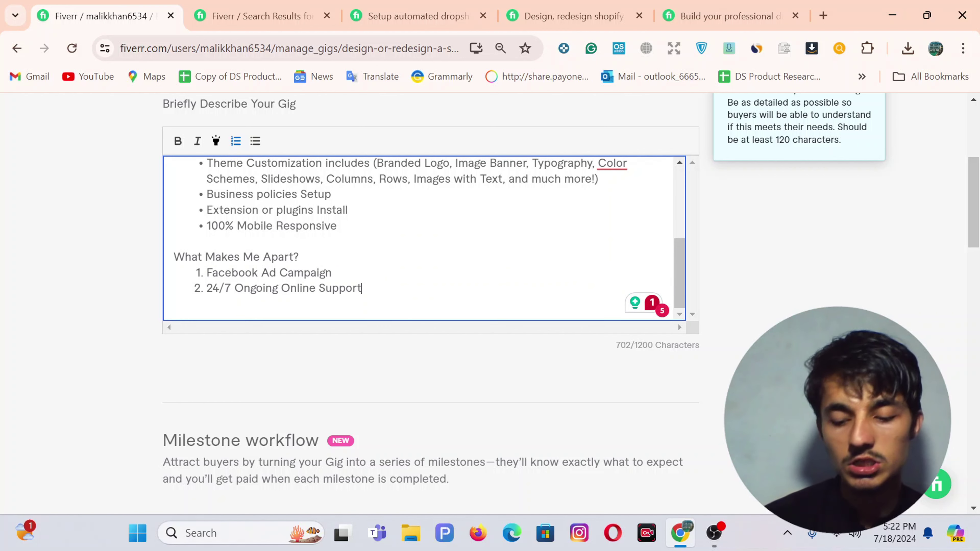
key(Return)
key(BackSpace)
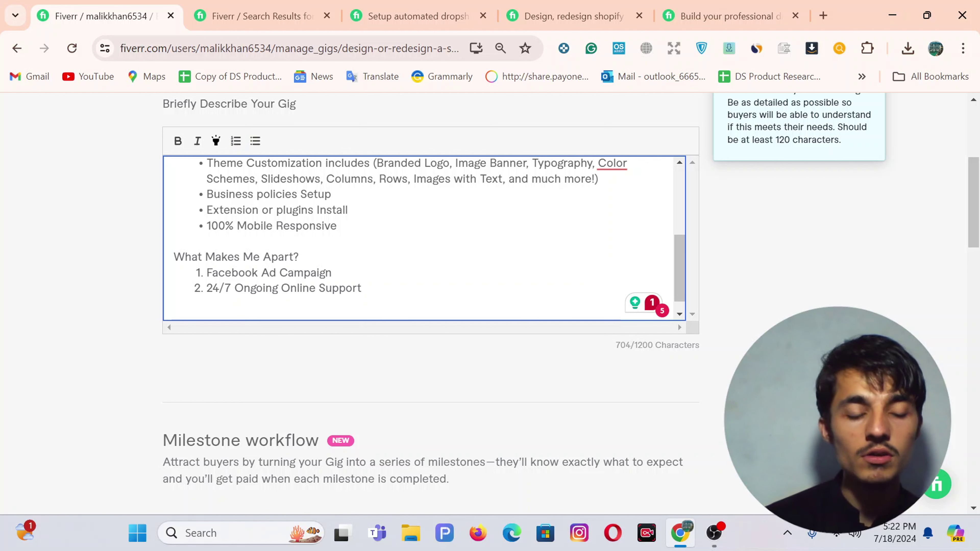
text(If)
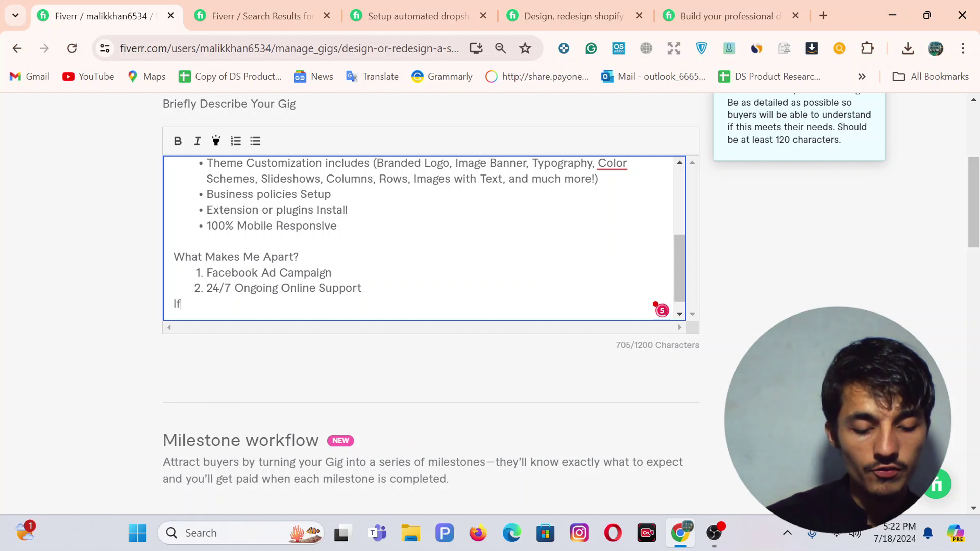
text( you )
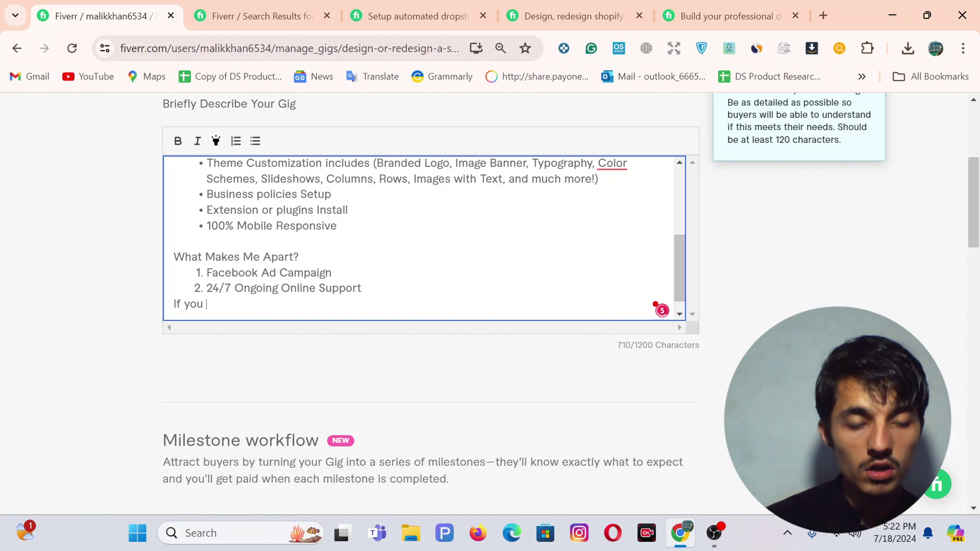
text(are bega)
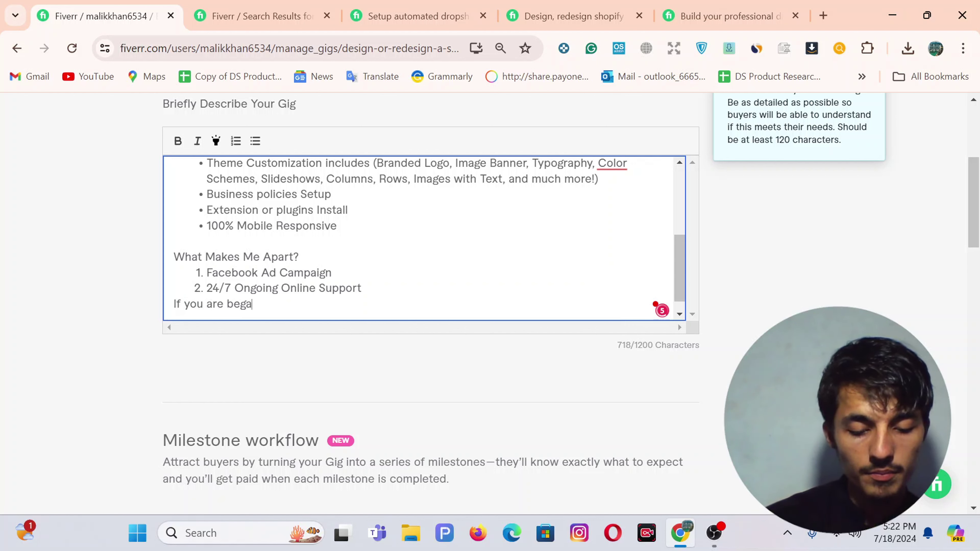
text(ineer t)
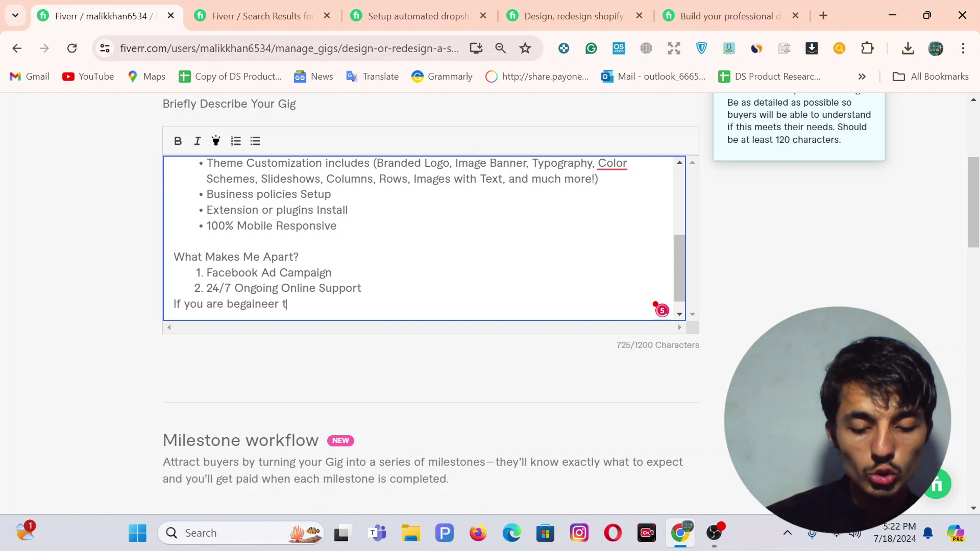
text(o Shopify)
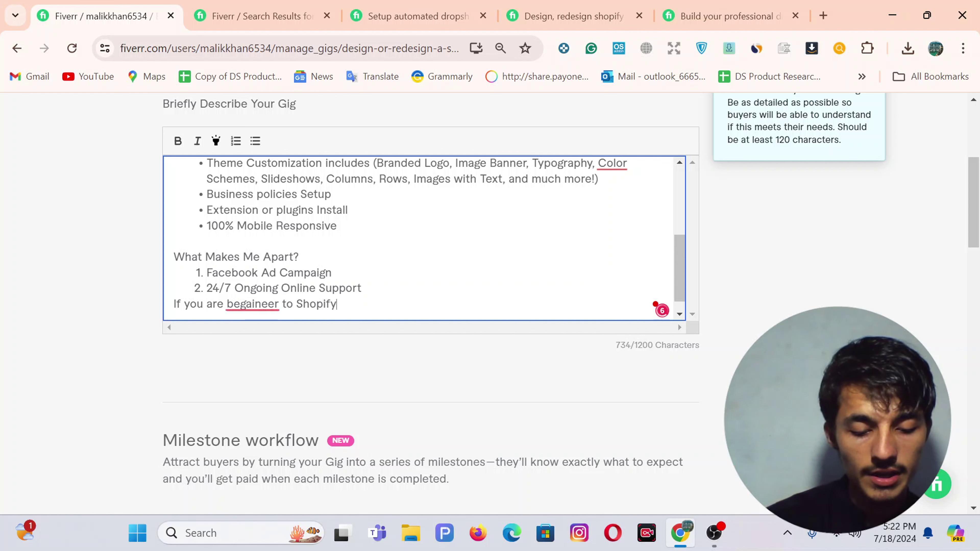
text( business)
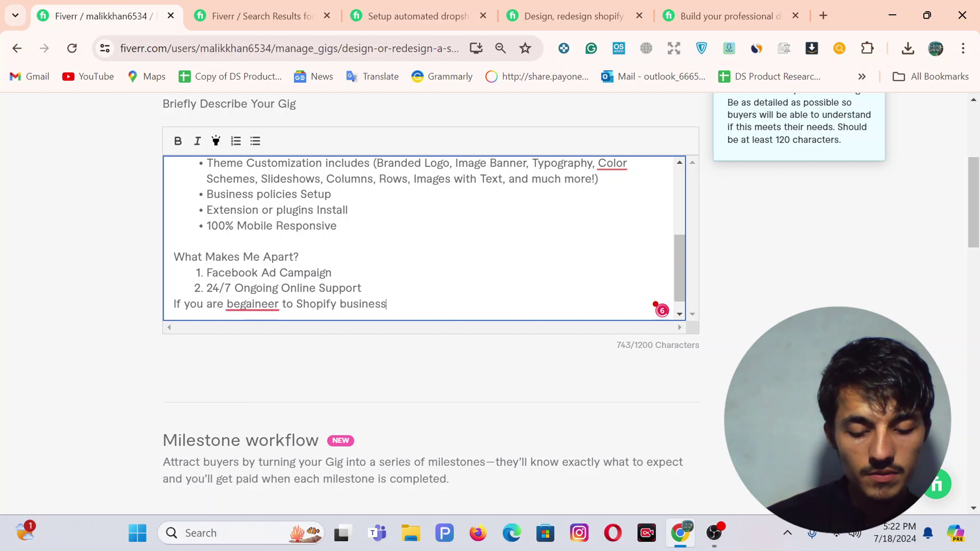
Complete the closing line with ", I am offering 10% off on your first order so lets get started today!"
text(, I am o)
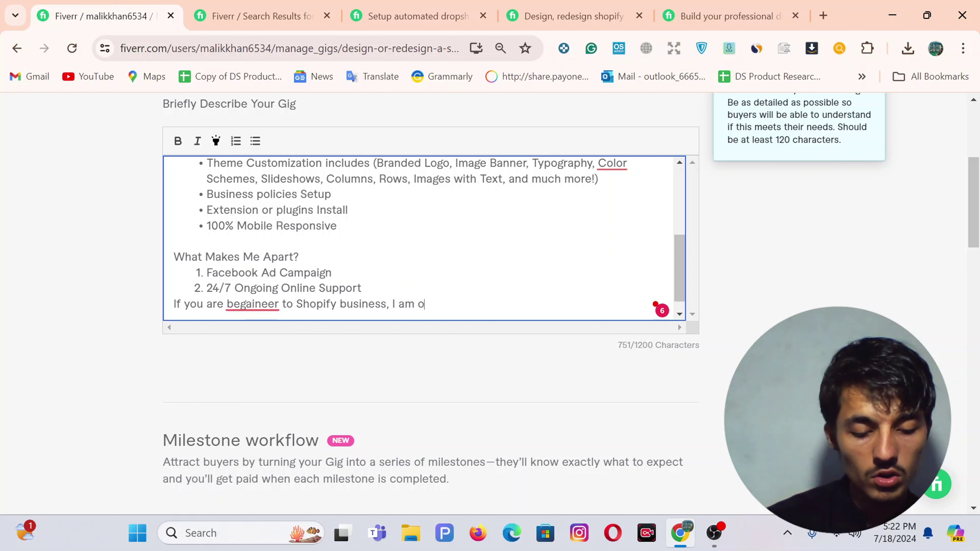
text(ffering )
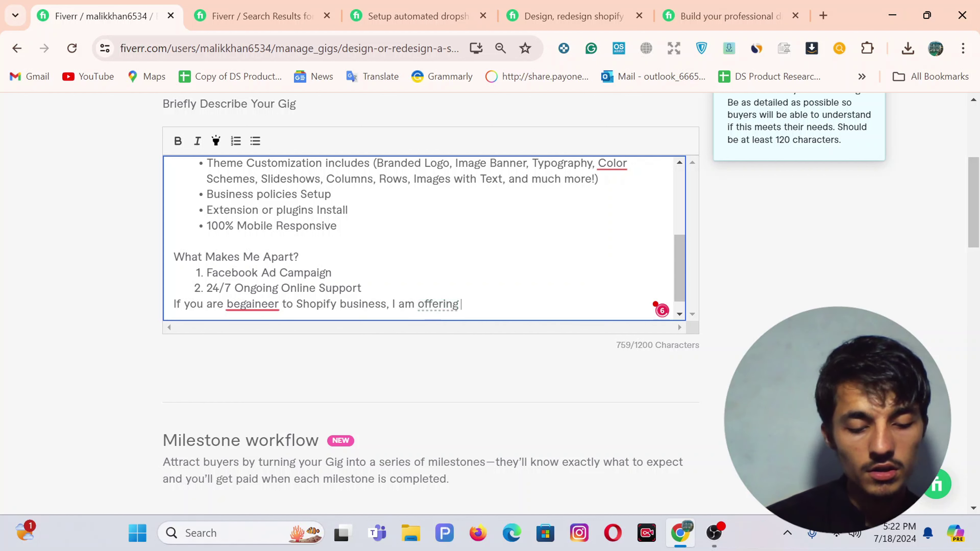
text(10%)
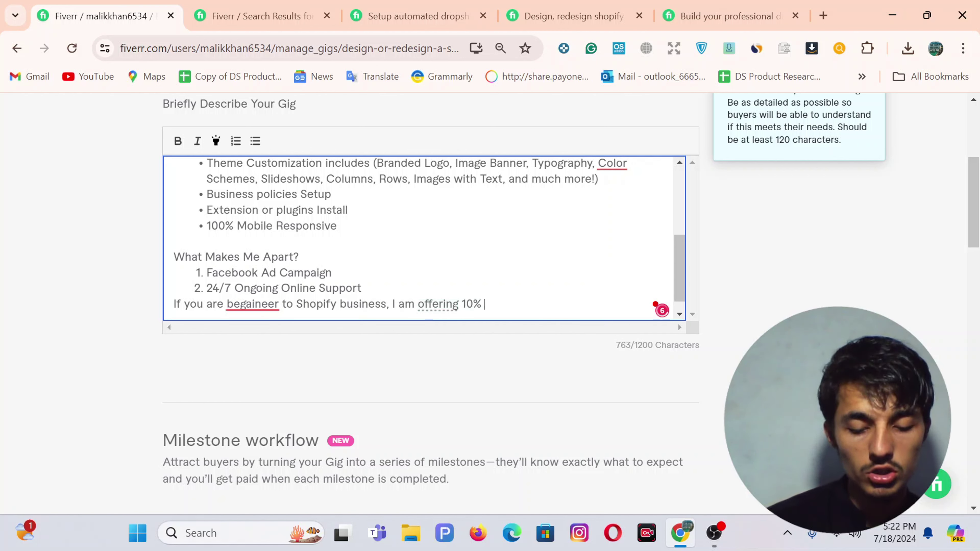
text( off)
text( on)
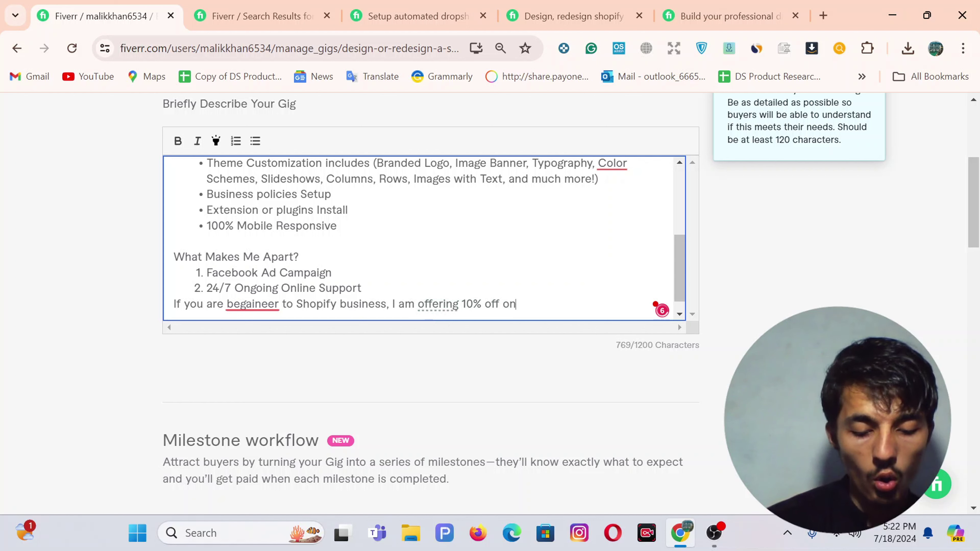
text( your first)
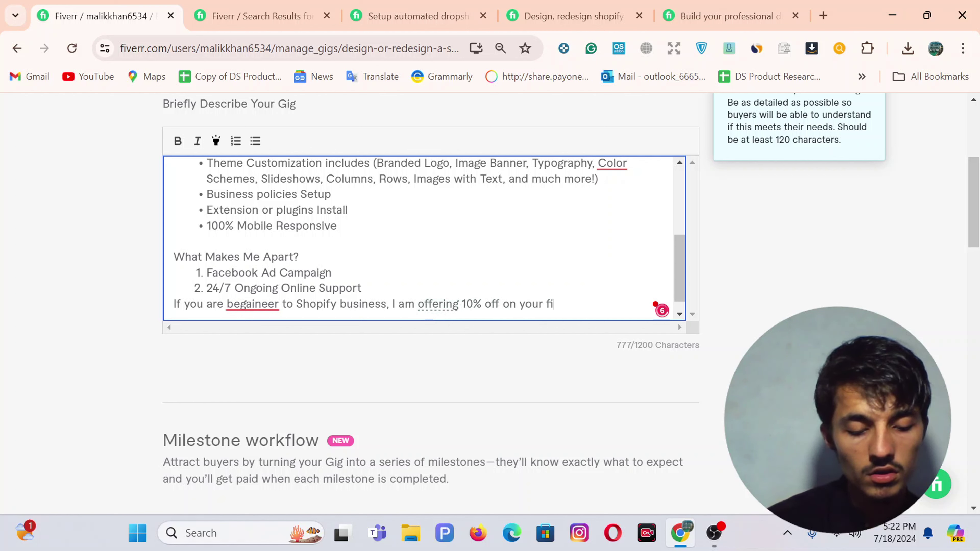
text( orde)
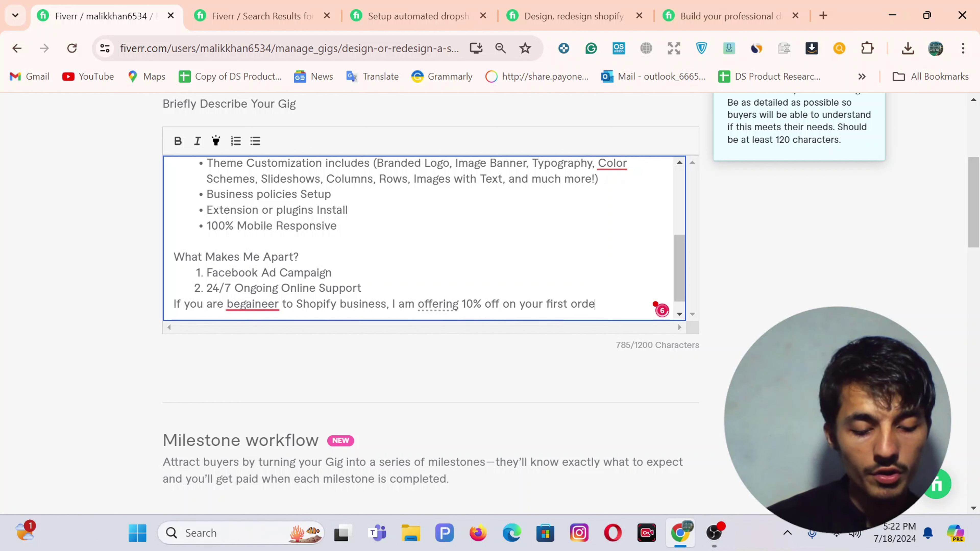
text(r so lets)
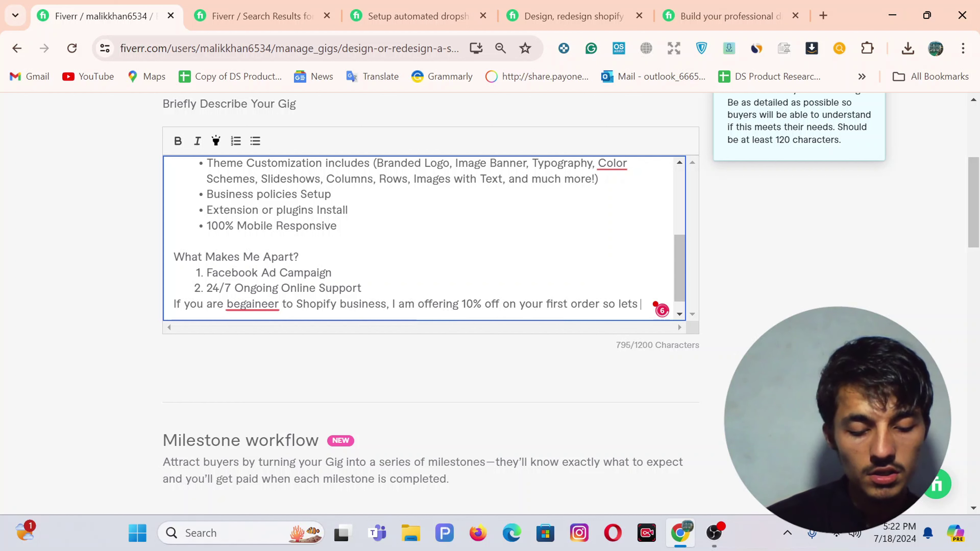
text( get start)
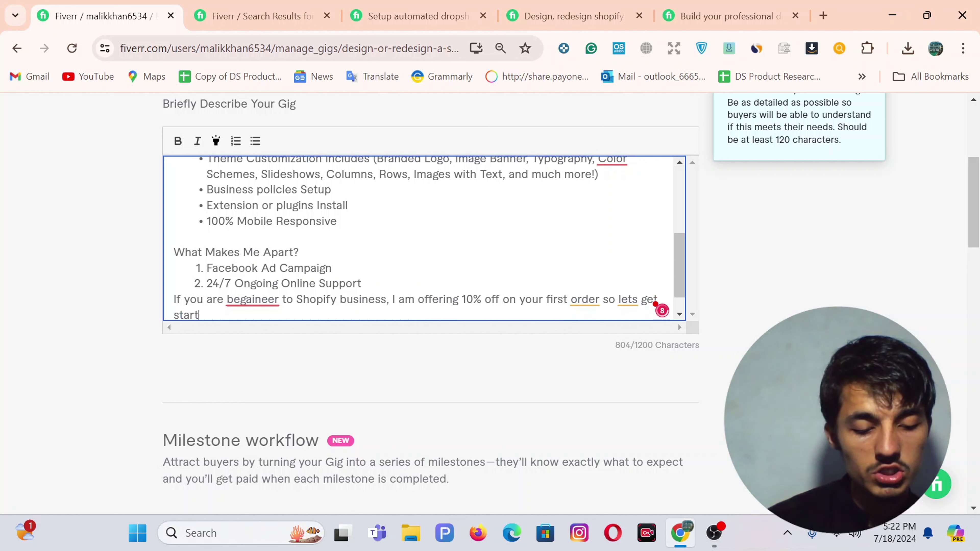
text(ed to)
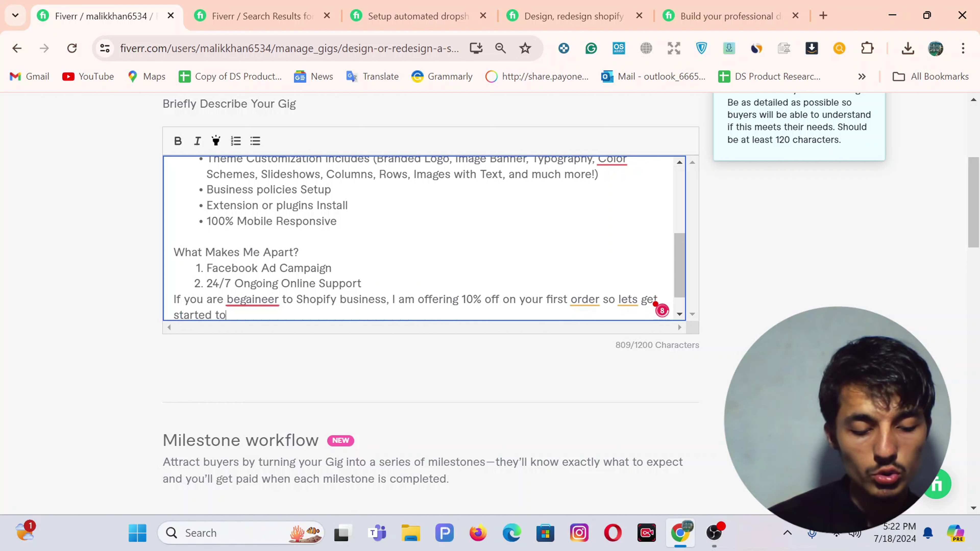
text(day!)
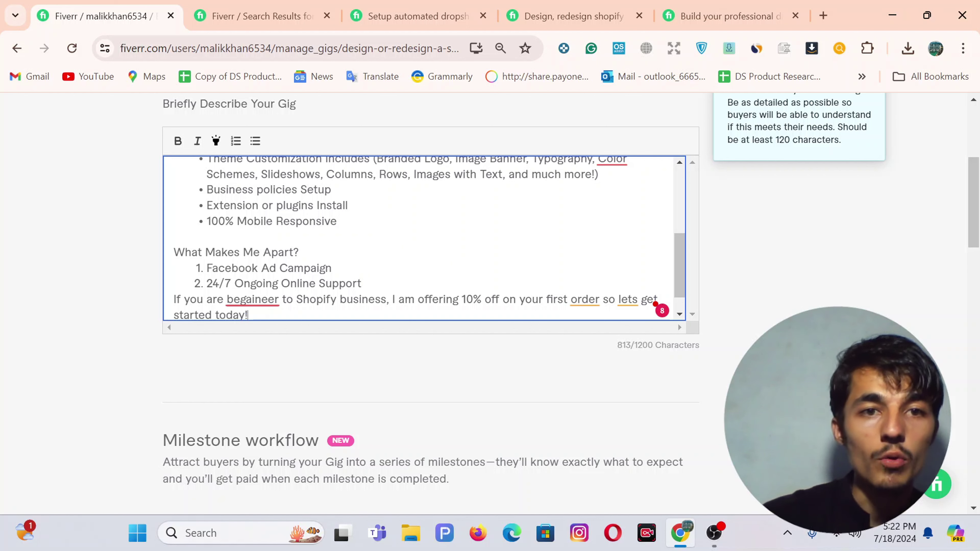
Correct "begaineer" to "beginner" and insert a blank line between the numbered list and the closing offer
click(253, 299)
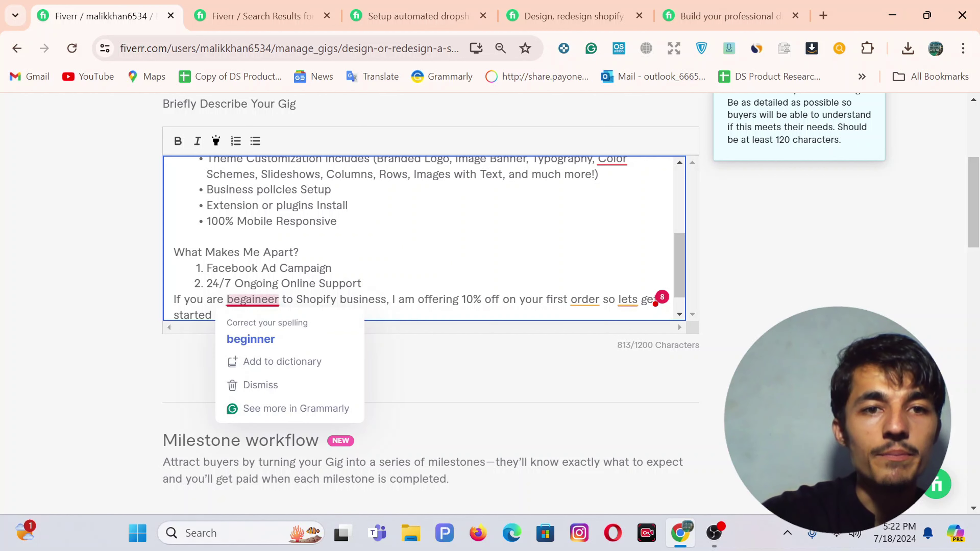
click(270, 336)
key(Up)
key(End)
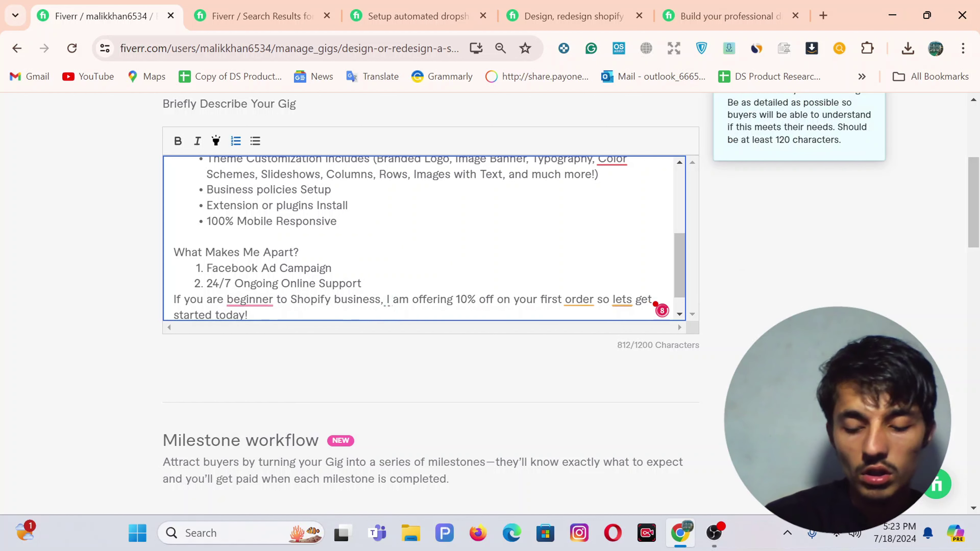
key(Return)
key(Return)
scroll(424, 238, down, 1)
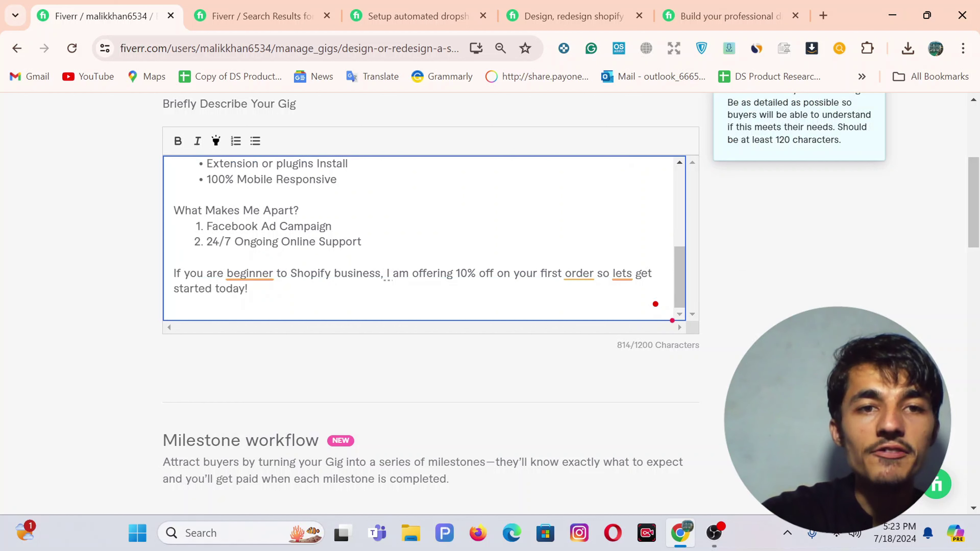
Apply the suggested corrections "a beginner", "order," and "let's" in the closing offer, and leave a blank line below it
click(249, 272)
click(258, 312)
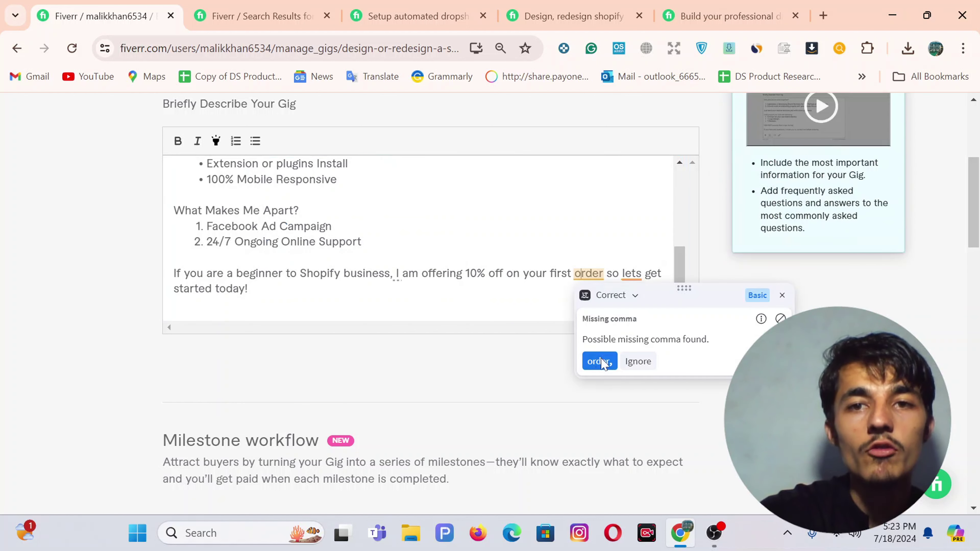
click(597, 361)
click(632, 273)
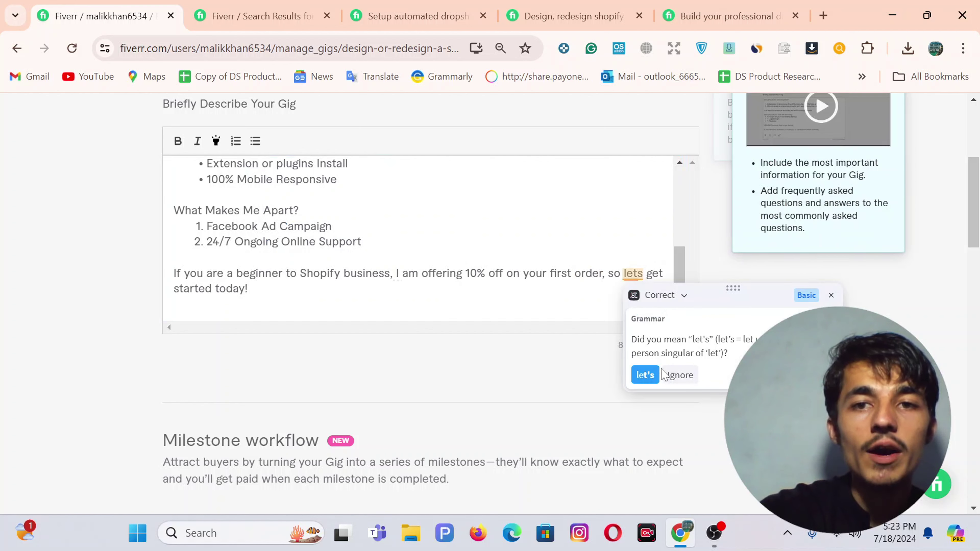
click(646, 374)
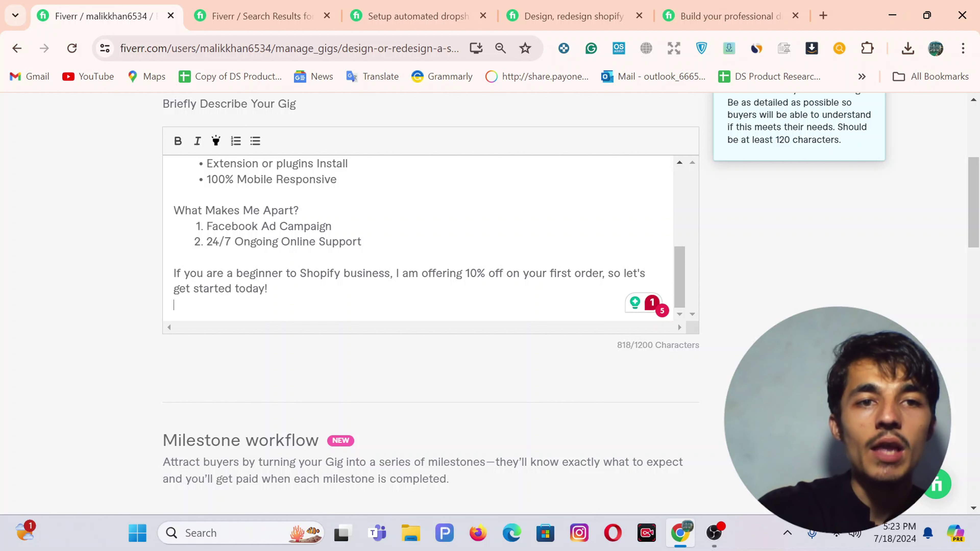
key(Return)
key(Return)
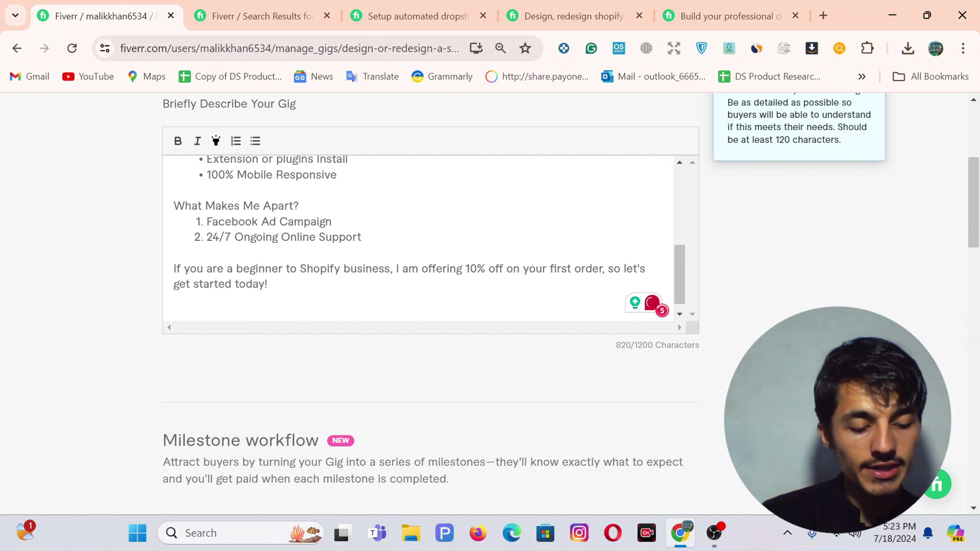
text(XC)
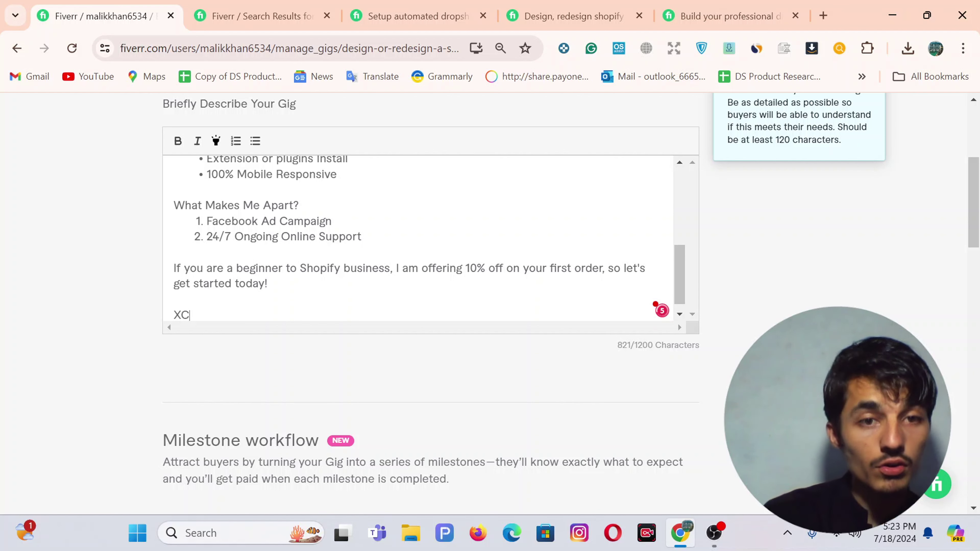
key(BackSpace)
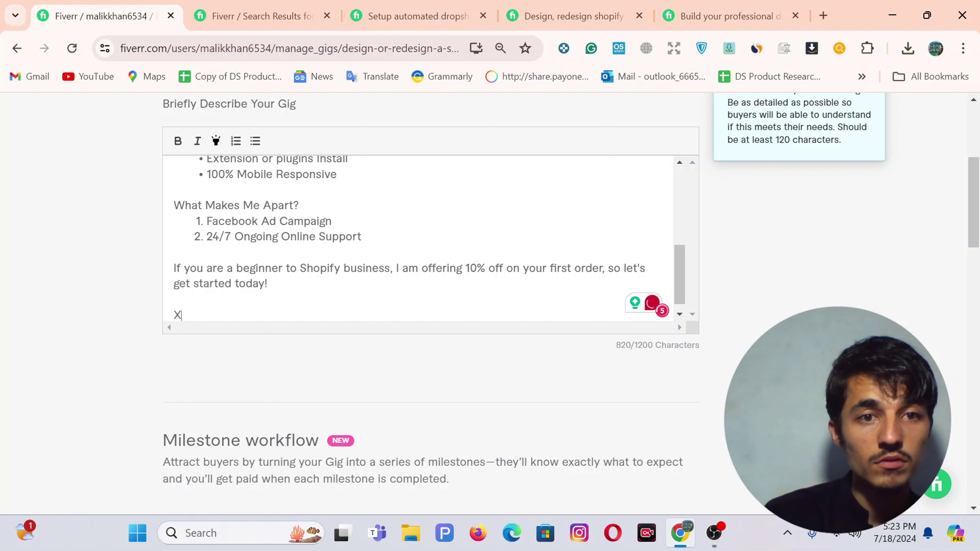
key(BackSpace)
text(cREATE)
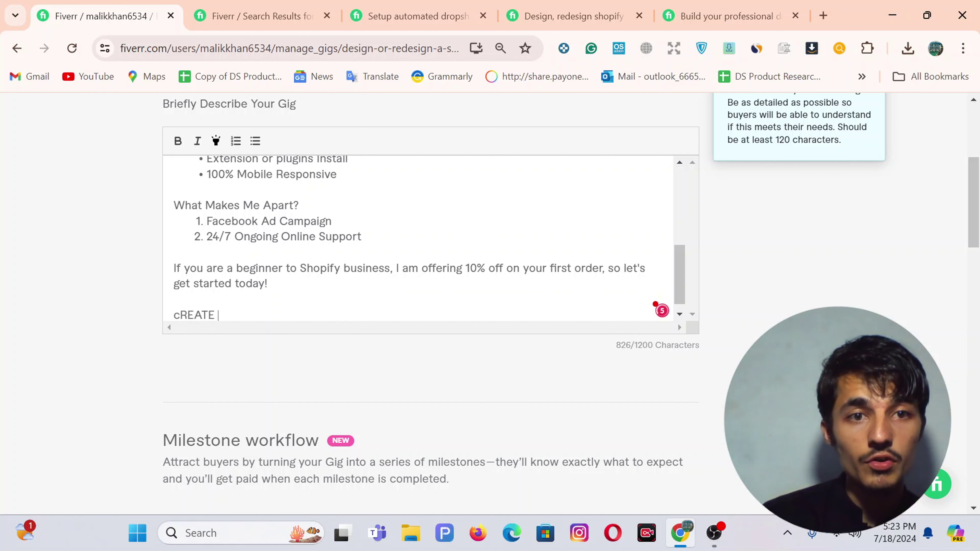
key(BackSpace)
key(BackSpace)
key(BackSpace)
key(BackSpace)
key(BackSpace)
key(BackSpace)
key(BackSpace)
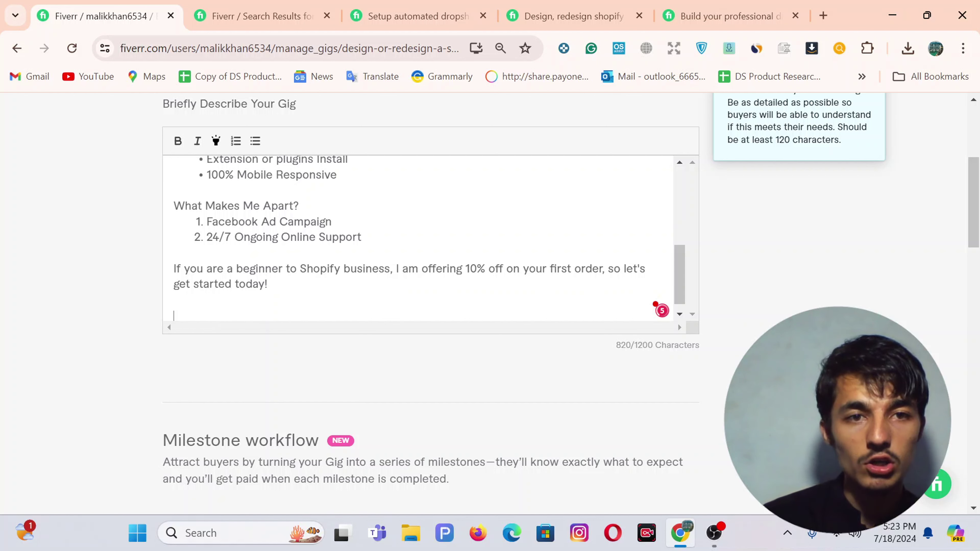
text(cREATE)
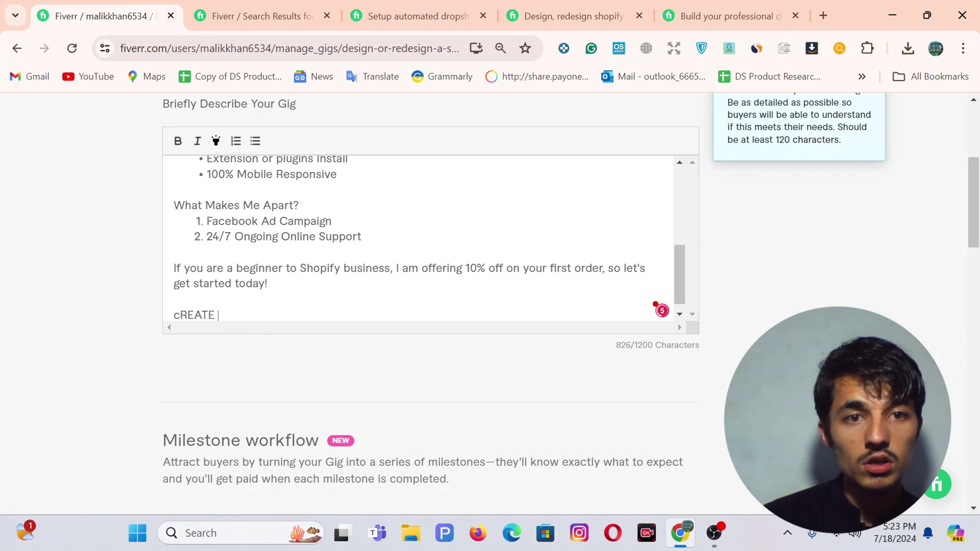
key(BackSpace)
key(BackSpace)
key(BackSpace)
key(BackSpace)
key(BackSpace)
key(BackSpace)
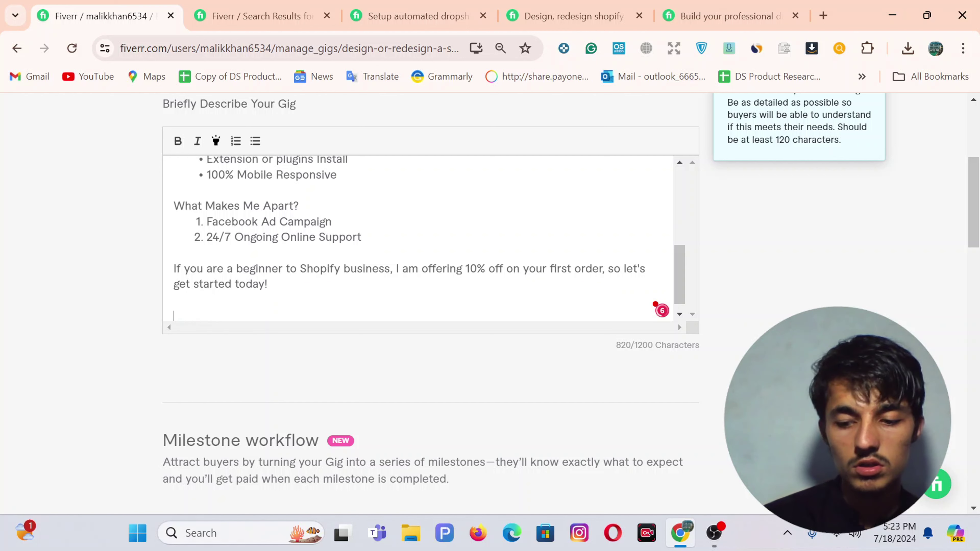
Start the final keyword line below the closing offer with "Create Dropshipping Shopify Store ||"
text(Create)
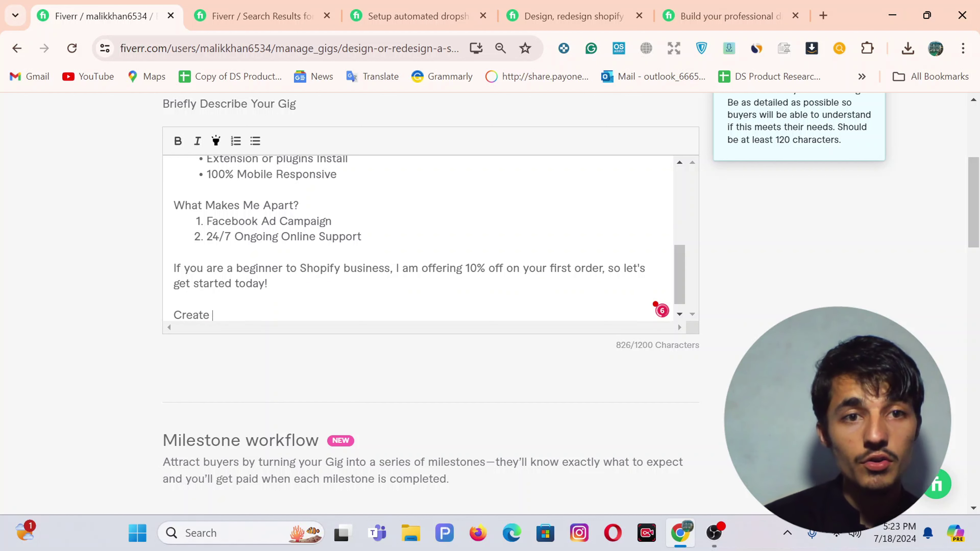
text( Drops)
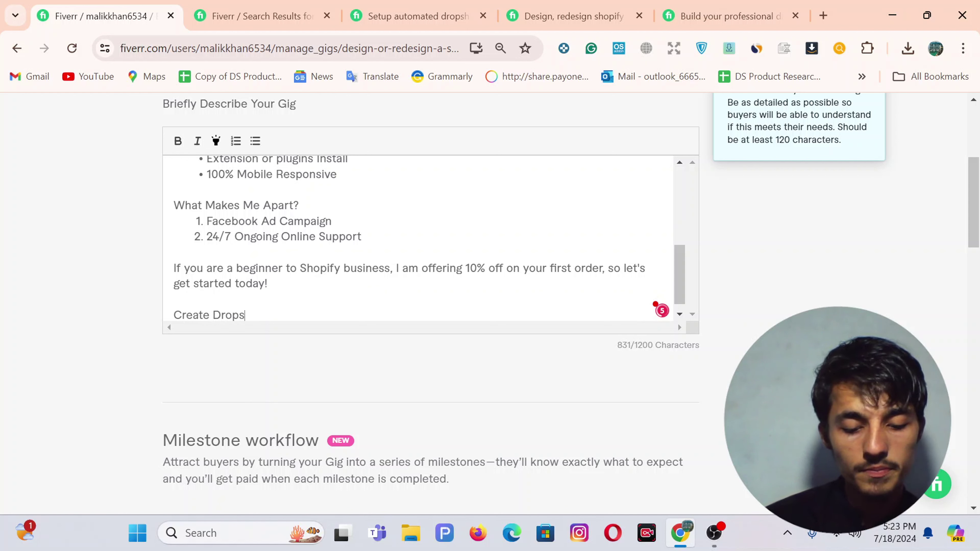
text(hipping S)
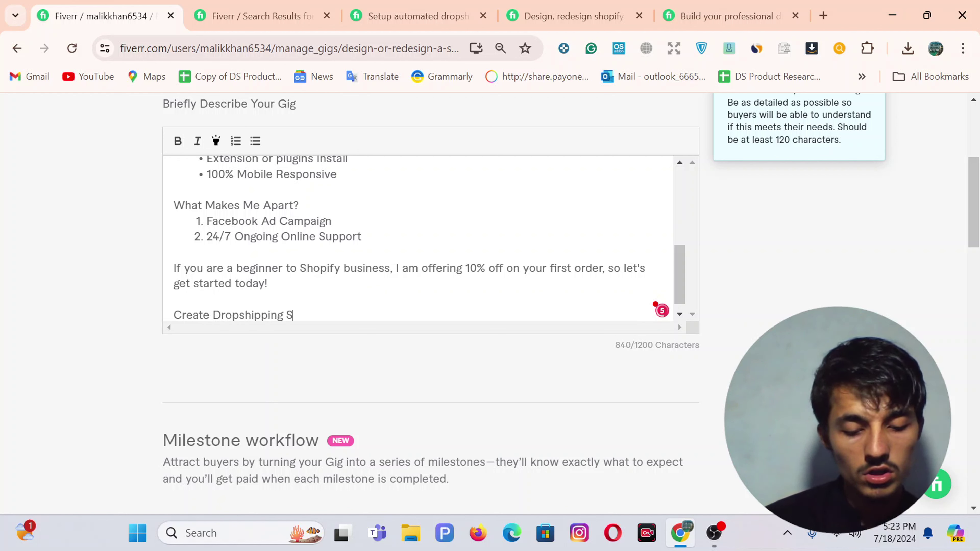
text(hopify )
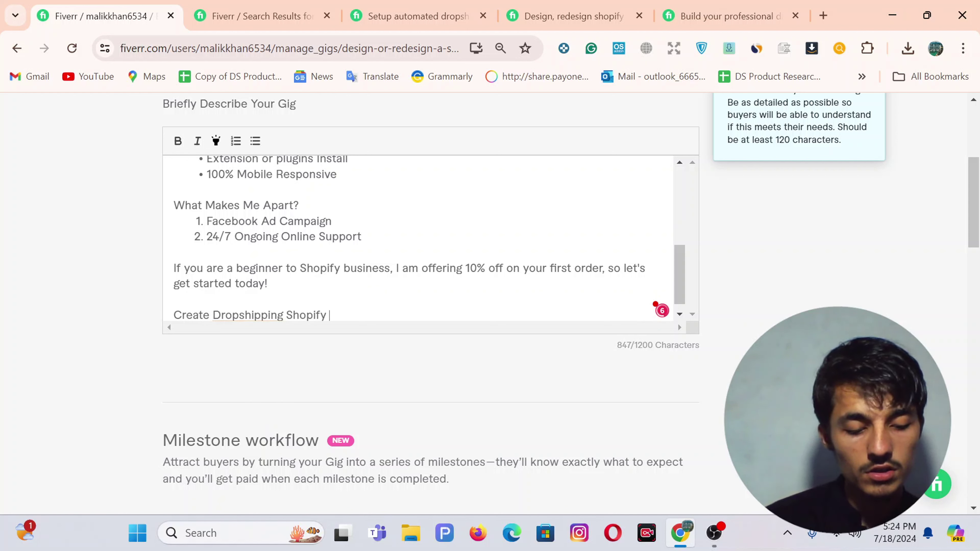
text(Store)
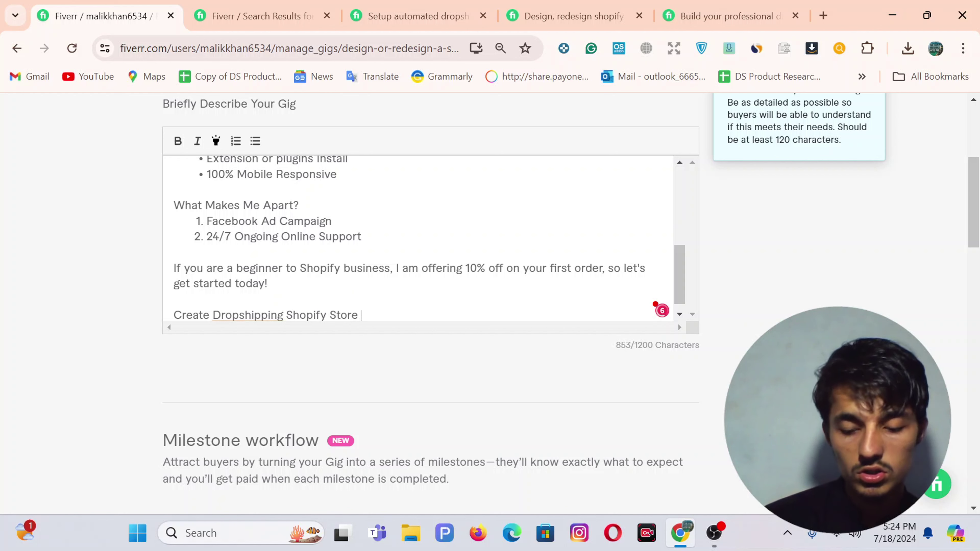
text( || )
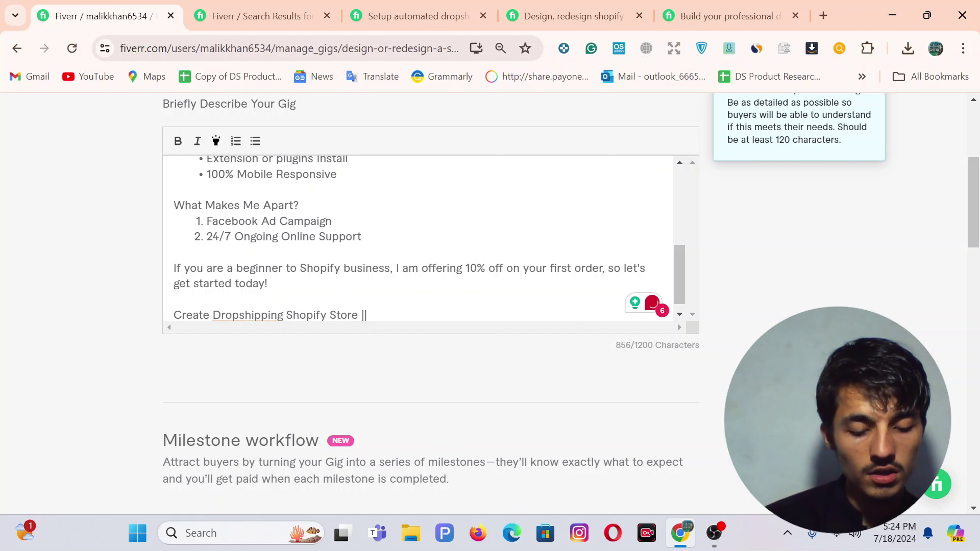
text(Mkae)
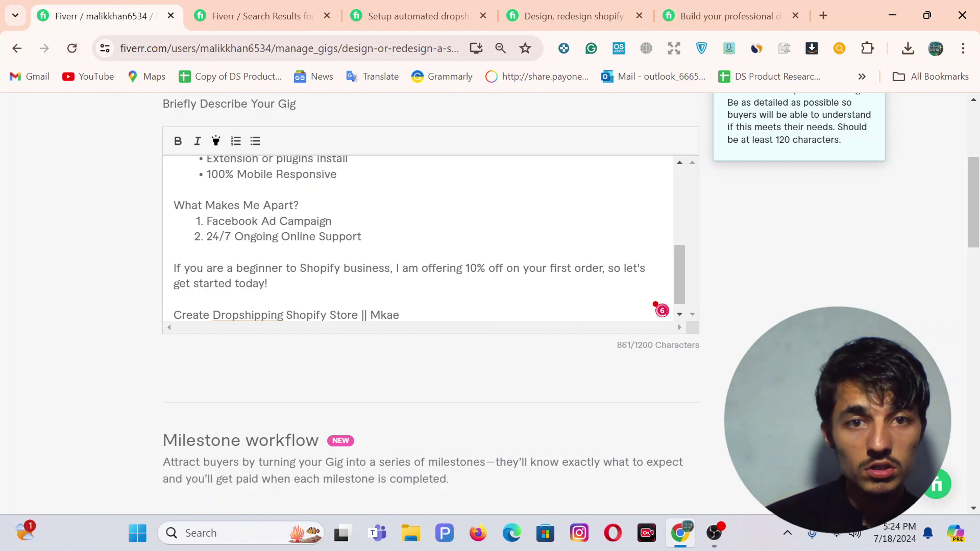
key(BackSpace)
key(BackSpace)
key(BackSpace)
text(AKE)
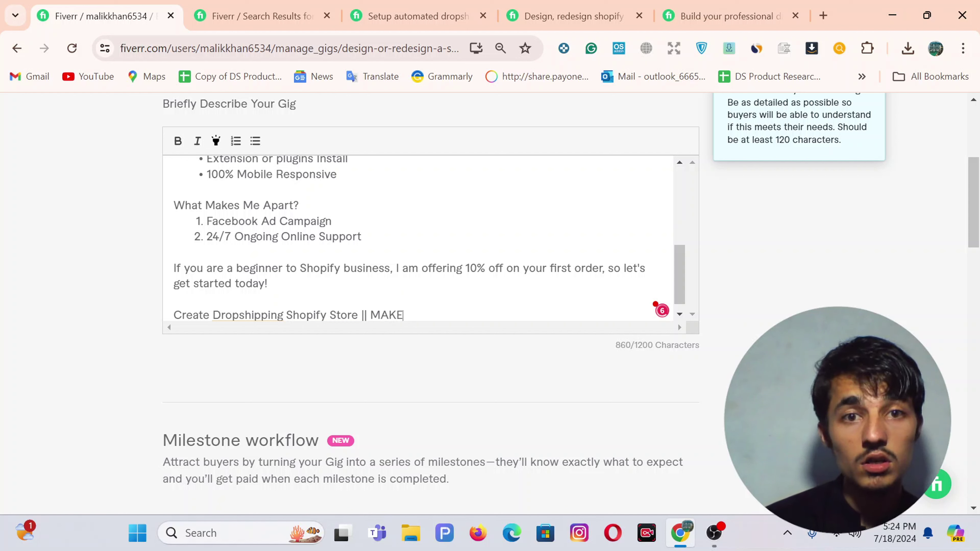
key(BackSpace)
key(BackSpace)
key(BackSpace)
key(BackSpace)
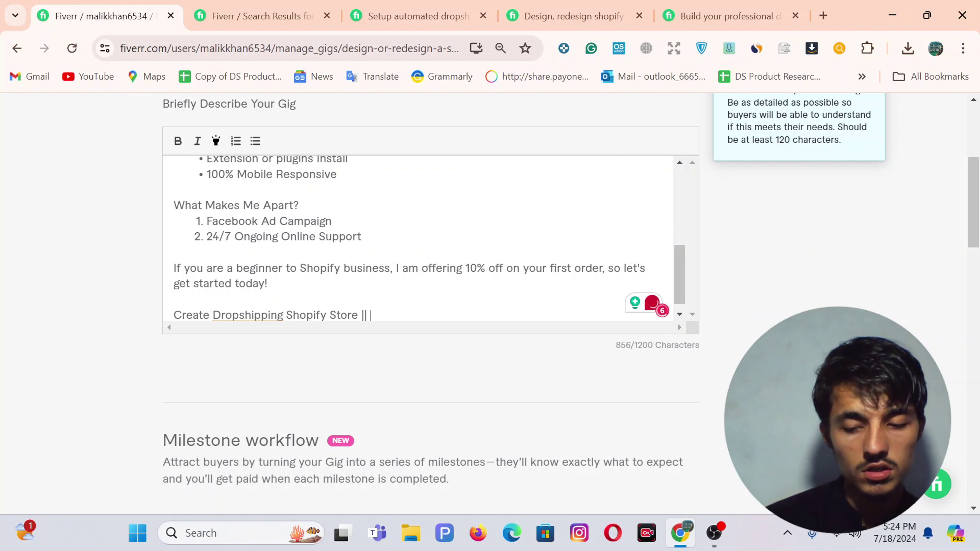
Complete the final keyword line with "Make Shopify Dropshipping Store" after the "||" separator
text(Make )
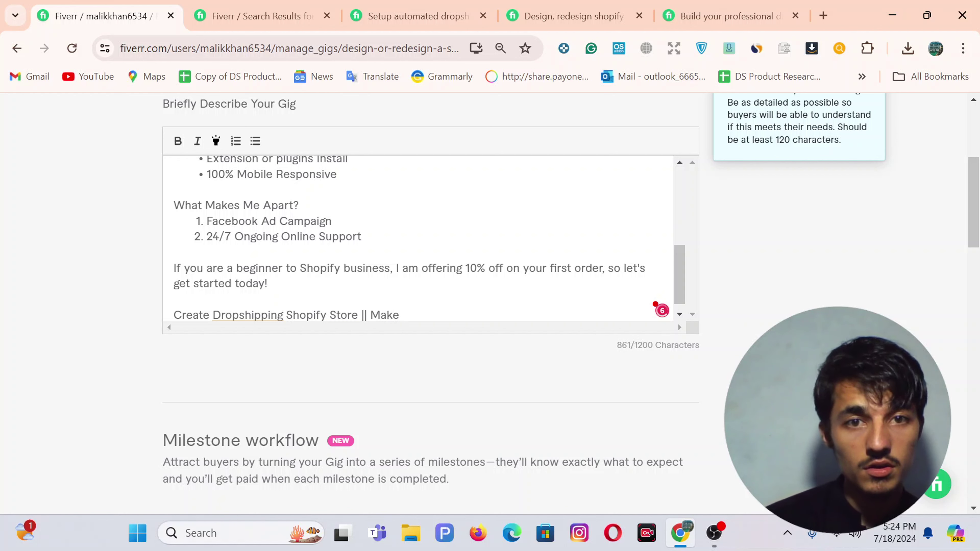
text(Shopif)
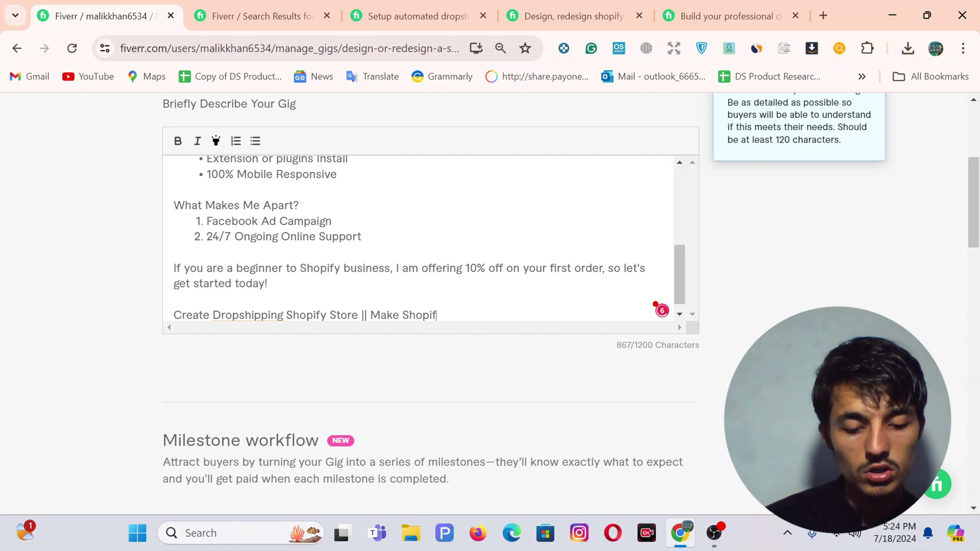
text(y Dro)
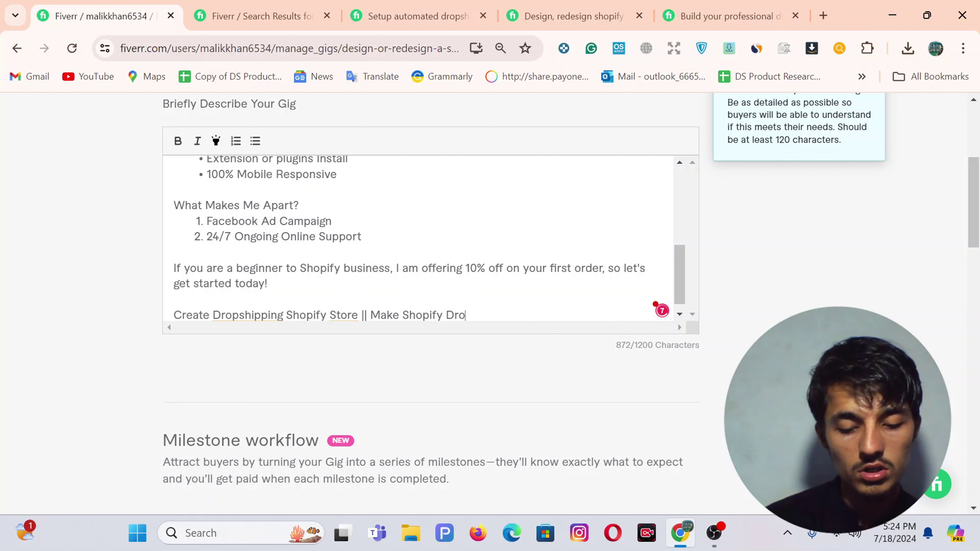
text(pshipping )
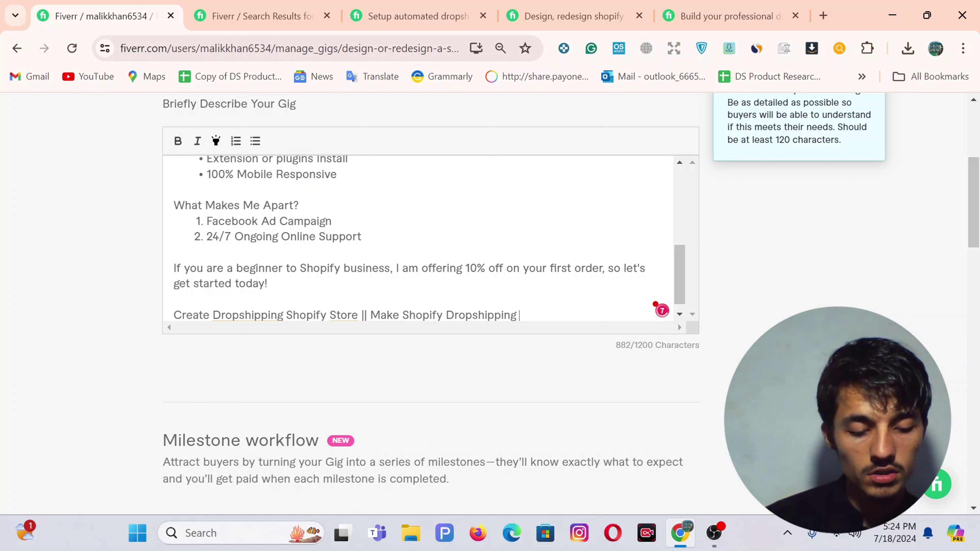
text(Store)
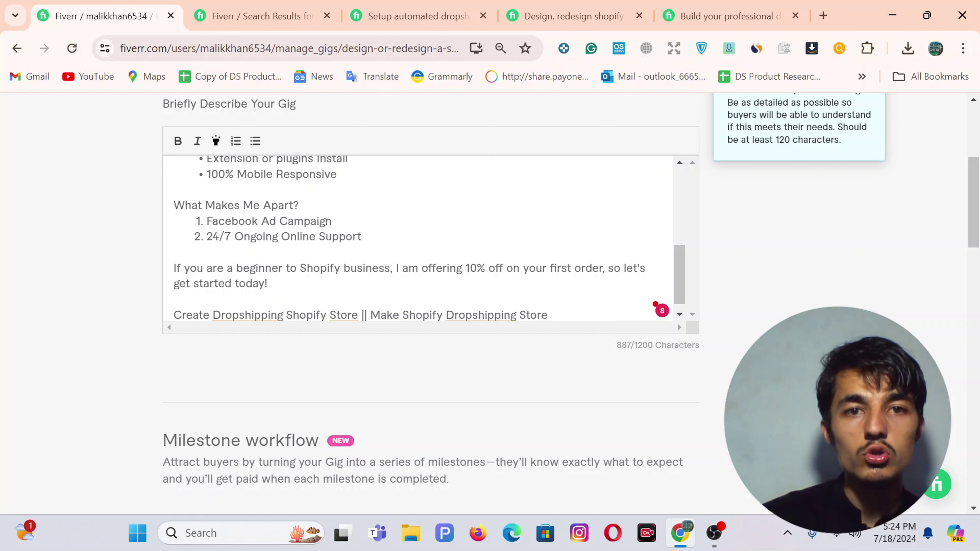
Make the final keyword line bold and highlighted, and make the opening "Design Shopify Dropshipping Website" line bold
key(shift+Home)
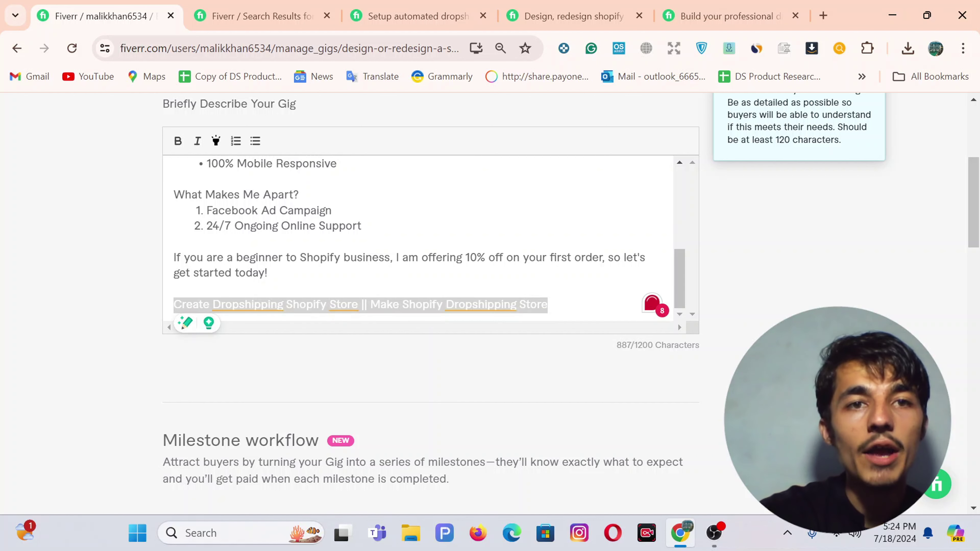
click(177, 141)
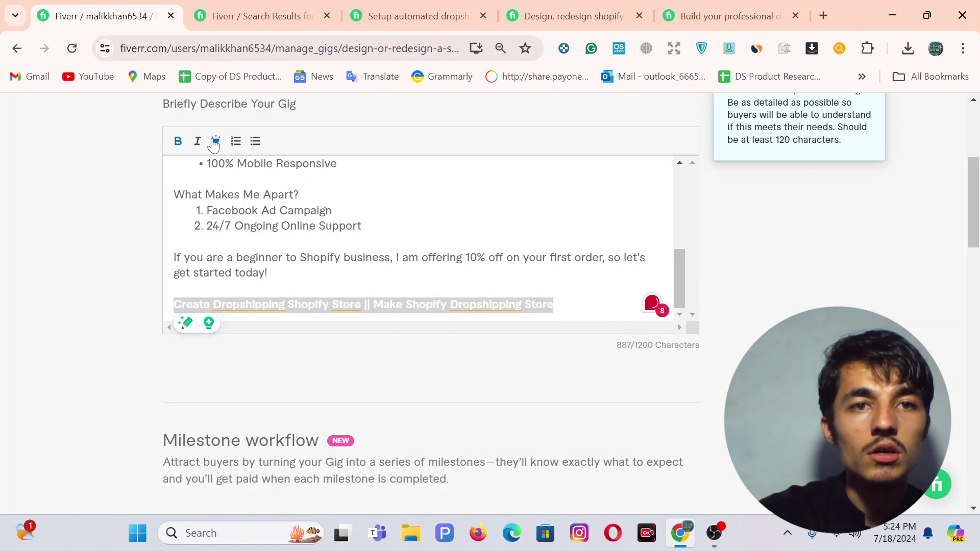
scroll(208, 287, up, 10)
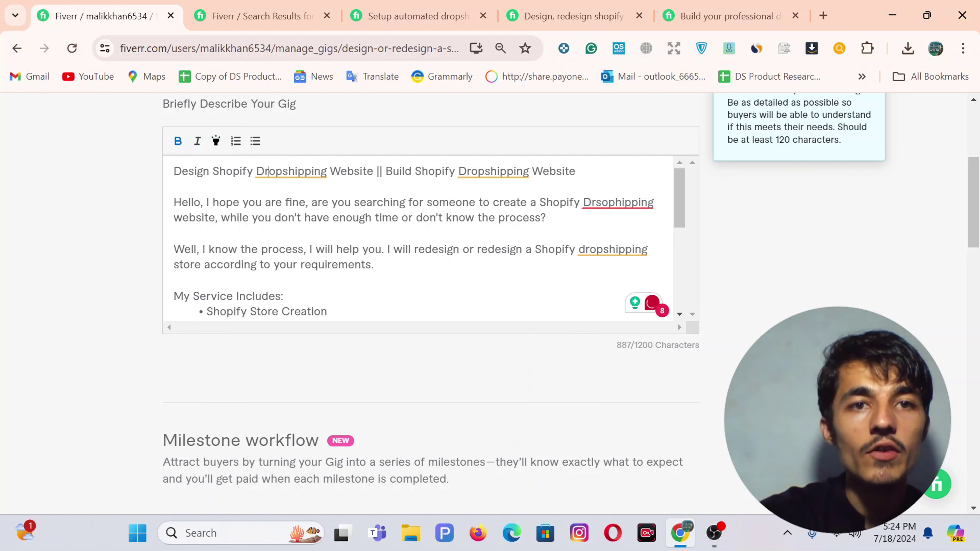
triple_click(269, 171)
click(178, 141)
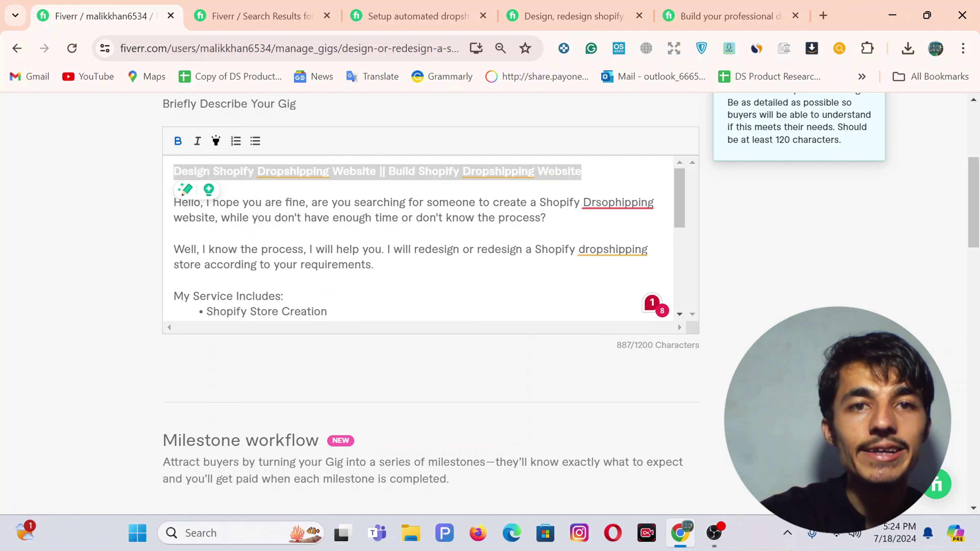
Review the whole gig description, from the opening keyword line through the service list to the final keyword line
scroll(500, 270, down, 10)
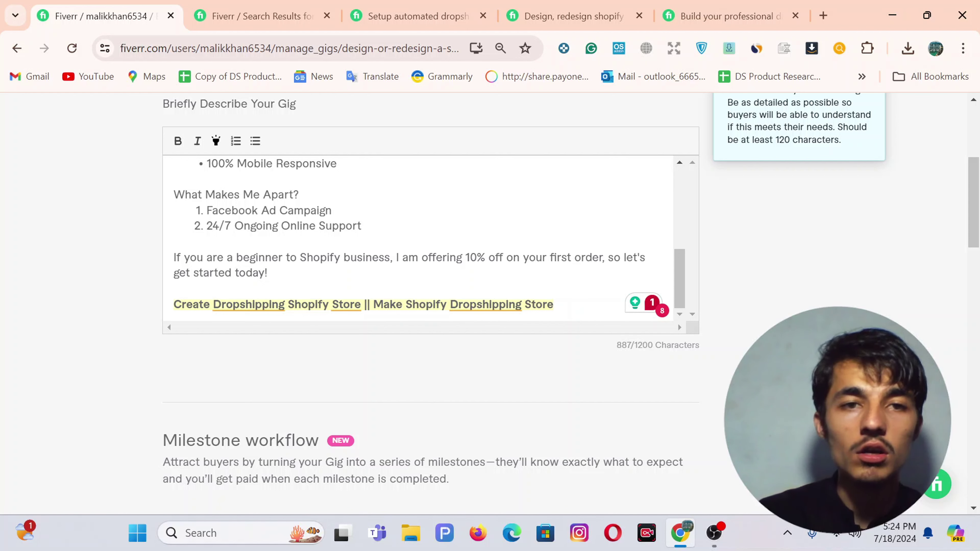
scroll(418, 237, up, 10)
click(373, 265)
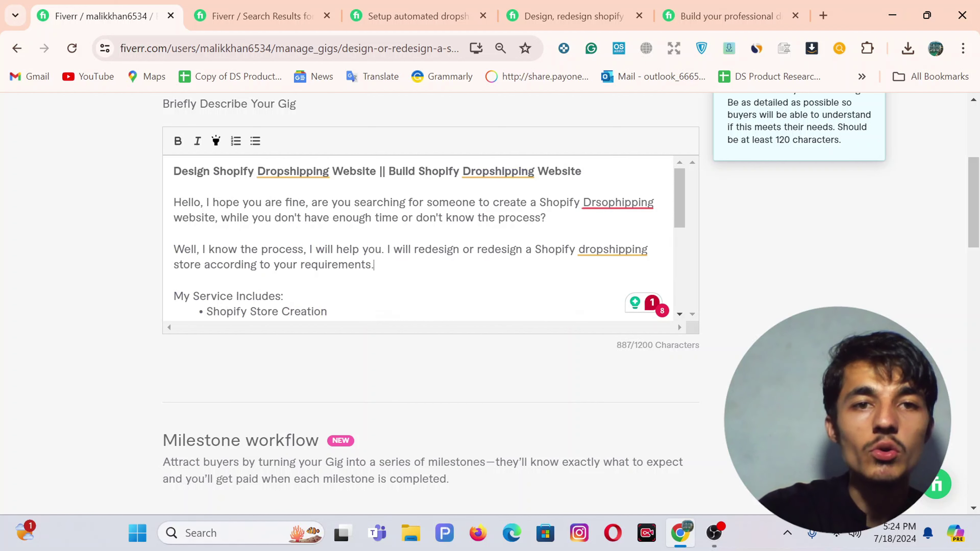
scroll(419, 237, down, 10)
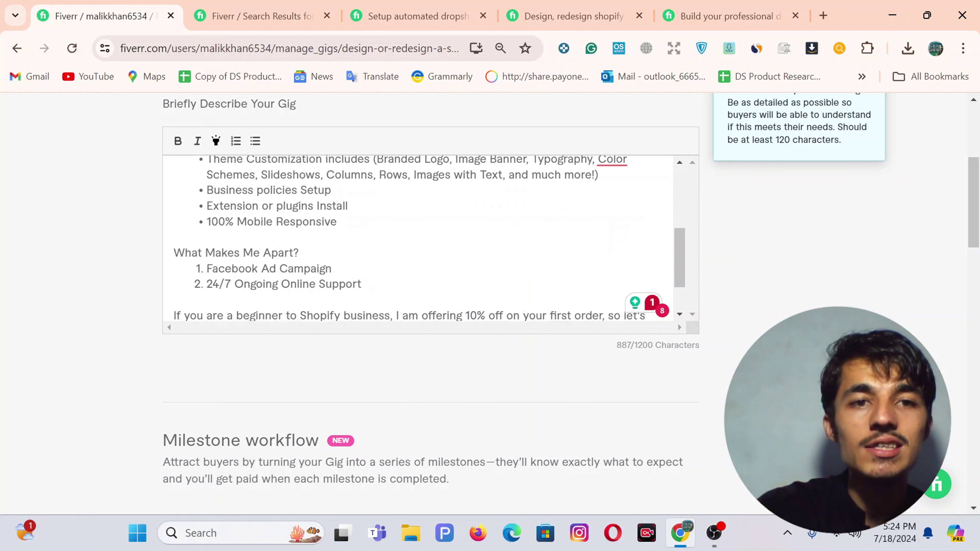
scroll(419, 238, up, 10)
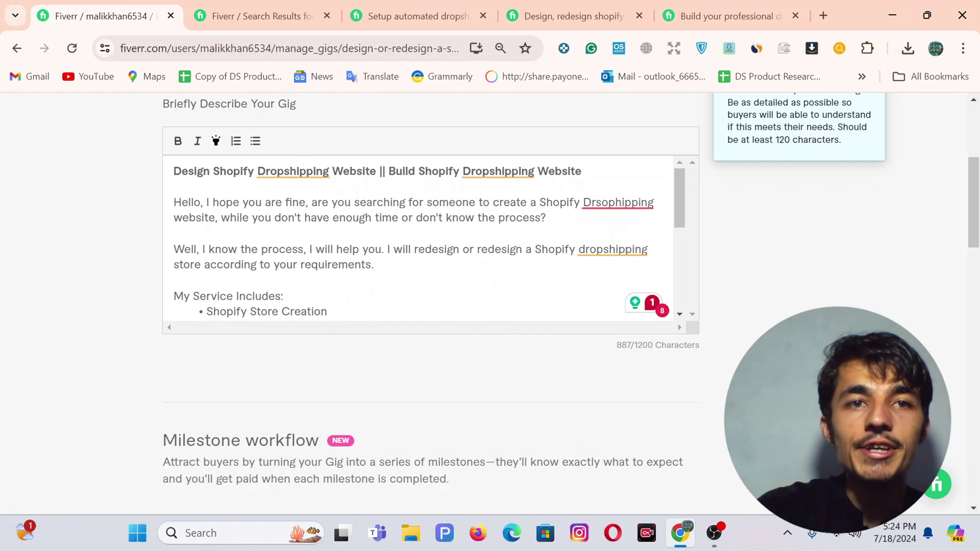
scroll(419, 237, down, 10)
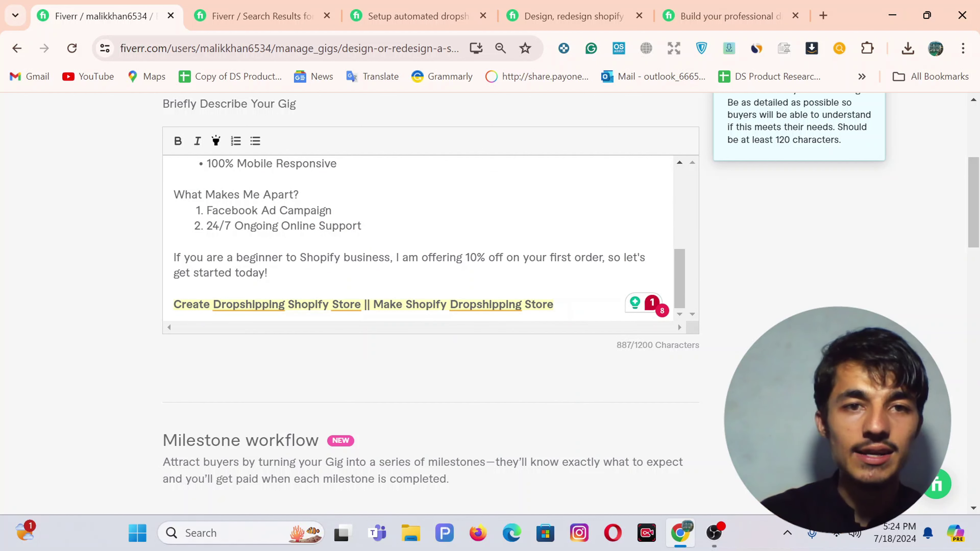
scroll(418, 237, up, 10)
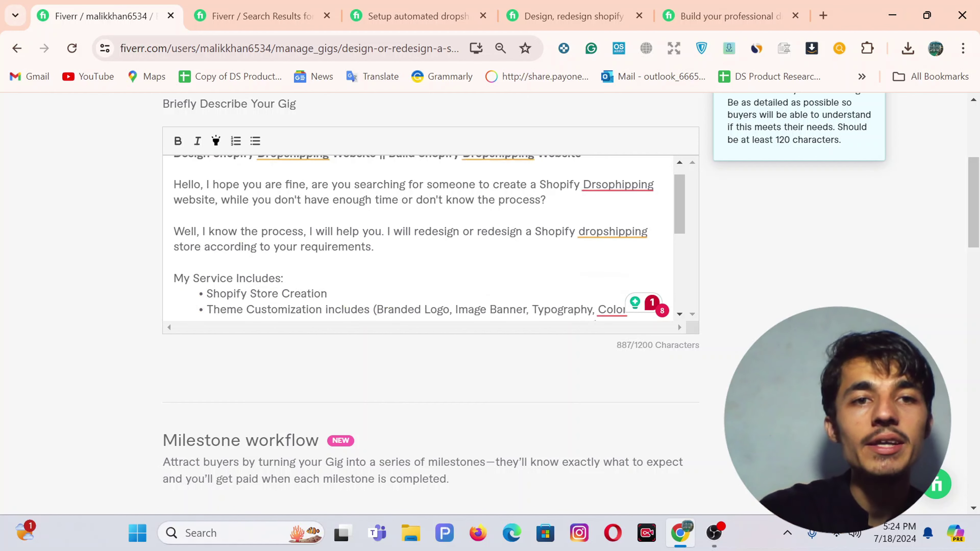